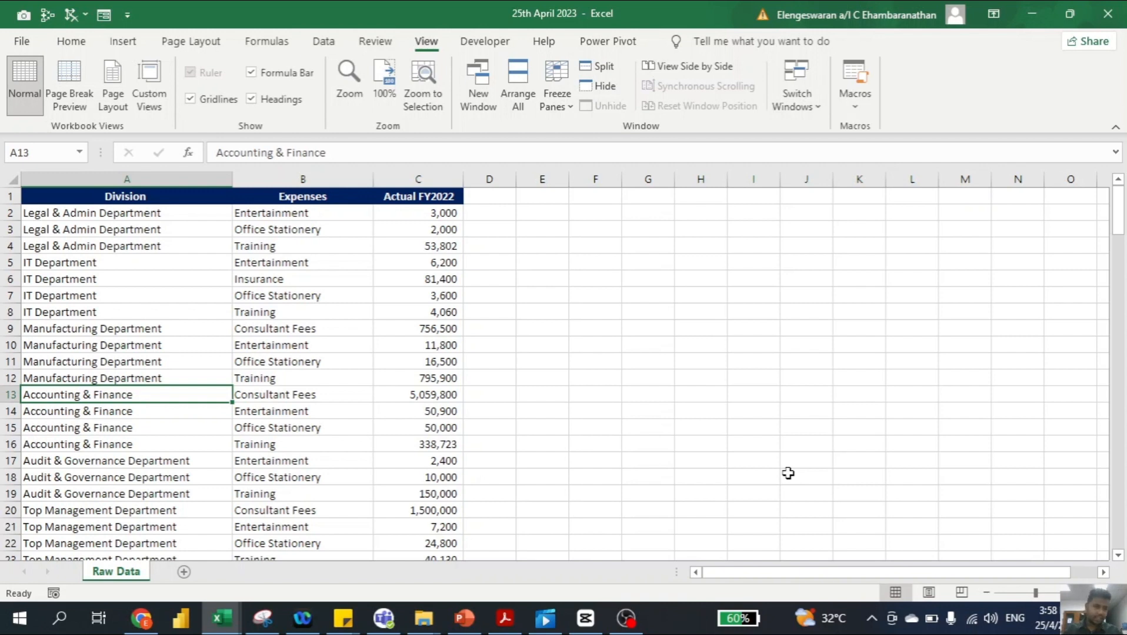
{"action": "key", "text": "Up"}
{"action": "key", "text": "Down"}
{"action": "key", "text": "Up"}
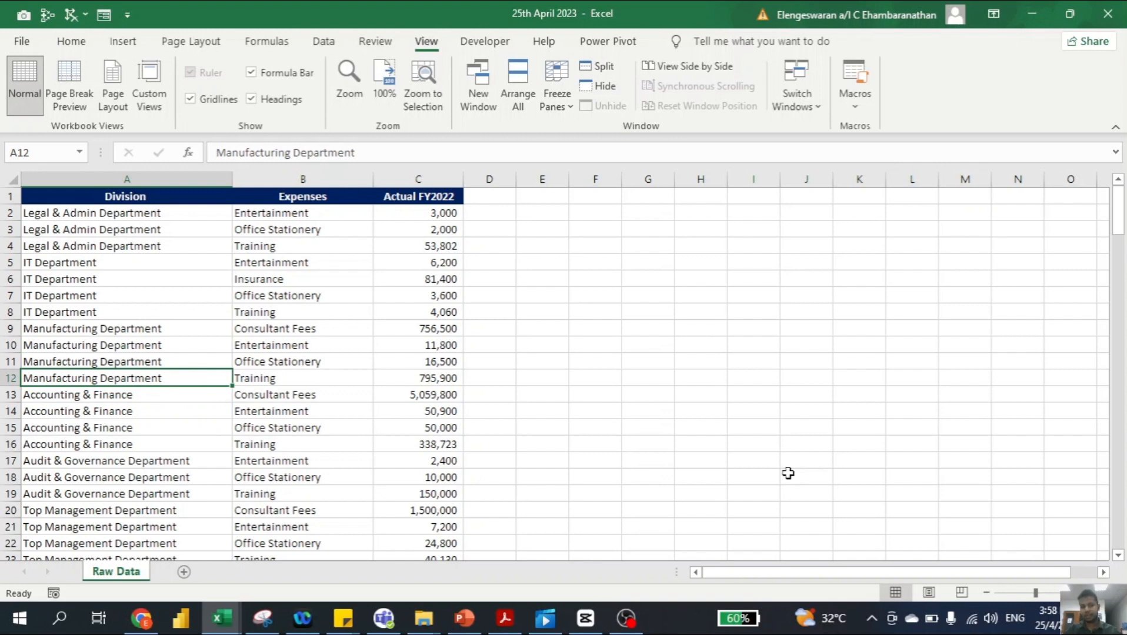
{"action": "key", "text": "Right"}
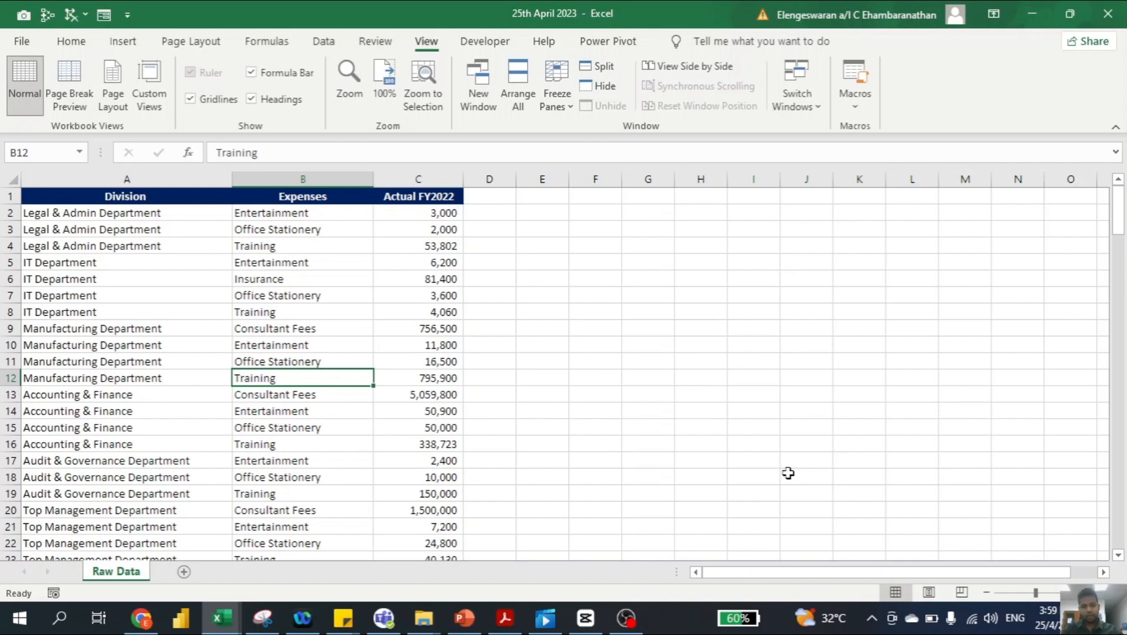
- Create a PivotTable on a new worksheet from the whole Raw Data range A1:C37
{"action": "key", "text": "ctrl+a"}
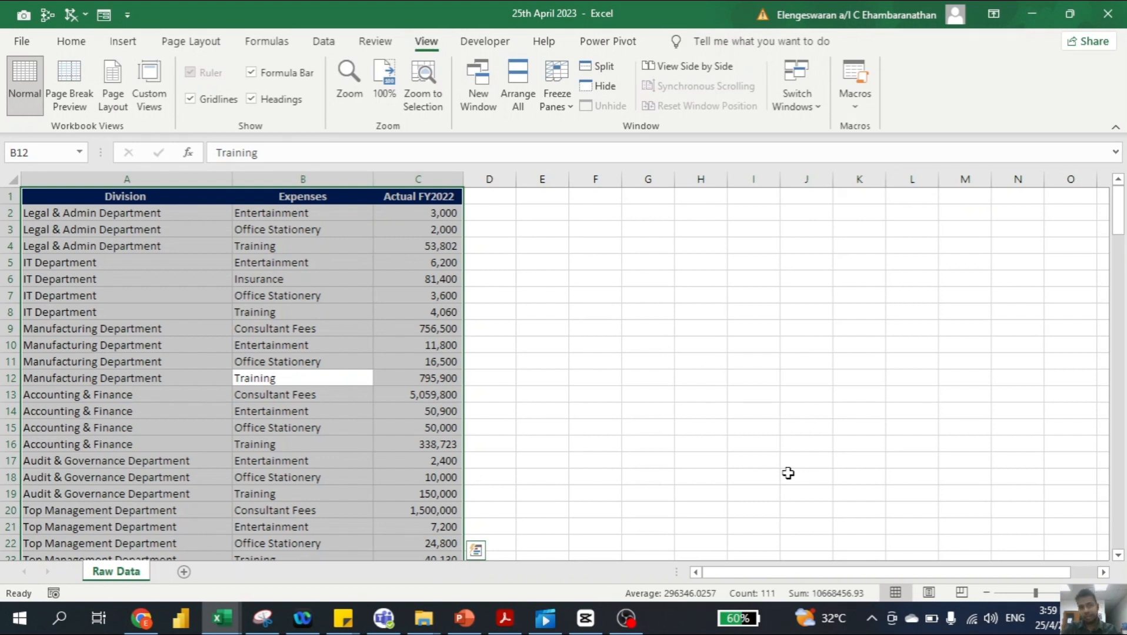
{"action": "left_click", "coordinate": [123, 42]}
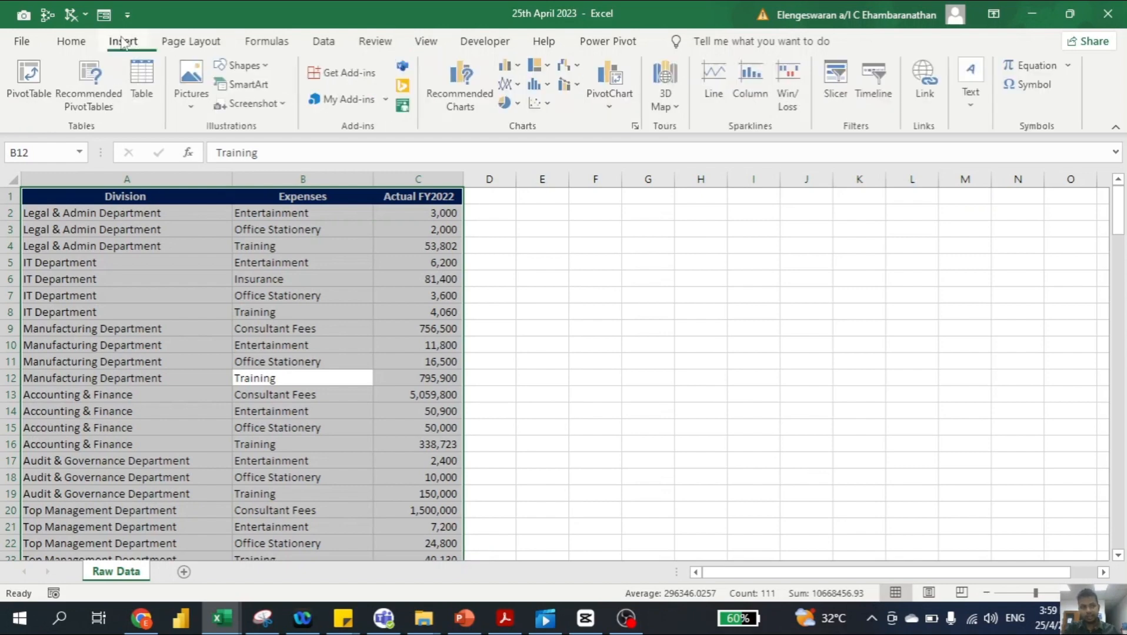
{"action": "left_click", "coordinate": [38, 79]}
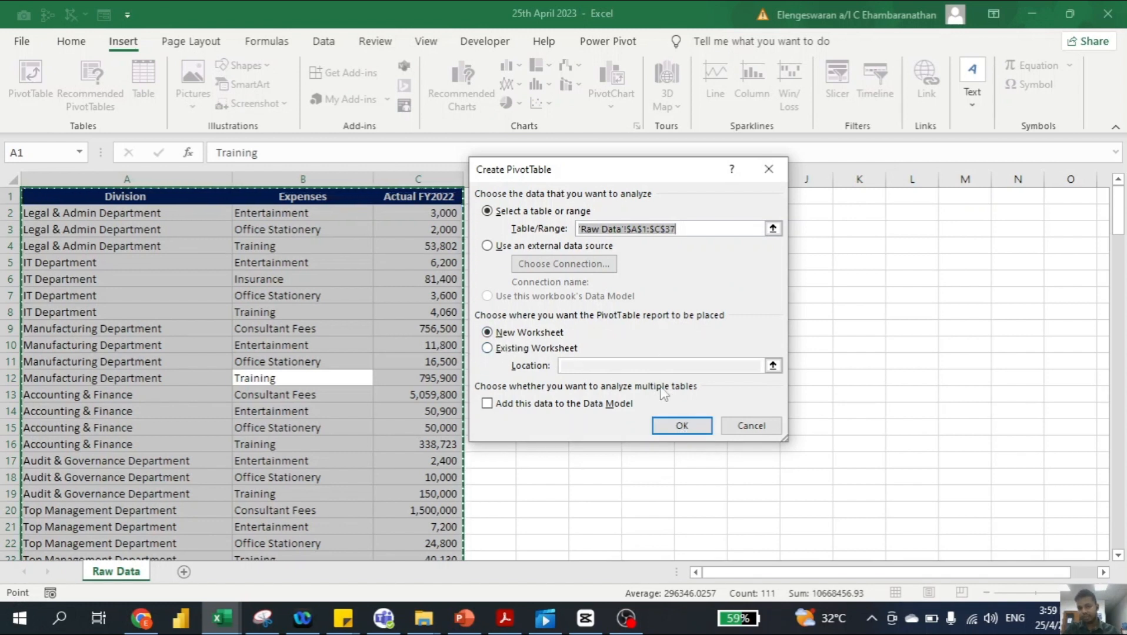
{"action": "left_click", "coordinate": [681, 426]}
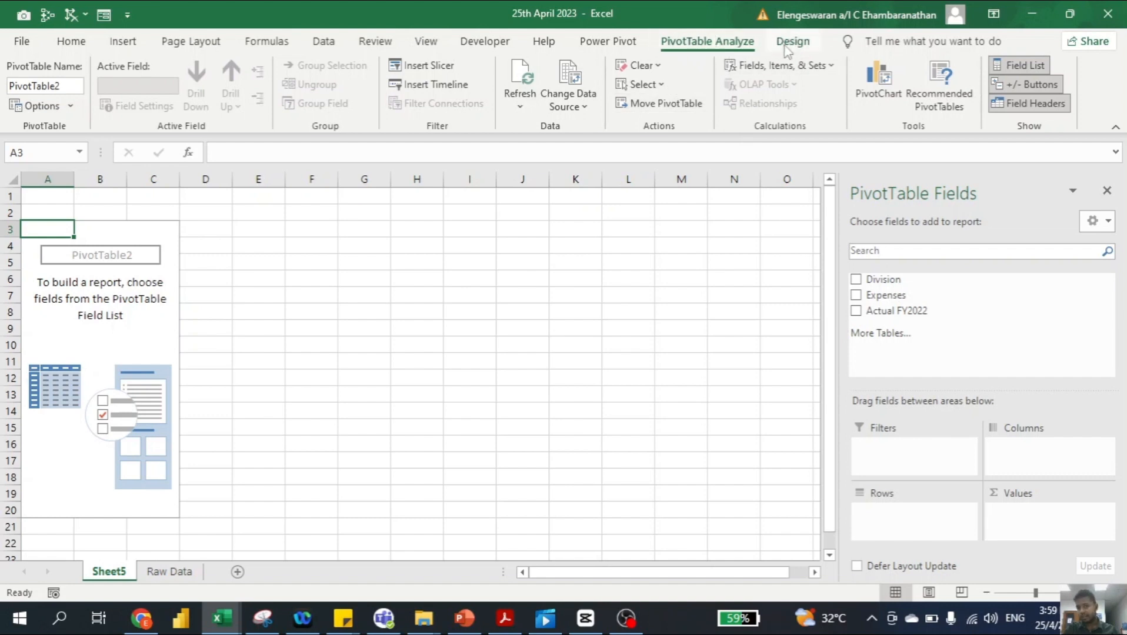
- Lay out the PivotTable with Expenses as filter, Division as rows and the sum of Actual FY2022 as values
{"action": "left_click", "coordinate": [169, 571]}
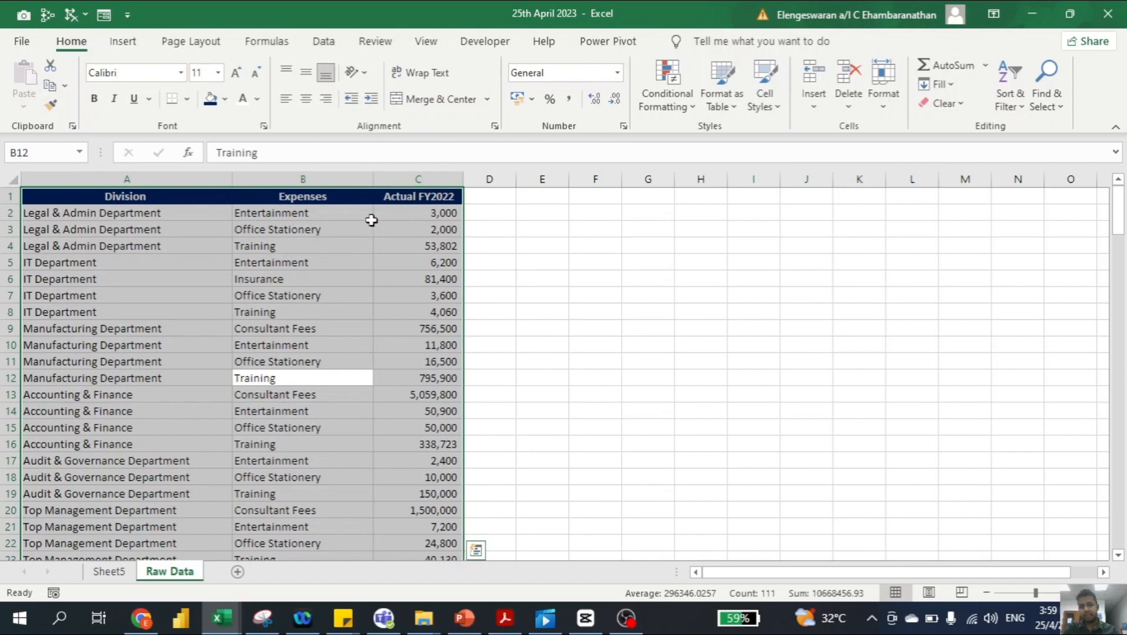
{"action": "left_click", "coordinate": [112, 572]}
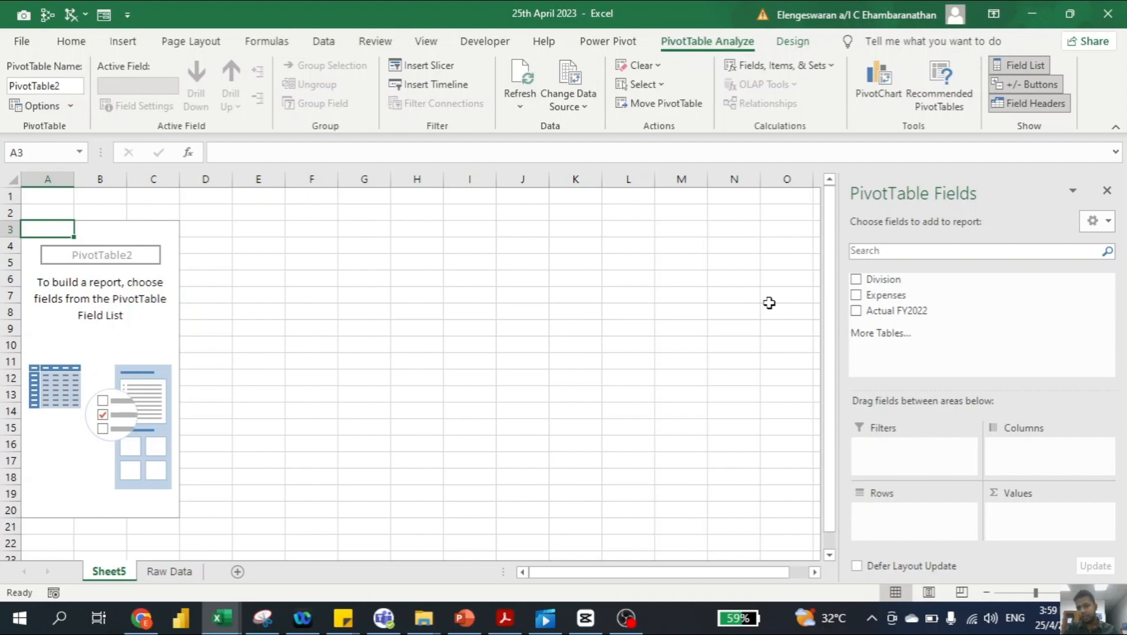
{"action": "left_click_drag", "start_coordinate": [885, 294], "coordinate": [900, 456]}
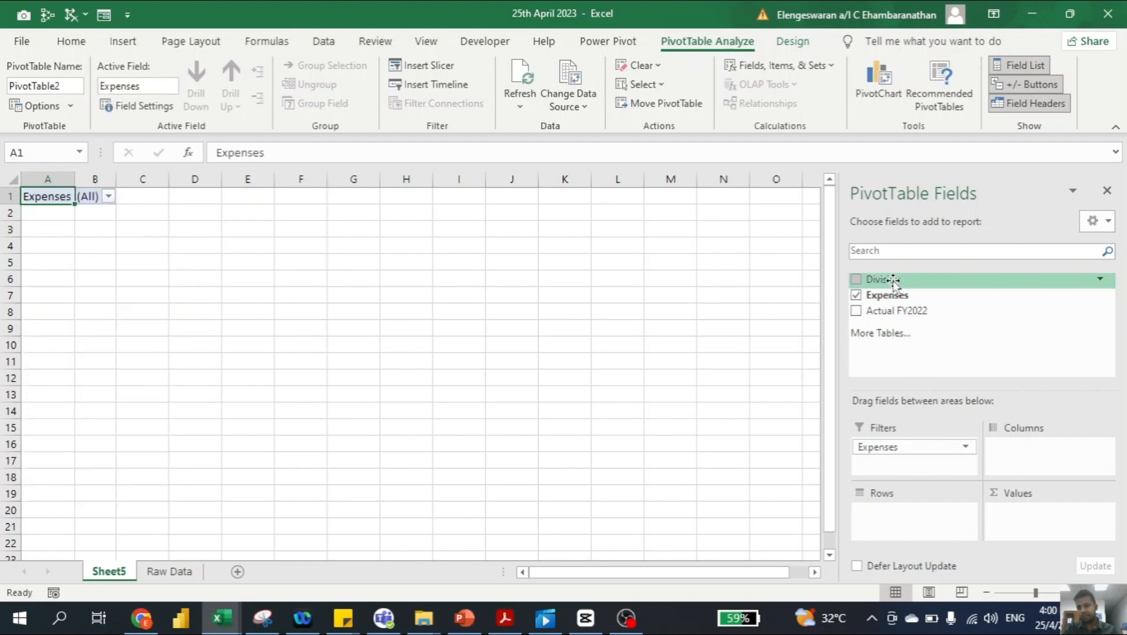
{"action": "left_click_drag", "start_coordinate": [893, 281], "coordinate": [885, 511]}
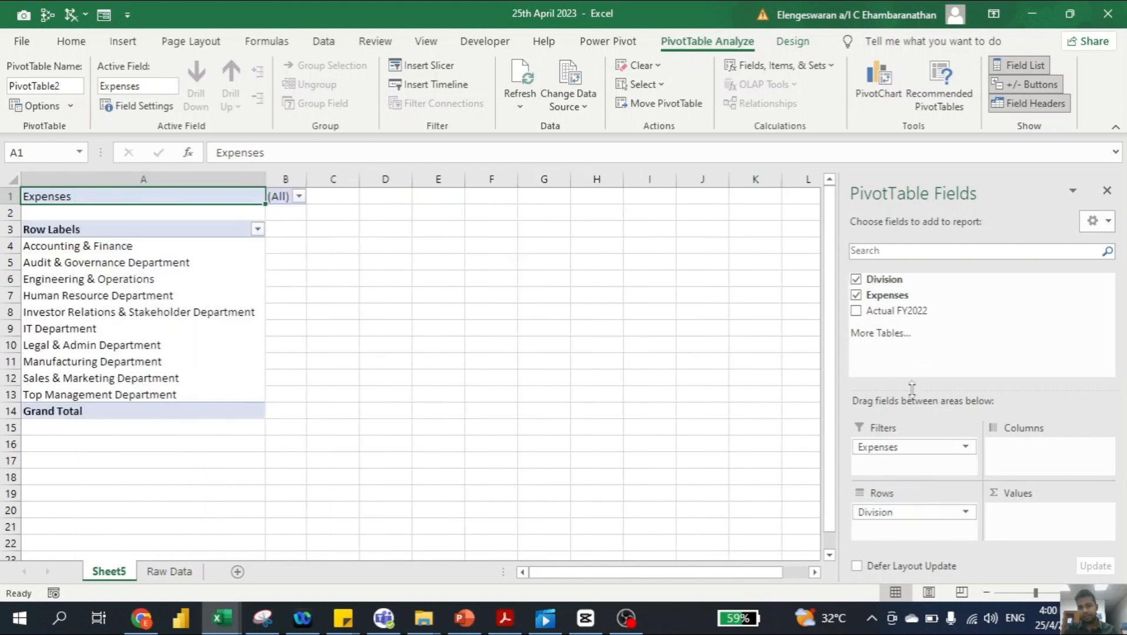
{"action": "left_click_drag", "start_coordinate": [890, 314], "coordinate": [1016, 523]}
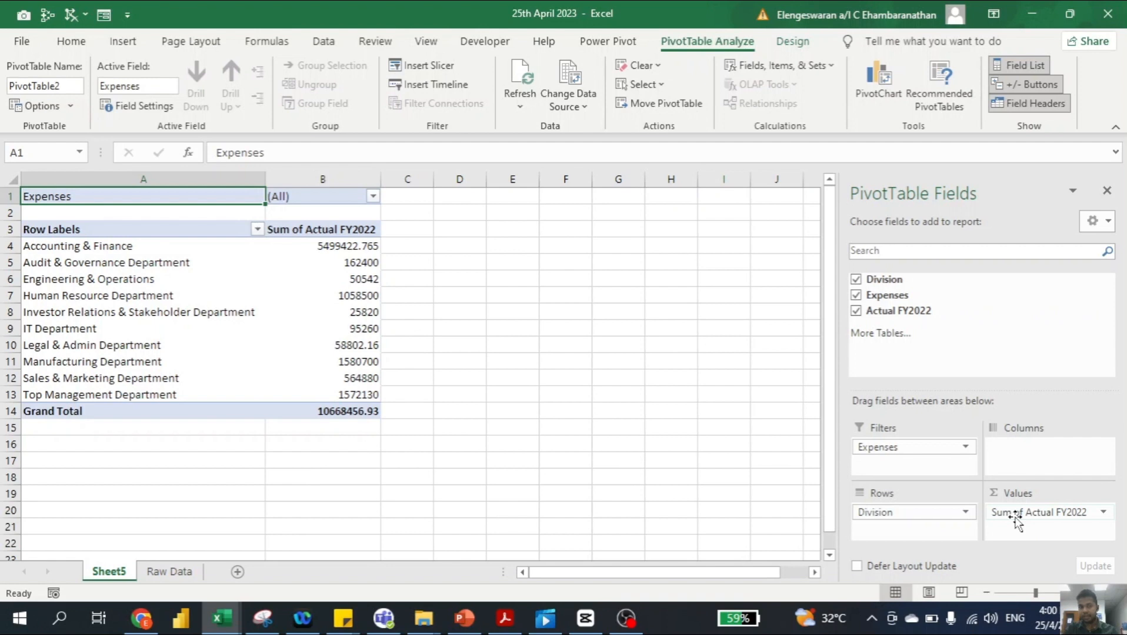
- Format the PivotTable amounts in B4:B14, including the grand total, as Accounting with 0 decimal places and no currency symbol
{"action": "left_click", "coordinate": [322, 246]}
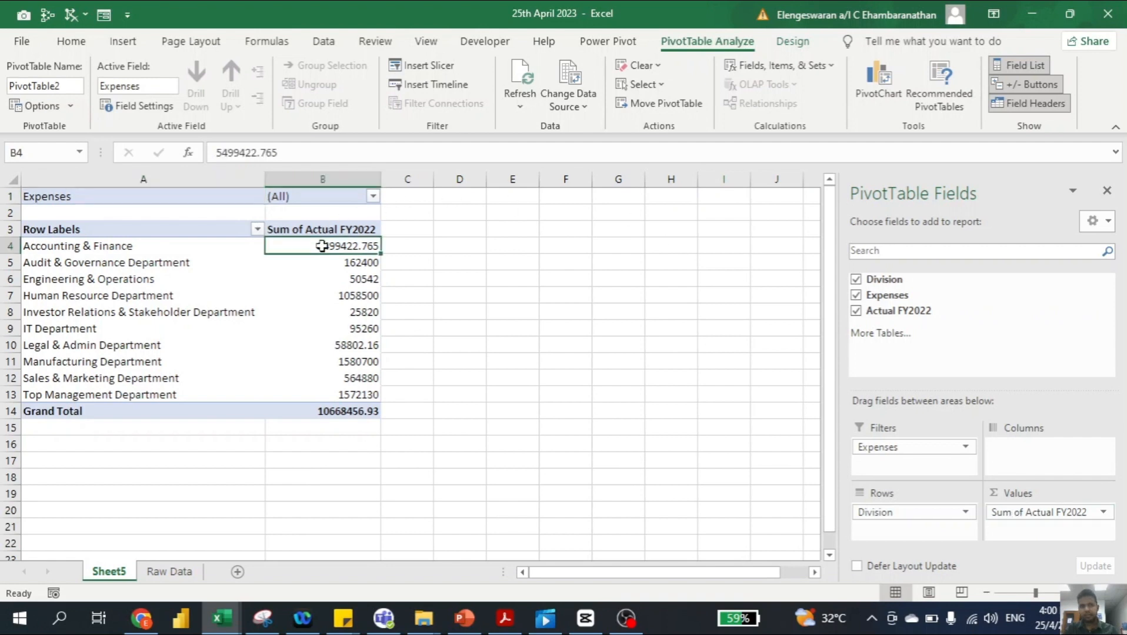
{"action": "key", "text": "ctrl+shift+Down"}
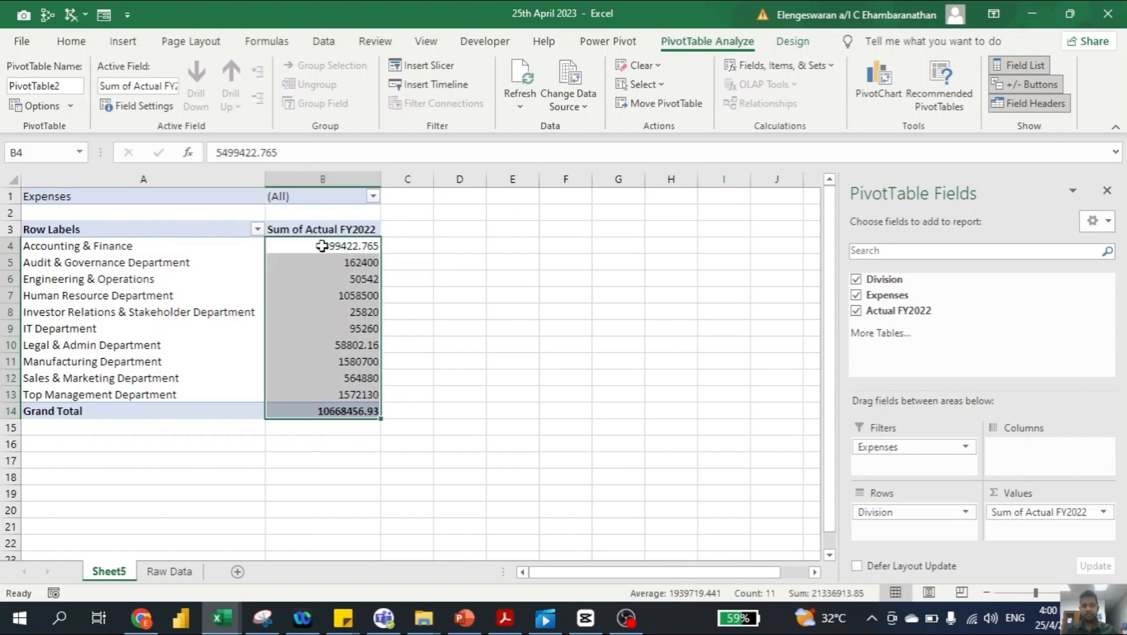
{"action": "right_click", "coordinate": [322, 246]}
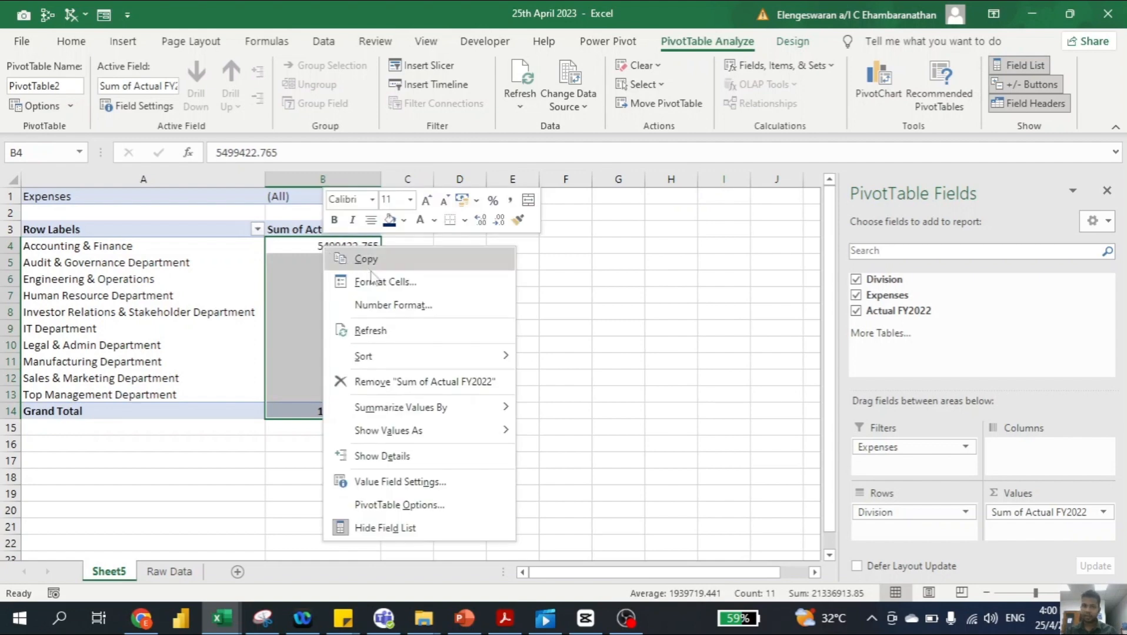
{"action": "left_click", "coordinate": [380, 284]}
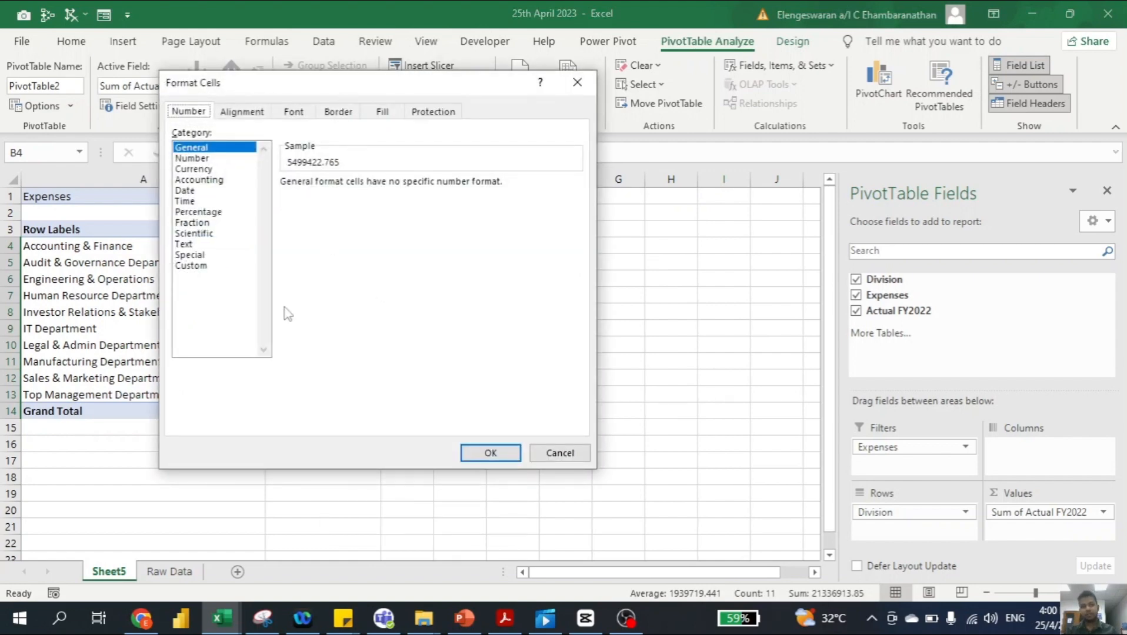
{"action": "left_click", "coordinate": [199, 180]}
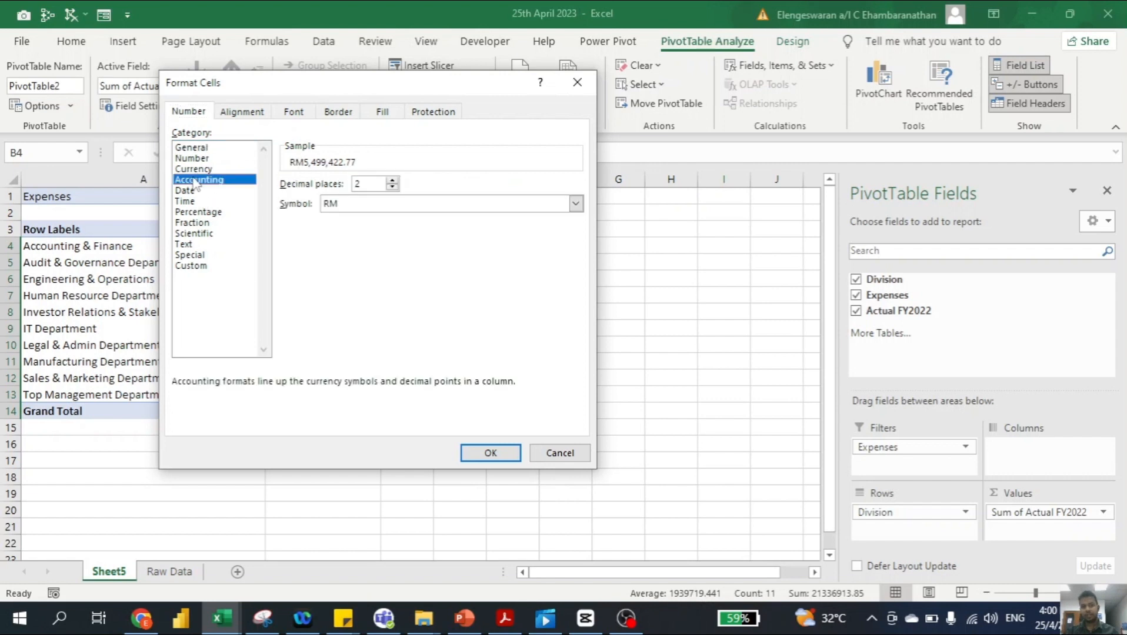
{"action": "left_click", "coordinate": [392, 187]}
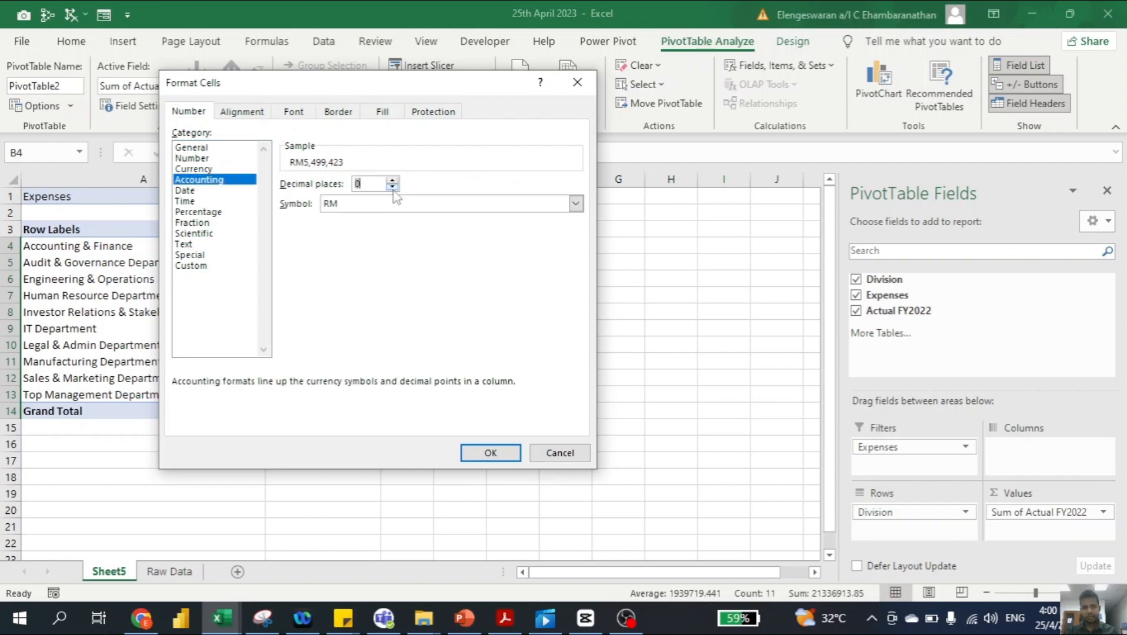
{"action": "left_click", "coordinate": [377, 206]}
{"action": "left_click", "coordinate": [349, 217]}
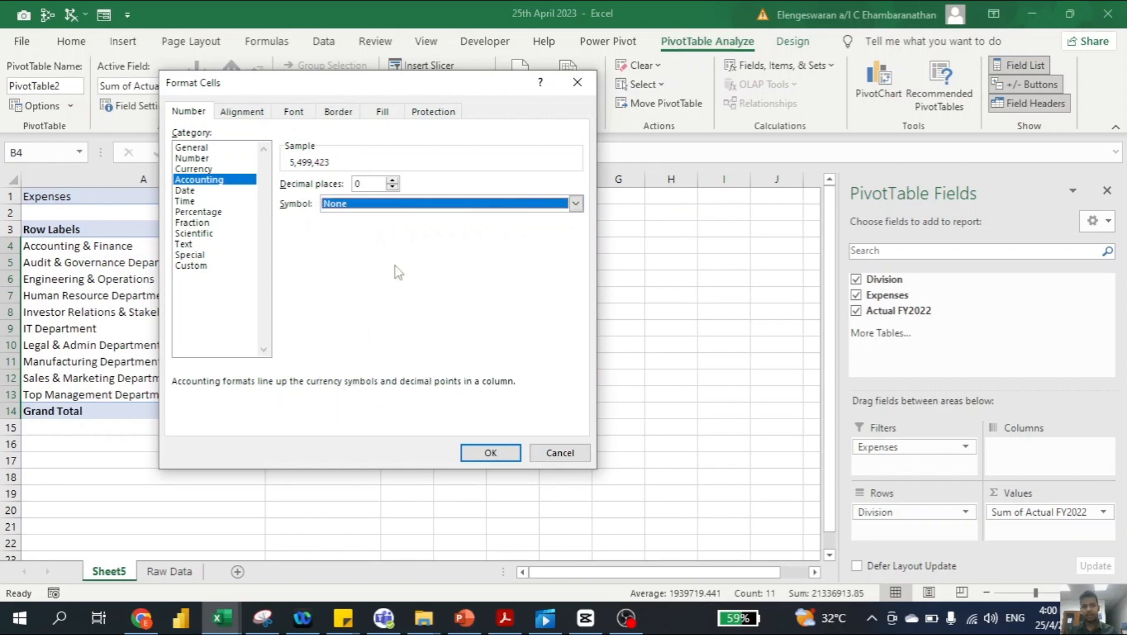
{"action": "left_click", "coordinate": [483, 453]}
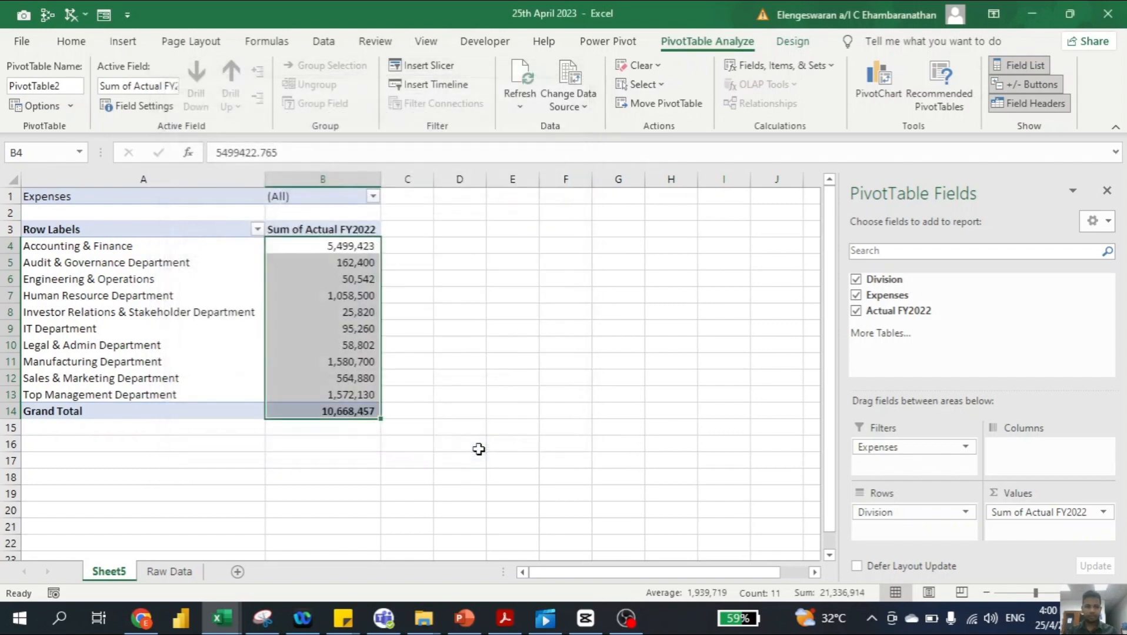
- Sort the divisions by their Actual FY2022 amounts from largest to smallest
{"action": "right_click", "coordinate": [337, 247]}
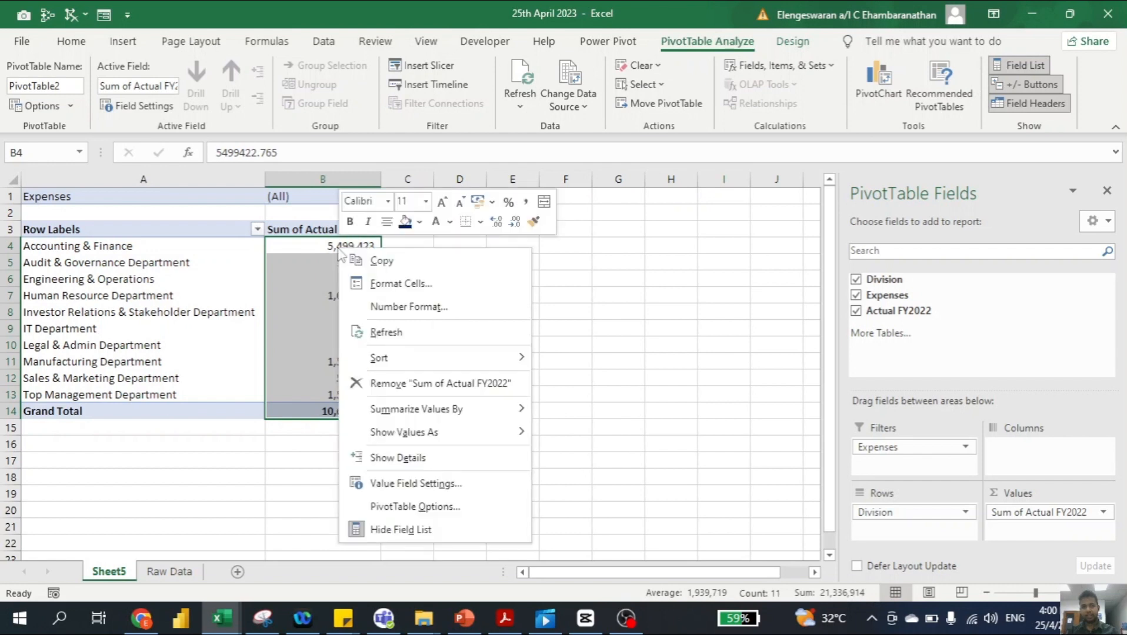
{"action": "mouse_move", "coordinate": [422, 361]}
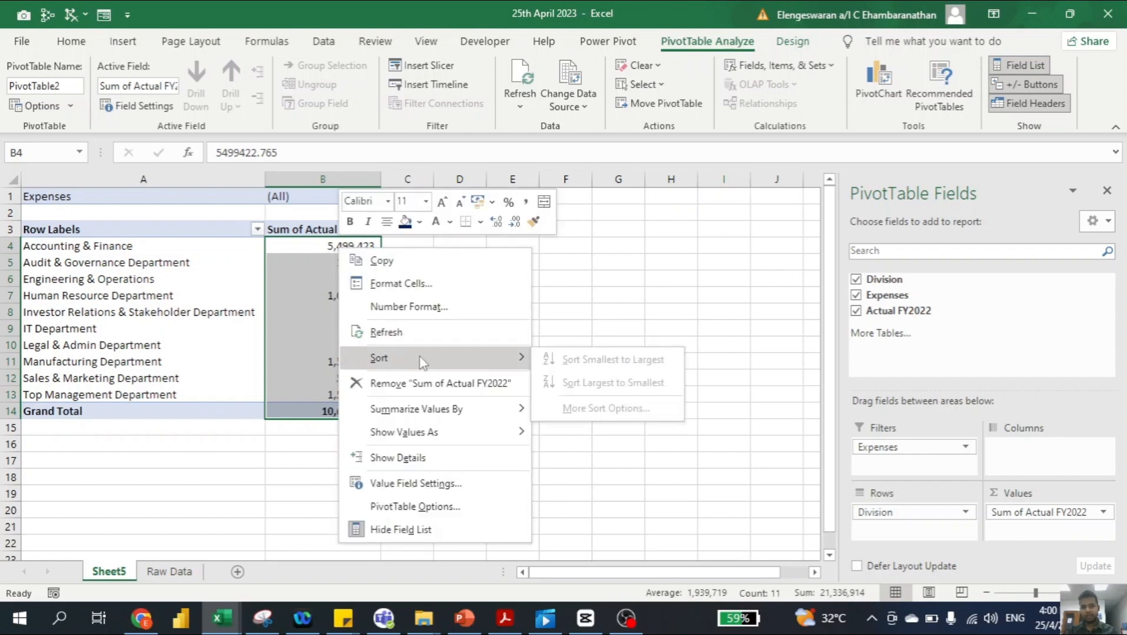
{"action": "left_click", "coordinate": [305, 244]}
{"action": "left_click", "coordinate": [324, 249]}
{"action": "right_click", "coordinate": [325, 249]}
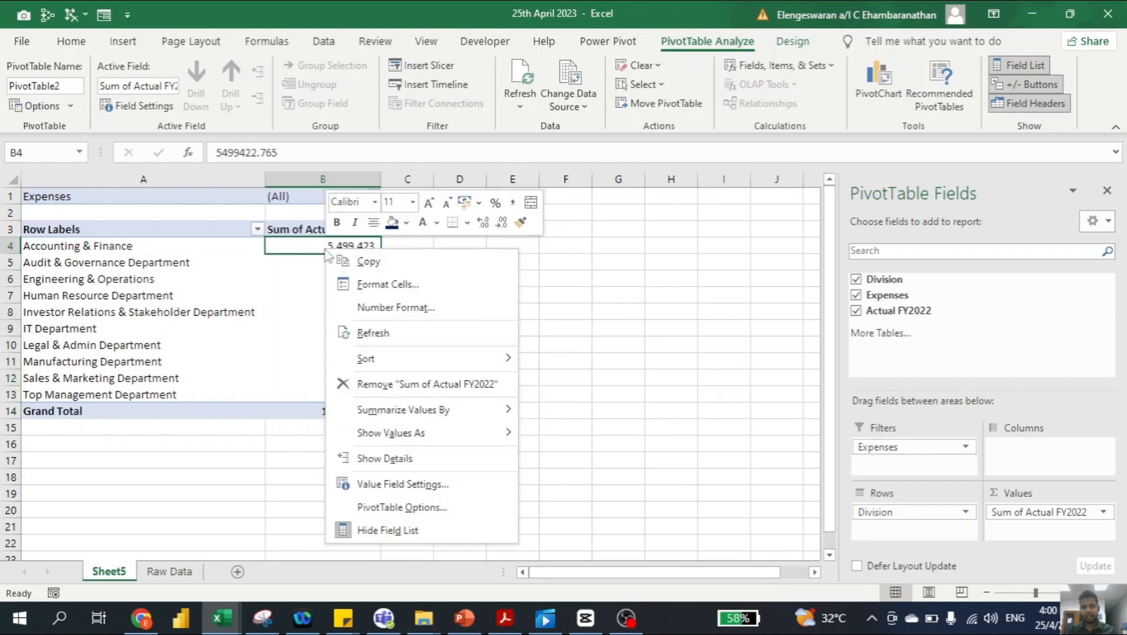
{"action": "mouse_move", "coordinate": [404, 365]}
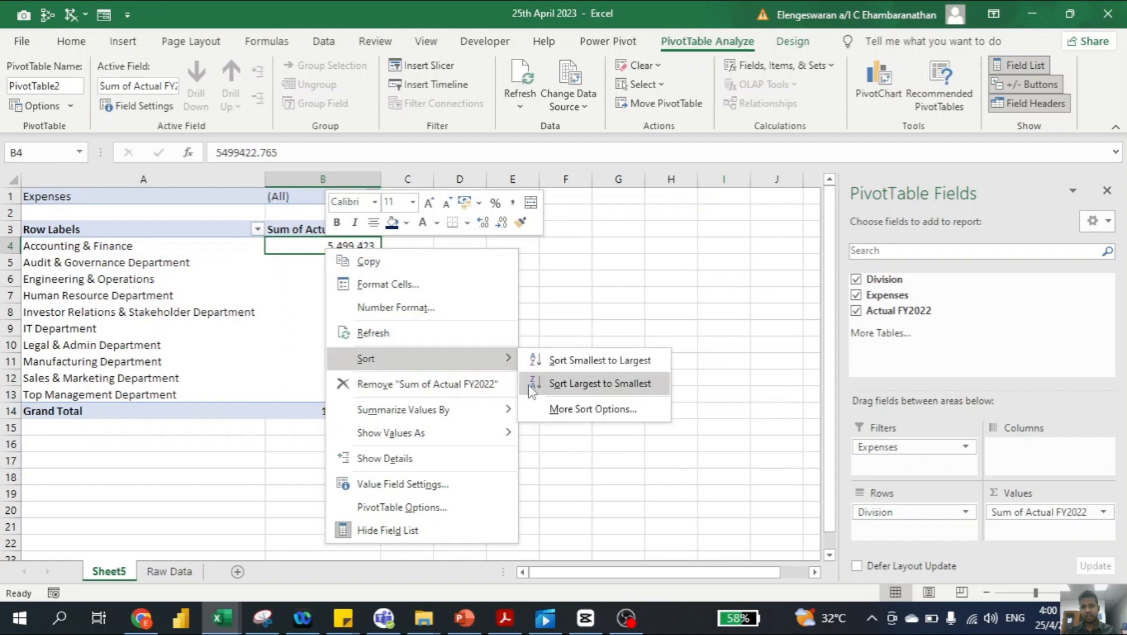
{"action": "left_click", "coordinate": [547, 385]}
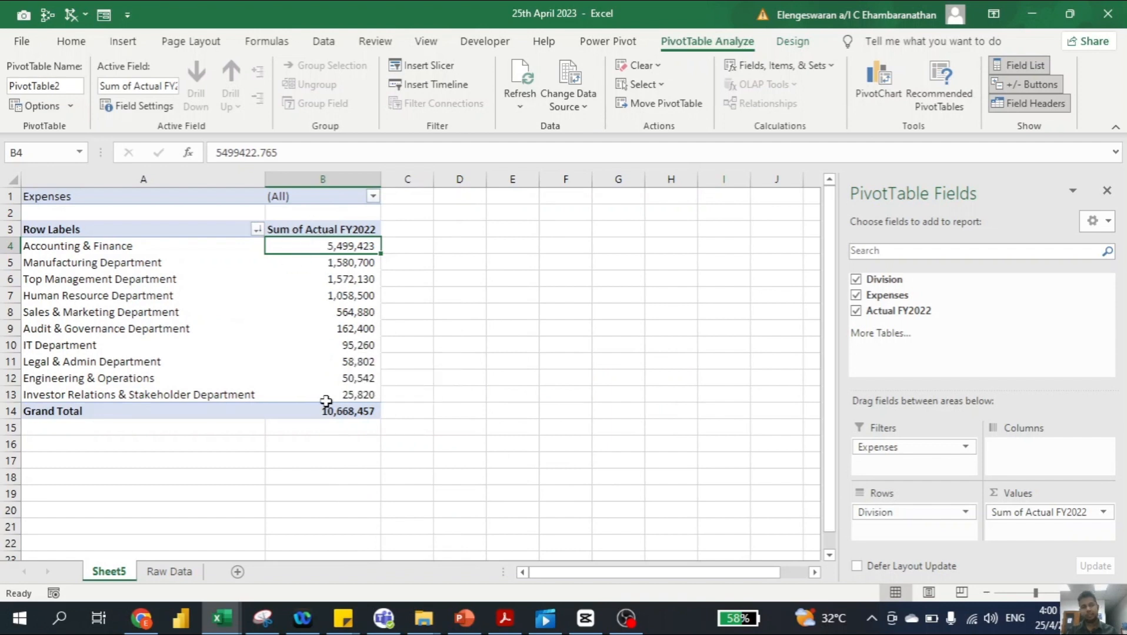
- Insert a Clustered Column PivotChart from the PivotTable and hide all its field buttons
{"action": "left_click", "coordinate": [879, 83]}
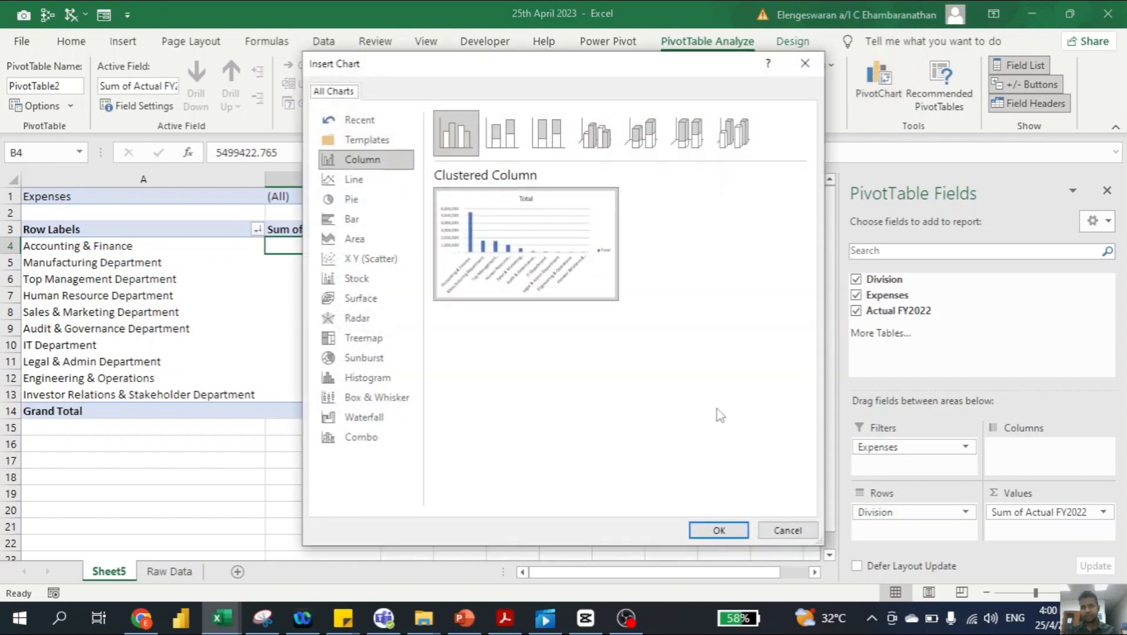
{"action": "left_click", "coordinate": [719, 533]}
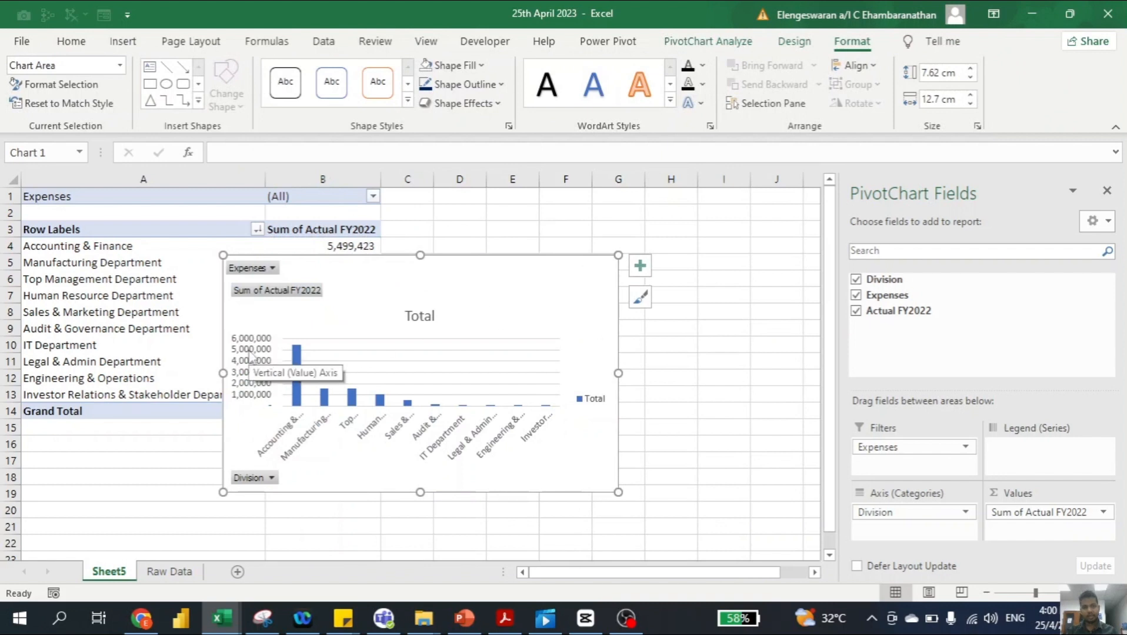
{"action": "right_click", "coordinate": [263, 292]}
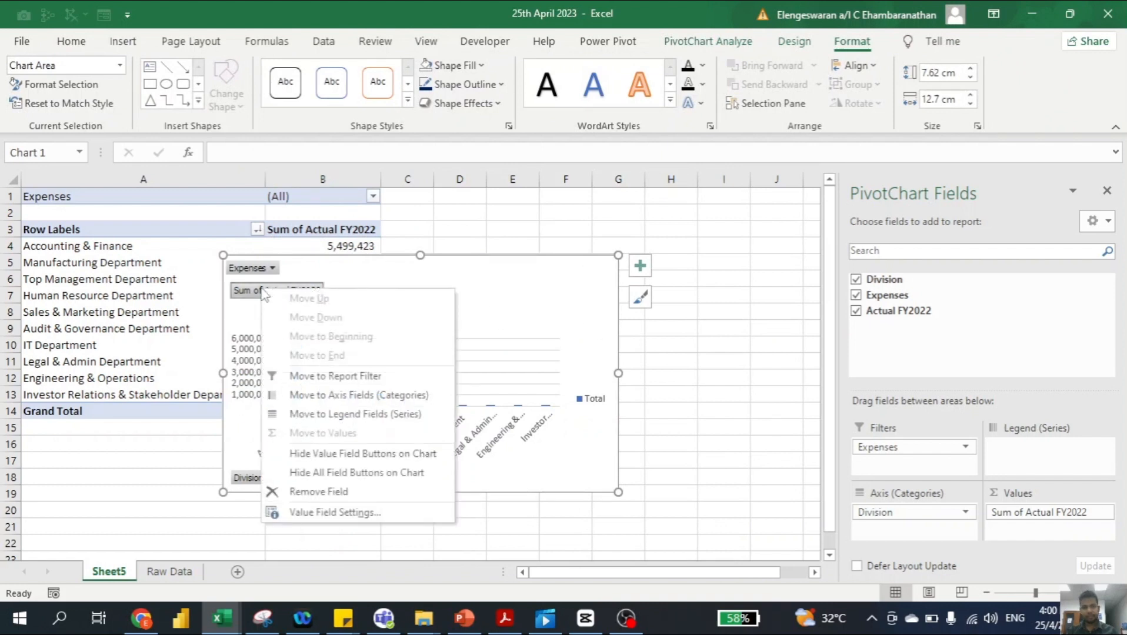
{"action": "left_click", "coordinate": [345, 473]}
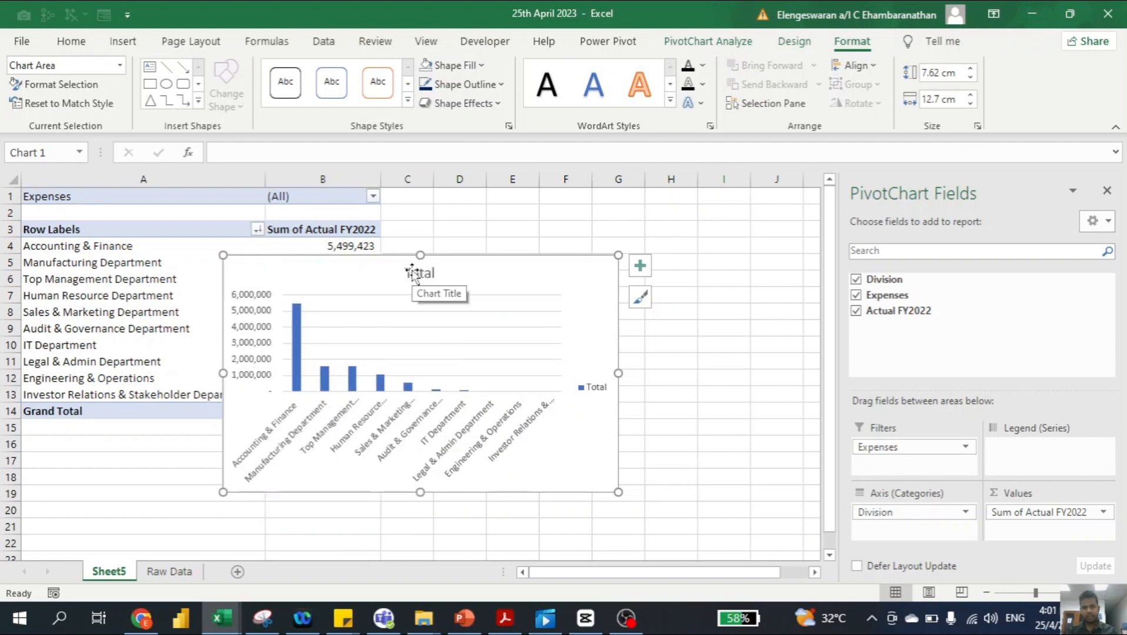
- Remove the gridlines, the legend and the vertical value axis from the PivotChart
{"action": "left_click", "coordinate": [643, 260]}
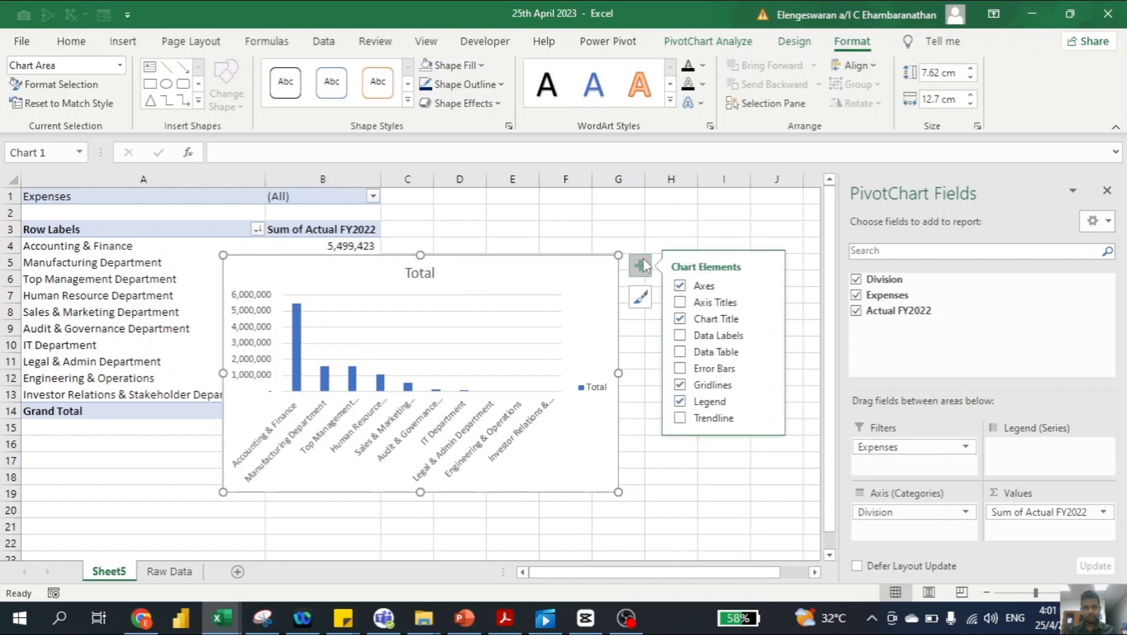
{"action": "left_click", "coordinate": [680, 386]}
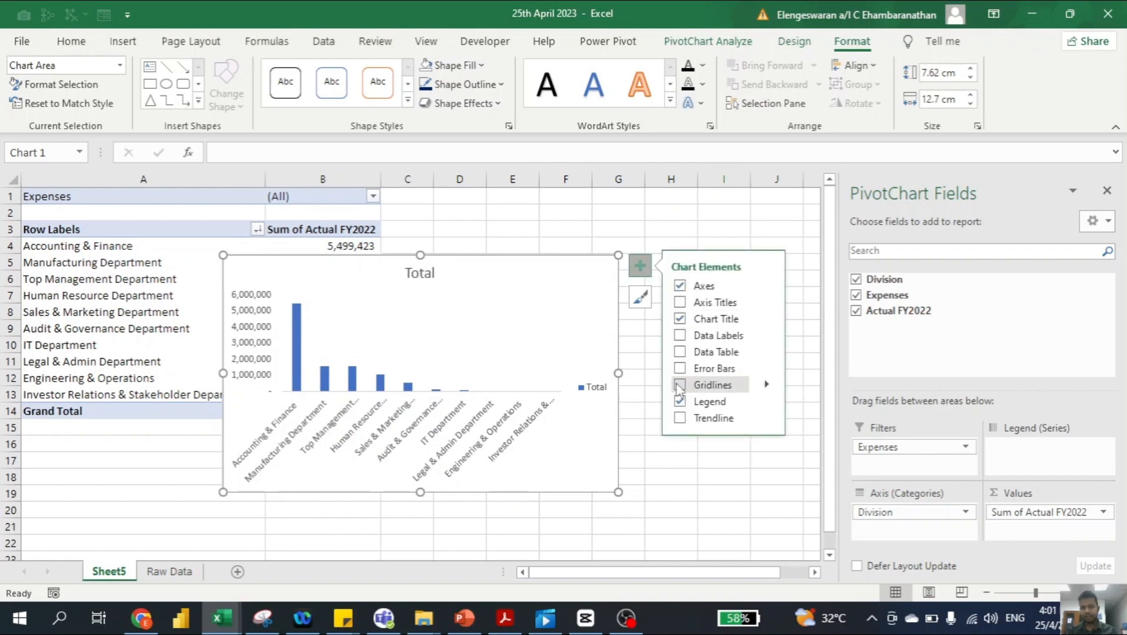
{"action": "left_click", "coordinate": [680, 403]}
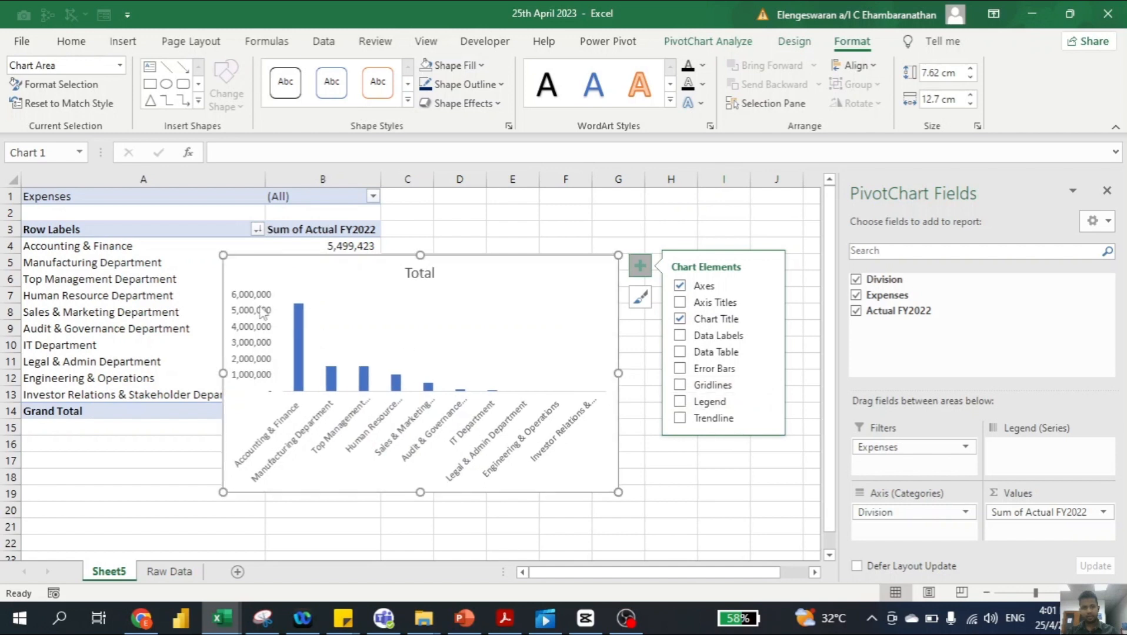
{"action": "left_click", "coordinate": [257, 328]}
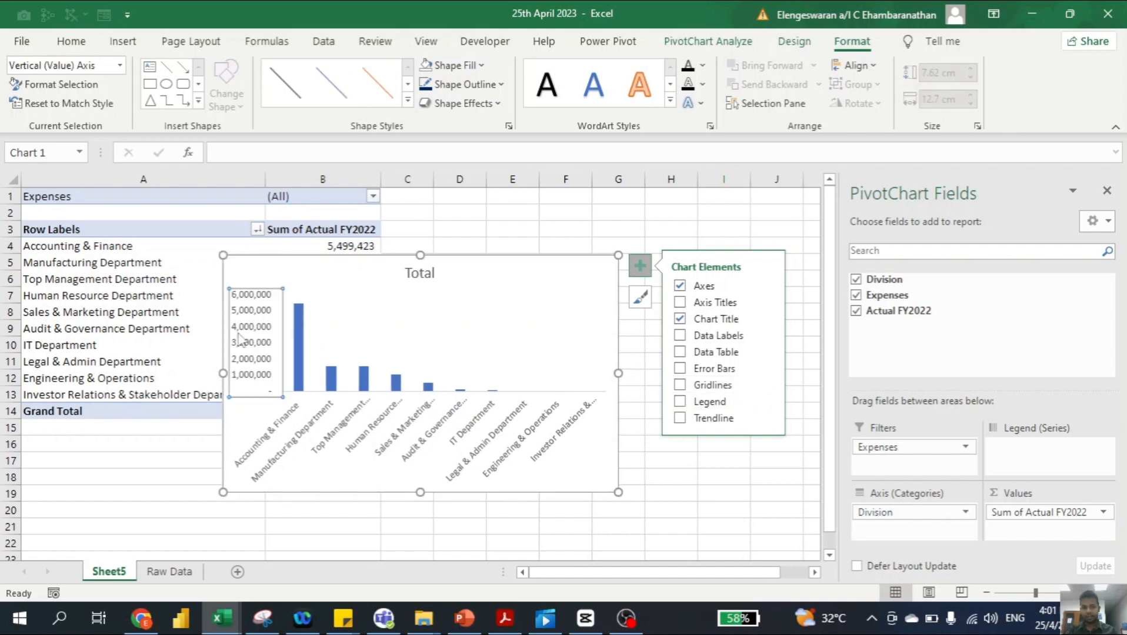
{"action": "key", "text": "Delete"}
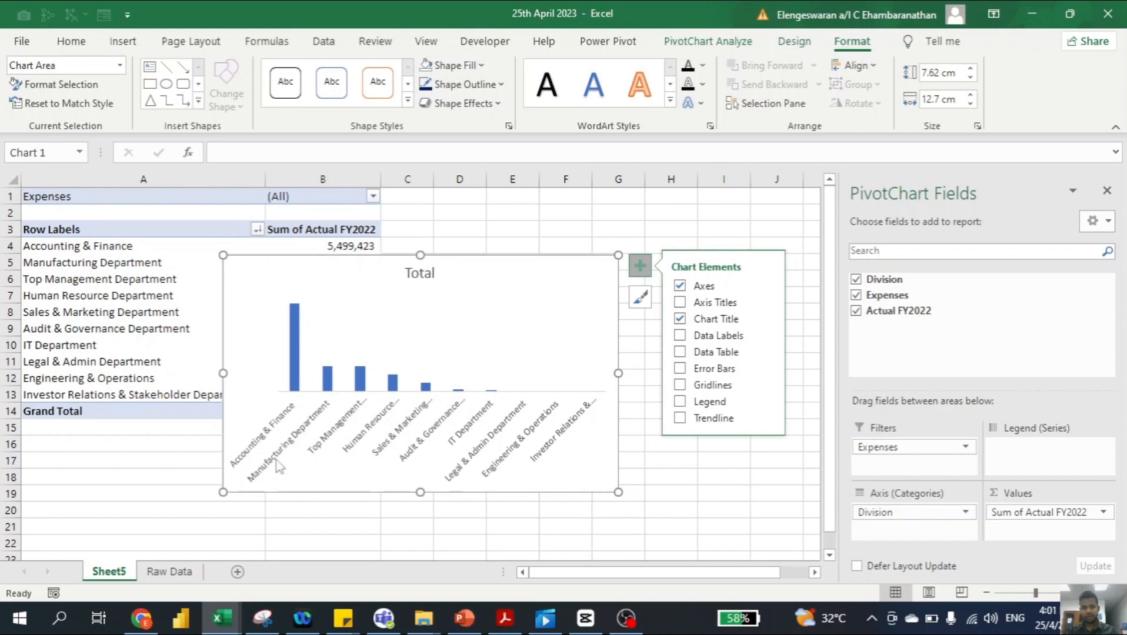
- Enlarge the PivotChart to about 8.56 cm by 15.77 cm and place it beside the PivotTable without covering its data
{"action": "left_click_drag", "start_coordinate": [219, 495], "coordinate": [127, 521]}
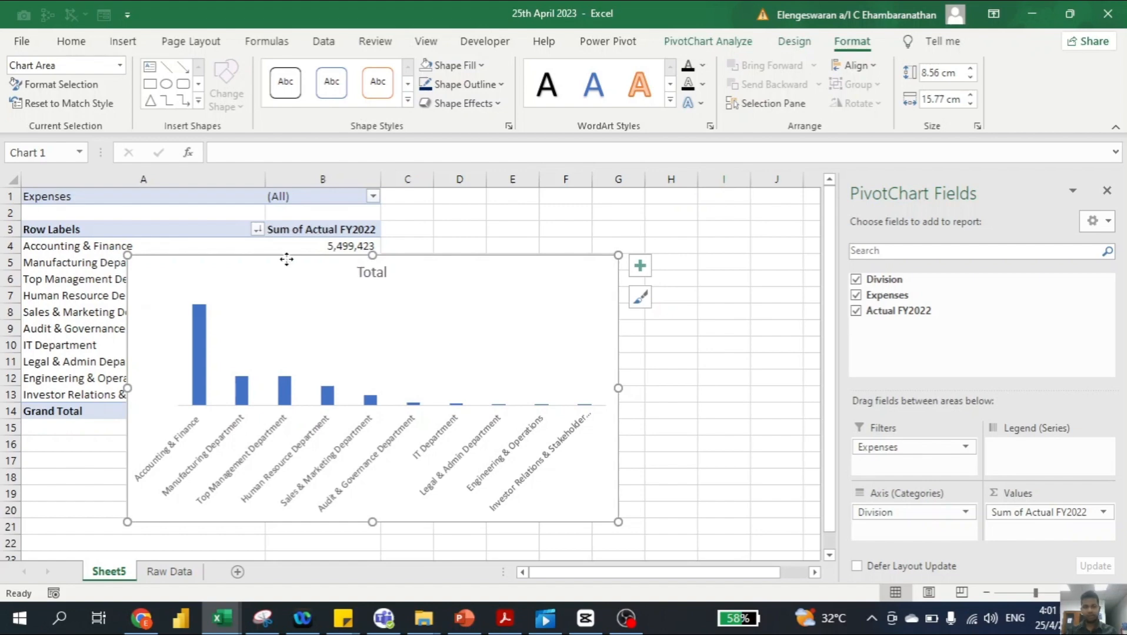
{"action": "left_click_drag", "start_coordinate": [286, 259], "coordinate": [577, 246]}
{"action": "left_click", "coordinate": [355, 246]}
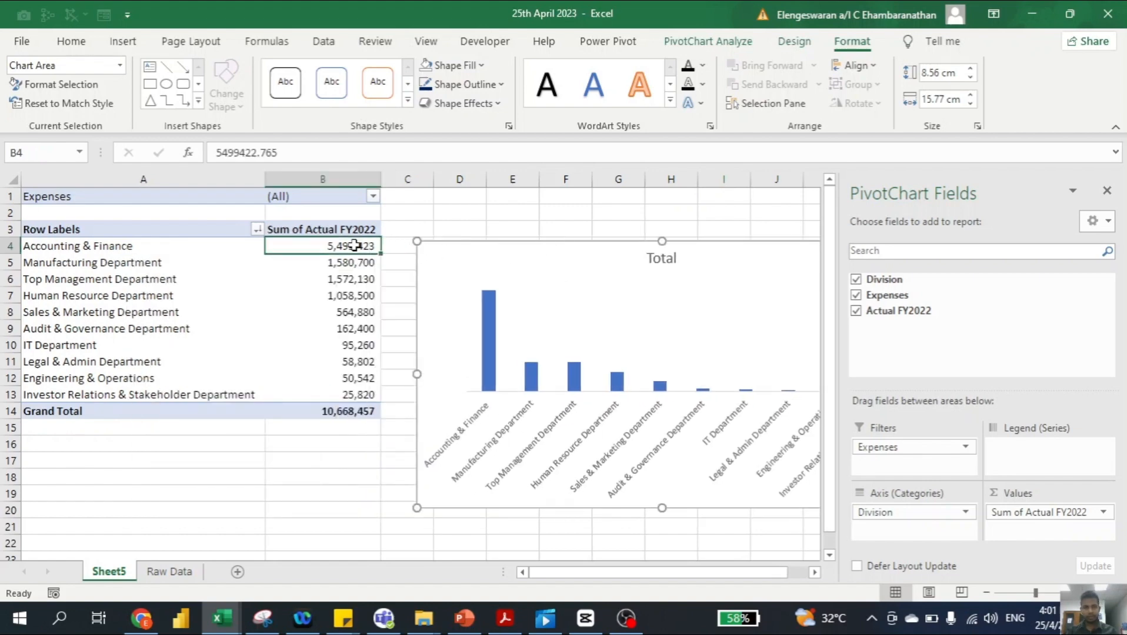
- Filter the PivotTable divisions to the top 5 items by Sum of Actual FY2022
{"action": "left_click", "coordinate": [257, 229]}
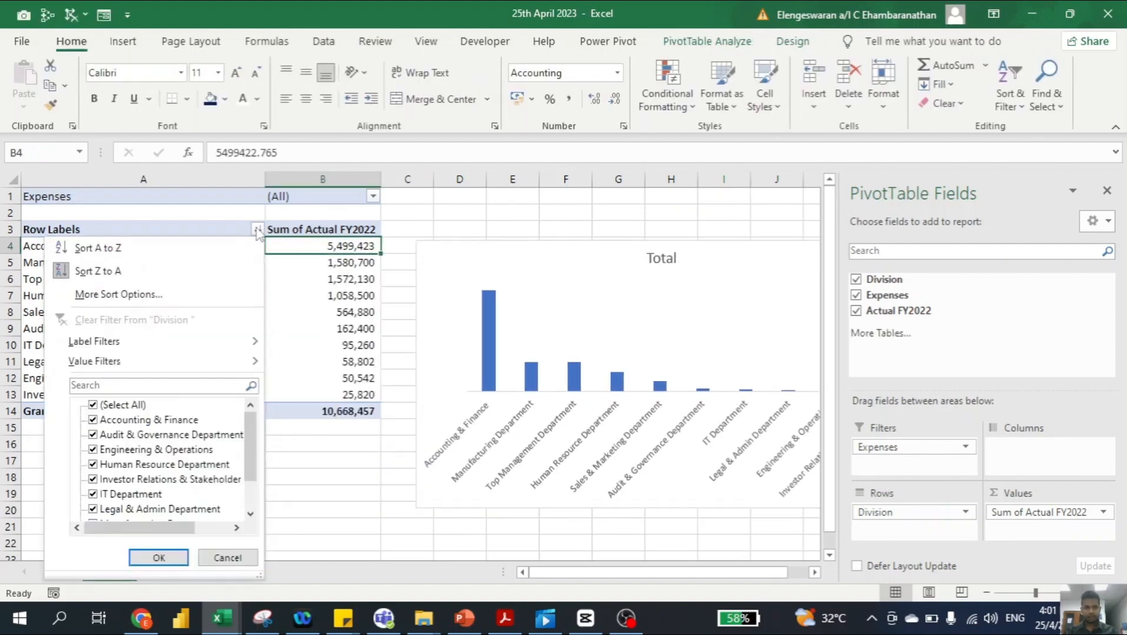
{"action": "mouse_move", "coordinate": [203, 371]}
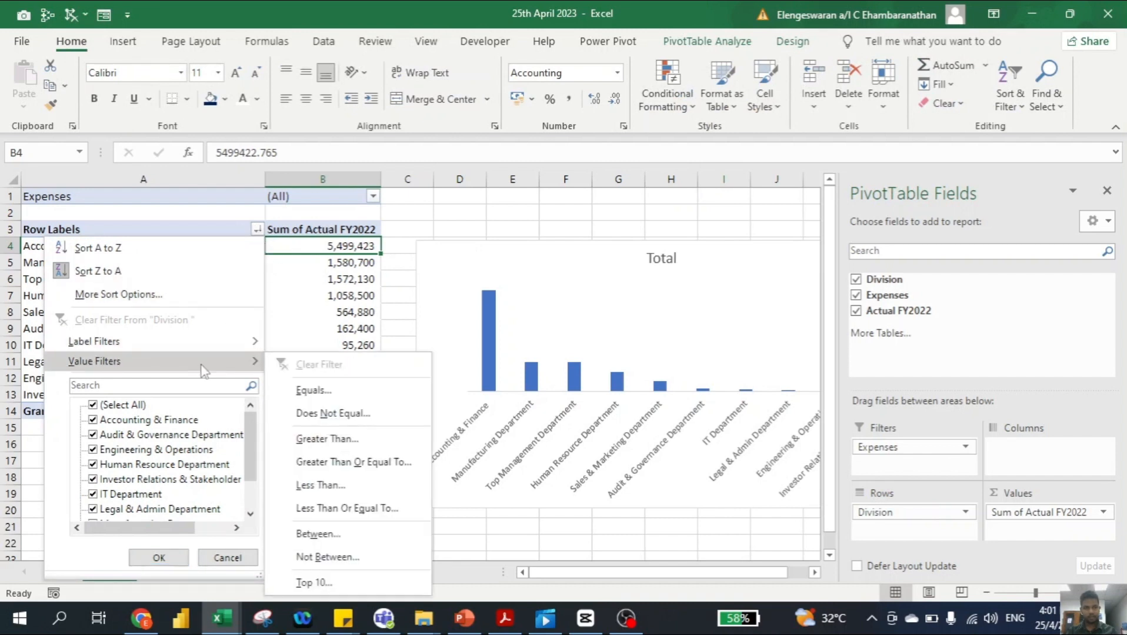
{"action": "left_click", "coordinate": [346, 577]}
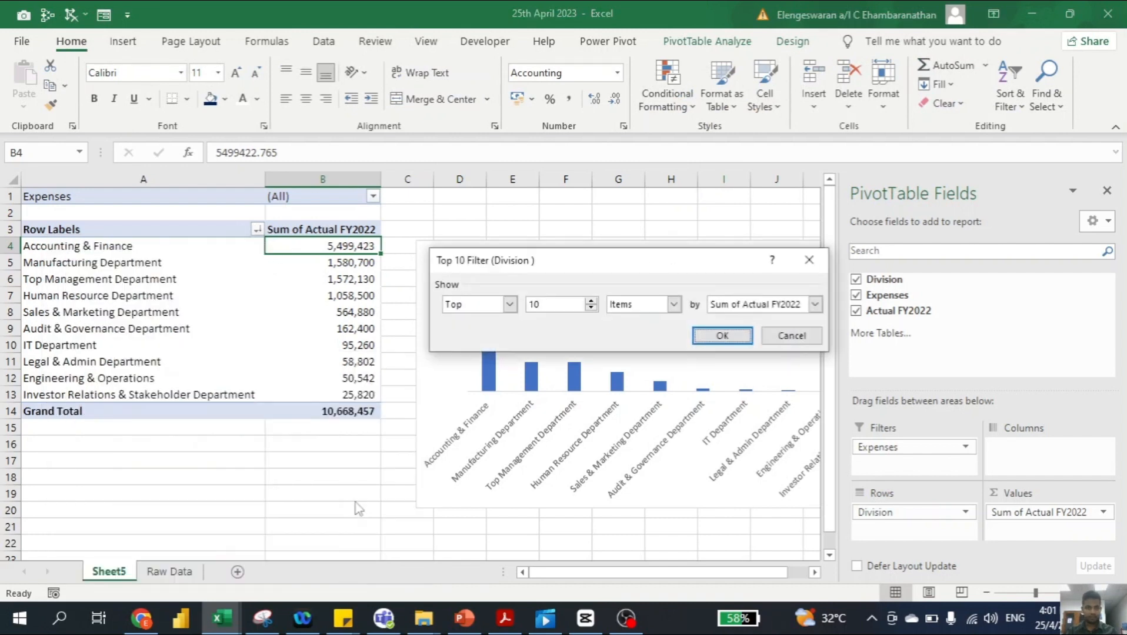
{"action": "left_click", "coordinate": [594, 307]}
{"action": "left_click", "coordinate": [569, 307]}
{"action": "key", "text": "Return"}
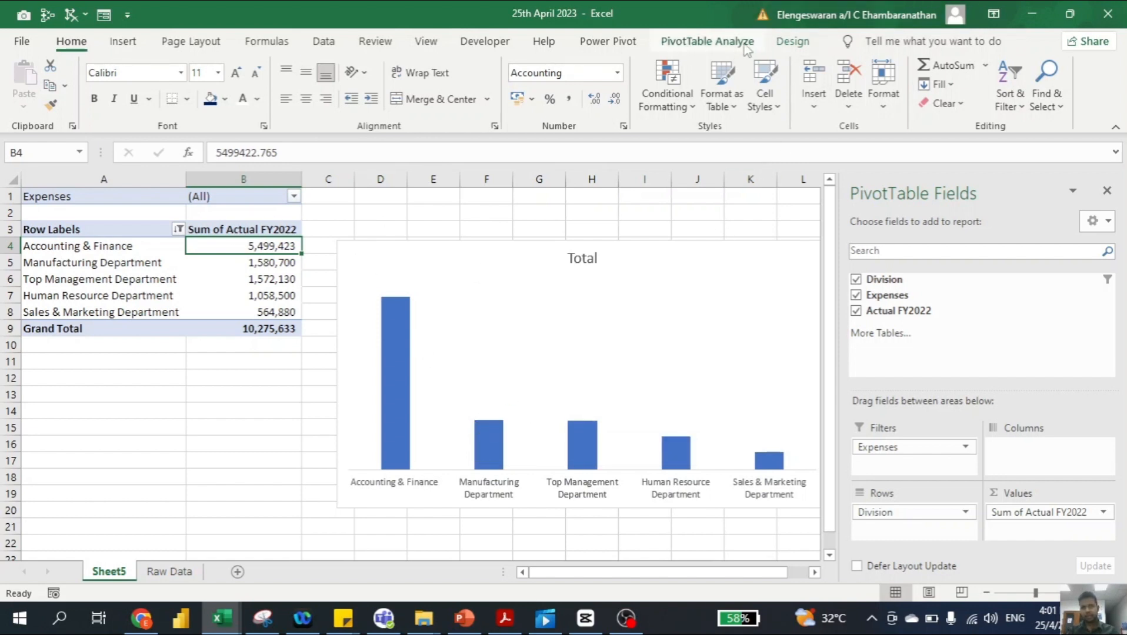
- Insert an Expenses slicer for the PivotTable and place it on the far side of the chart
{"action": "left_click", "coordinate": [690, 47]}
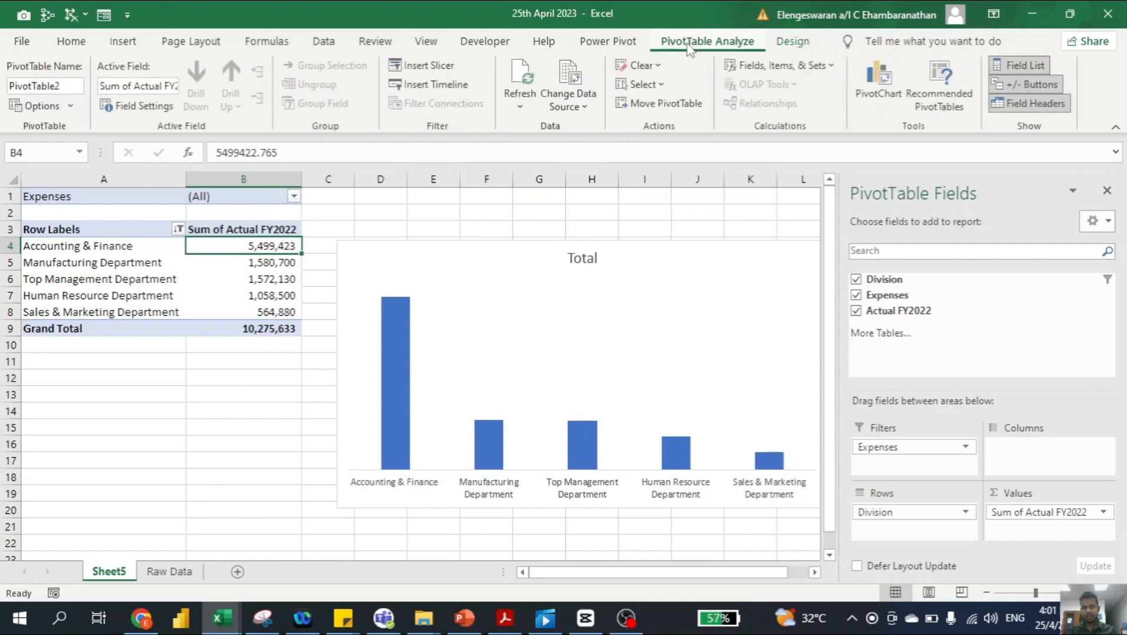
{"action": "left_click", "coordinate": [428, 65]}
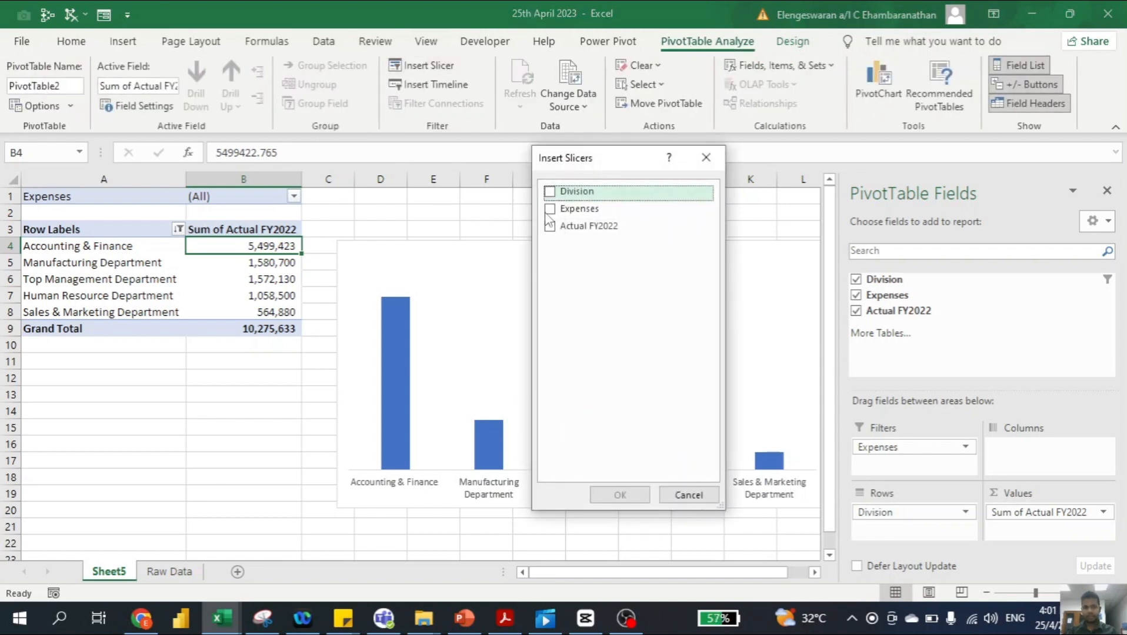
{"action": "left_click", "coordinate": [565, 209]}
{"action": "left_click", "coordinate": [619, 496]}
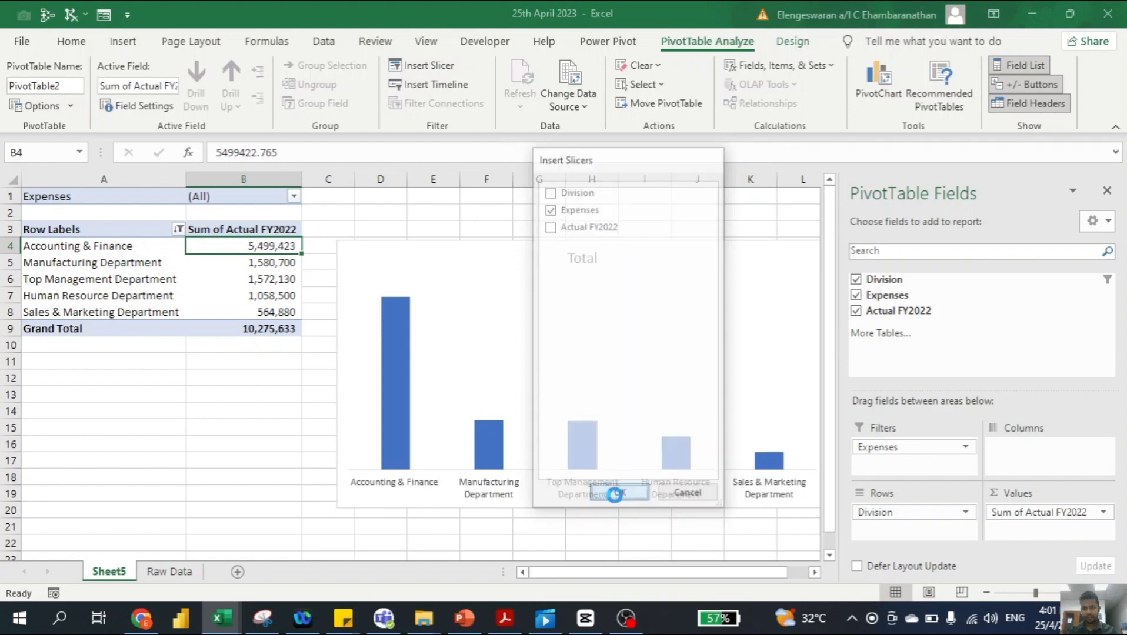
{"action": "left_click_drag", "start_coordinate": [384, 283], "coordinate": [885, 250]}
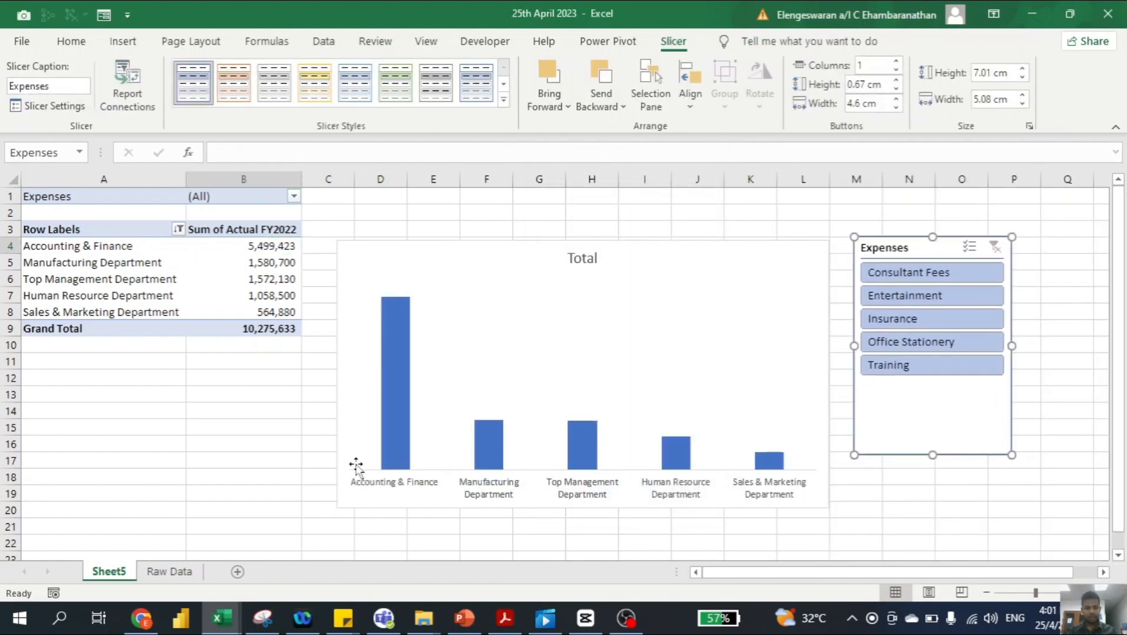
- Rename the PivotTable's worksheet as Pivot Table
{"action": "right_click", "coordinate": [105, 579]}
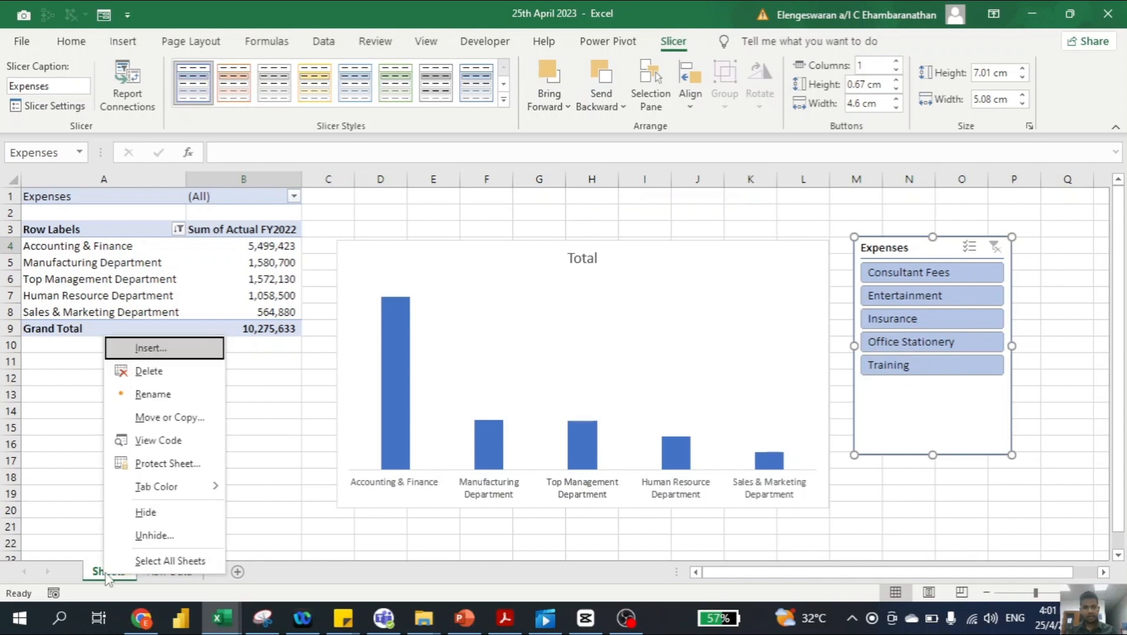
{"action": "left_click", "coordinate": [163, 402]}
{"action": "type", "text": "Pi"}
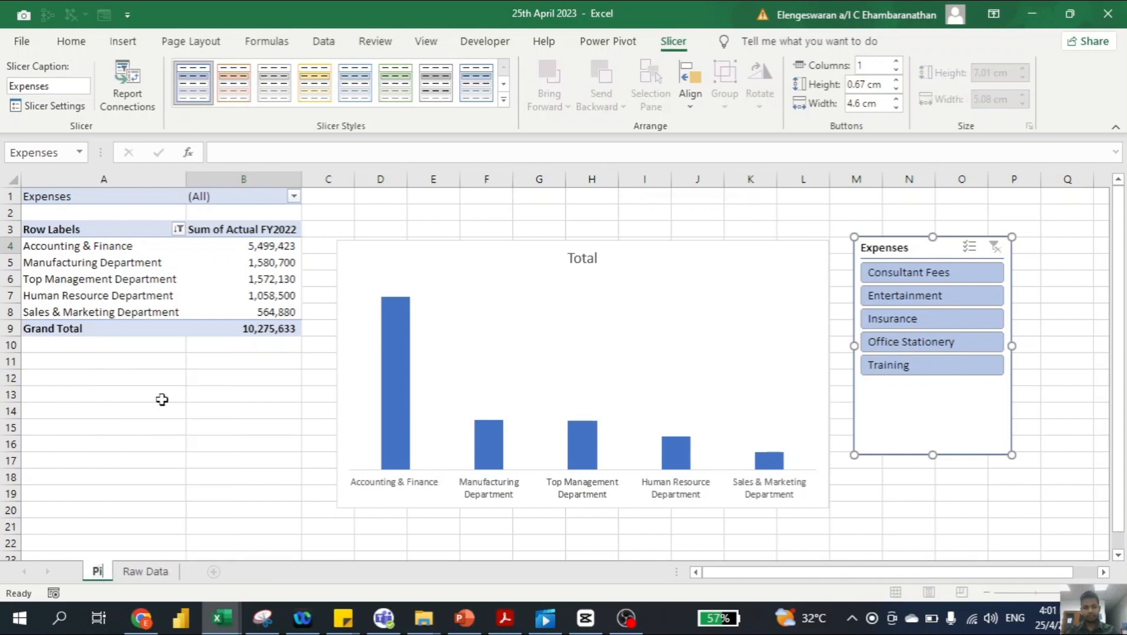
{"action": "type", "text": "vot Table"}
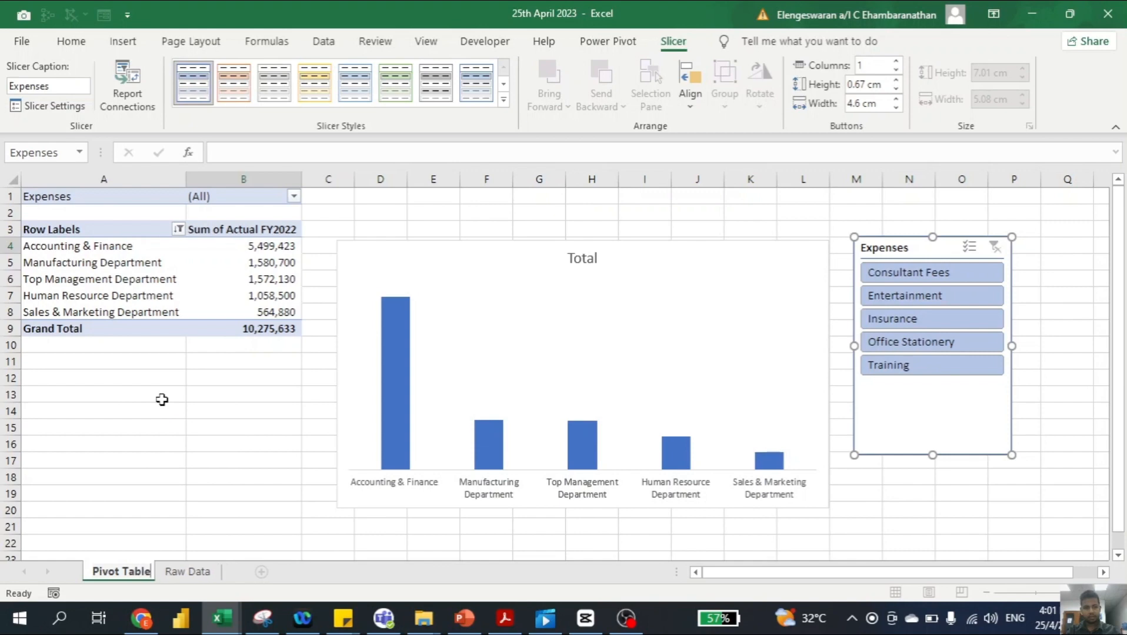
{"action": "key", "text": "Return"}
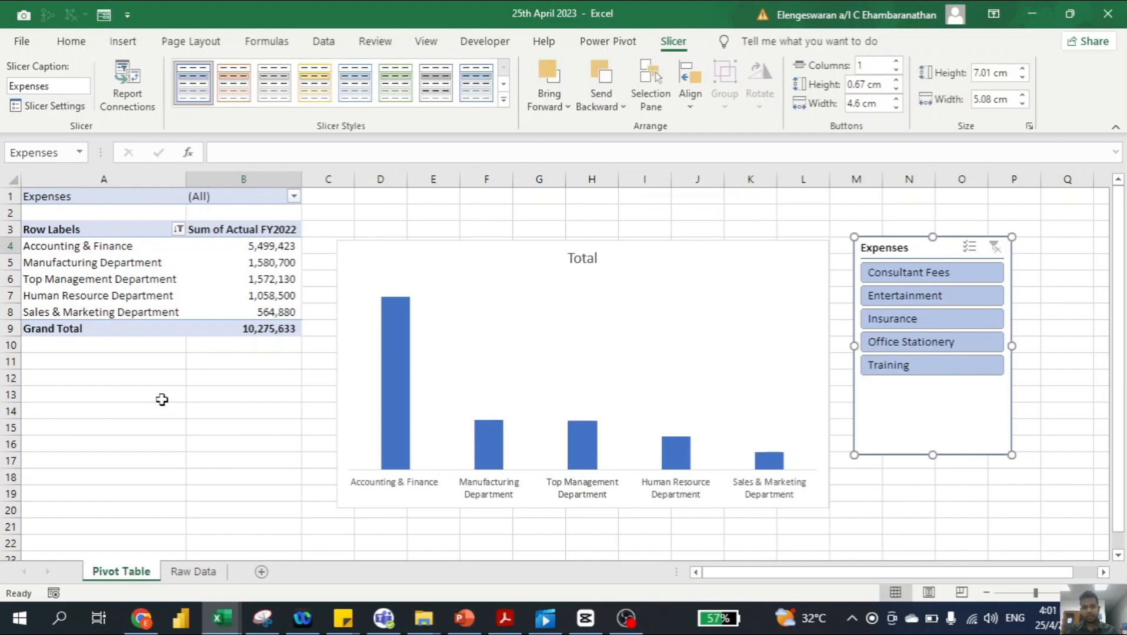
- Add a new worksheet and merge and centre the range A1:T3 for a title banner
{"action": "key", "text": "shift+F11"}
{"action": "key", "text": "shift+Right"}
{"action": "key", "text": "shift+Right"}
{"action": "key", "text": "shift+Right"}
{"action": "key", "text": "shift+Right"}
{"action": "key", "text": "shift+Right"}
{"action": "key", "text": "shift+Right"}
{"action": "key", "text": "shift+Right"}
{"action": "key", "text": "shift+Right"}
{"action": "key", "text": "shift+Right"}
{"action": "key", "text": "shift+Right"}
{"action": "key", "text": "shift+Right"}
{"action": "key", "text": "shift+Right"}
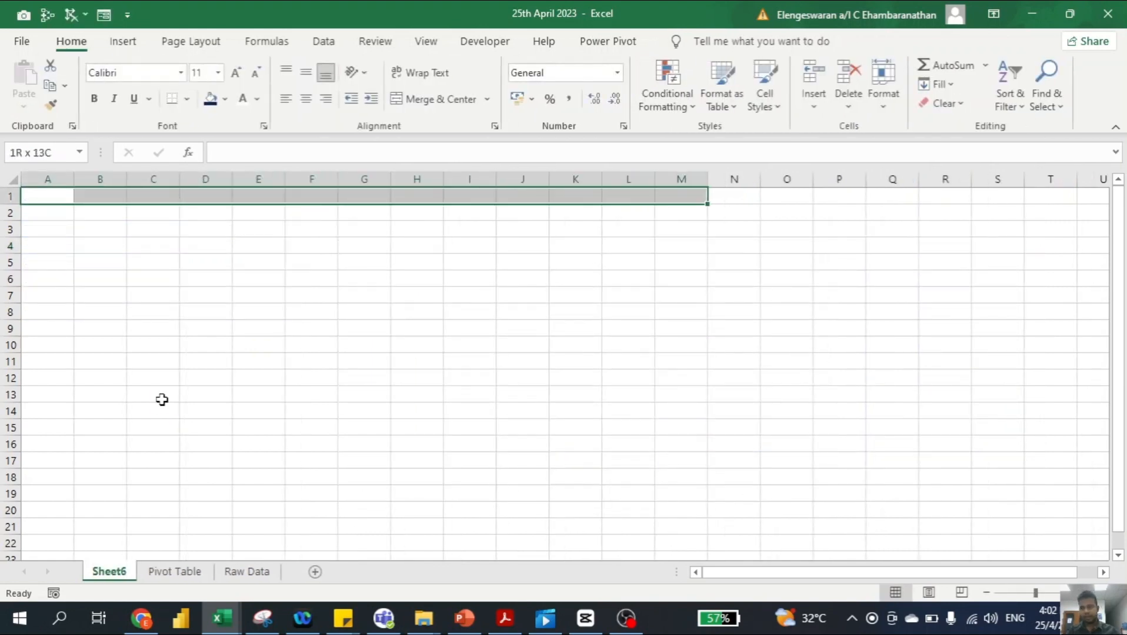
{"action": "key", "text": "shift+Right"}
{"action": "key", "text": "shift+Right"}
{"action": "key", "text": "shift+Right"}
{"action": "key", "text": "shift+Right"}
{"action": "key", "text": "shift+Right"}
{"action": "key", "text": "shift+Right"}
{"action": "key", "text": "shift+Down"}
{"action": "key", "text": "shift+Down"}
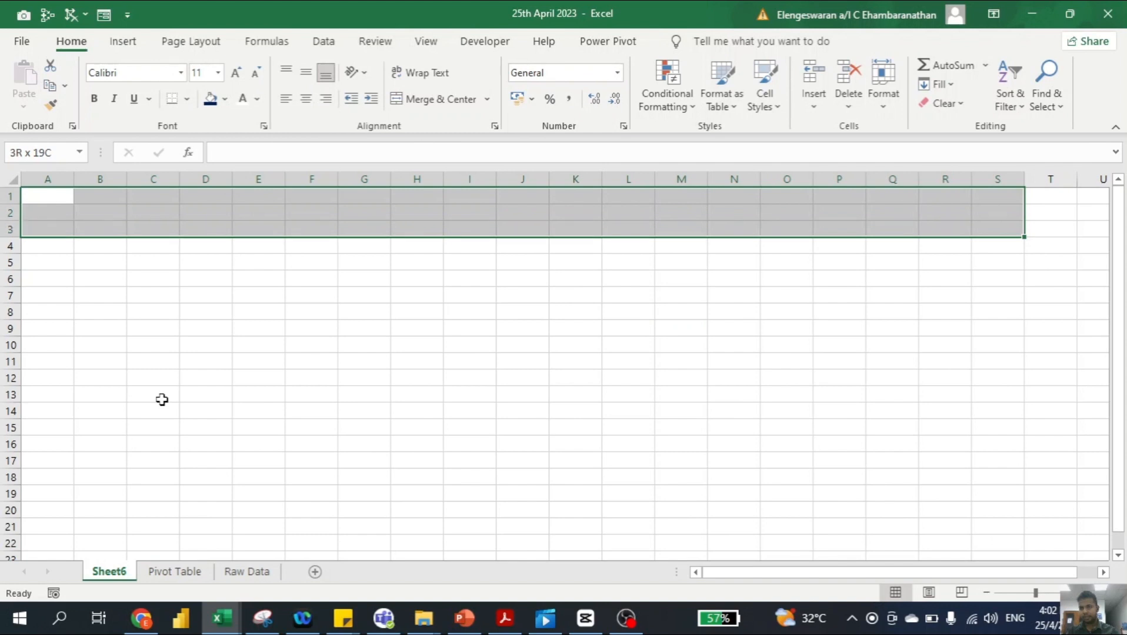
{"action": "key", "text": "shift+Right"}
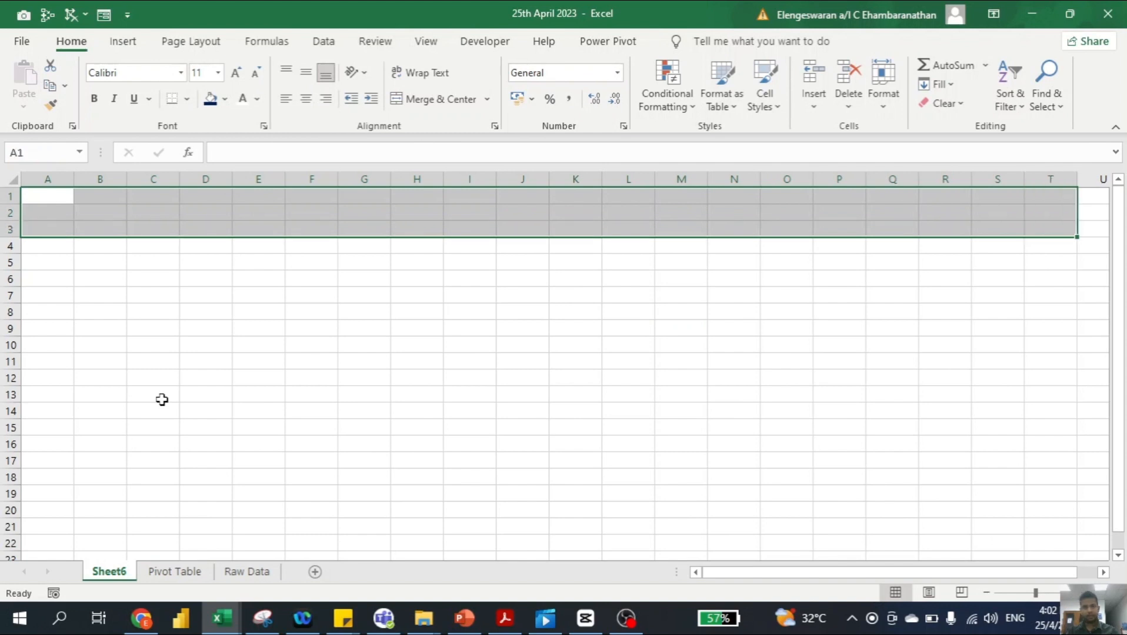
{"action": "left_click", "coordinate": [440, 100]}
- Enter the title Financial Performance in the merged banner cell and align it vertically to the middle
{"action": "type", "text": "Financi"}
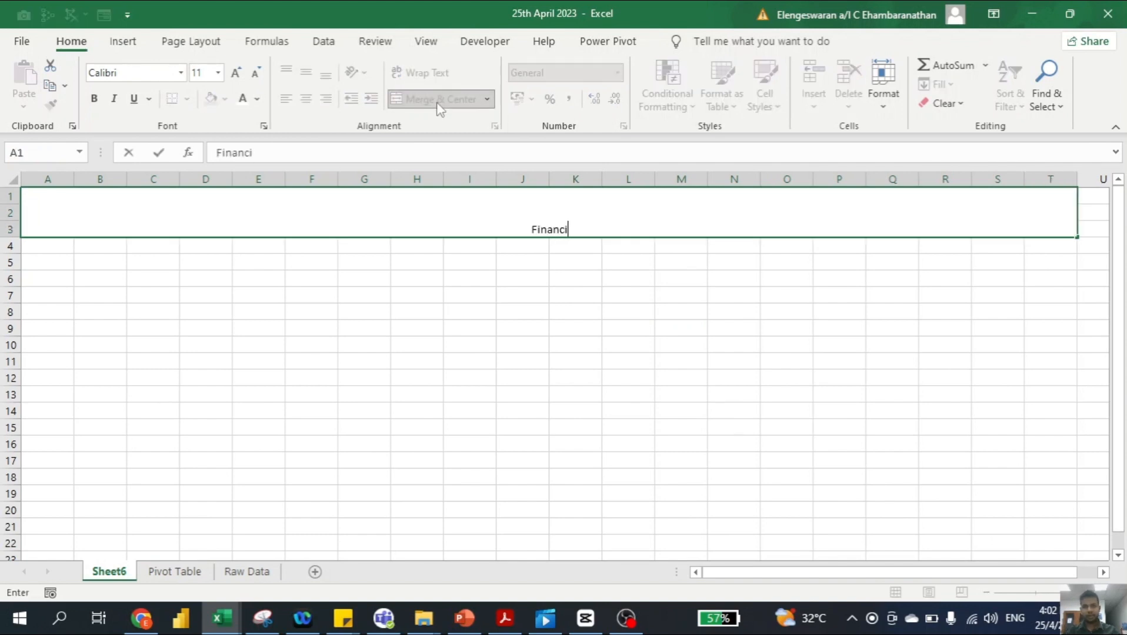
{"action": "type", "text": "al Performance"}
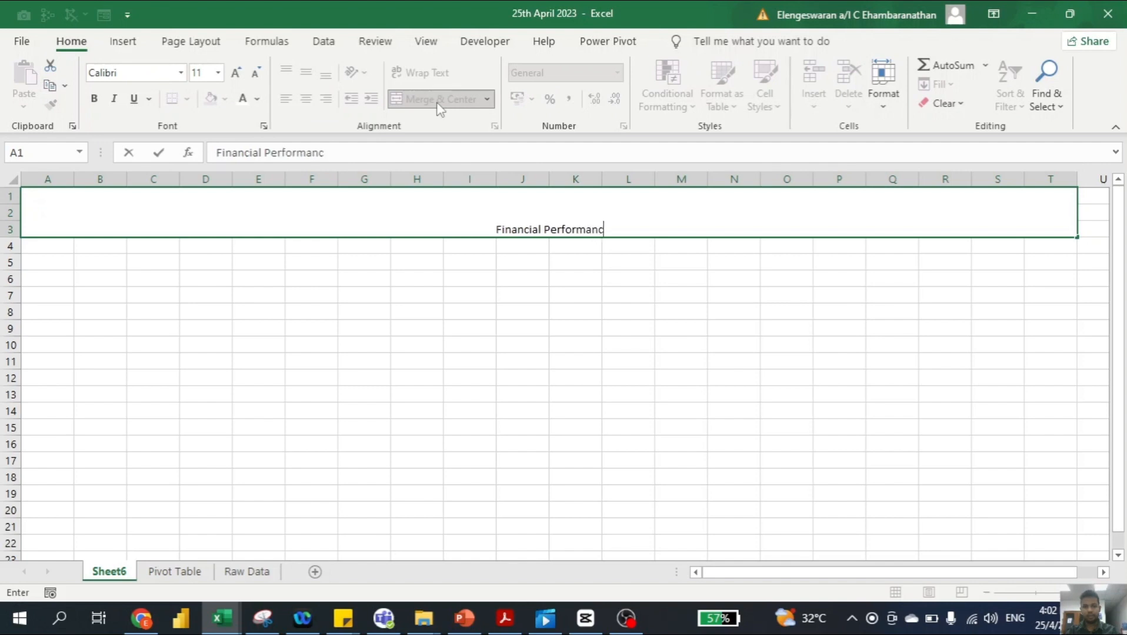
{"action": "key", "text": "Return"}
{"action": "key", "text": "Up"}
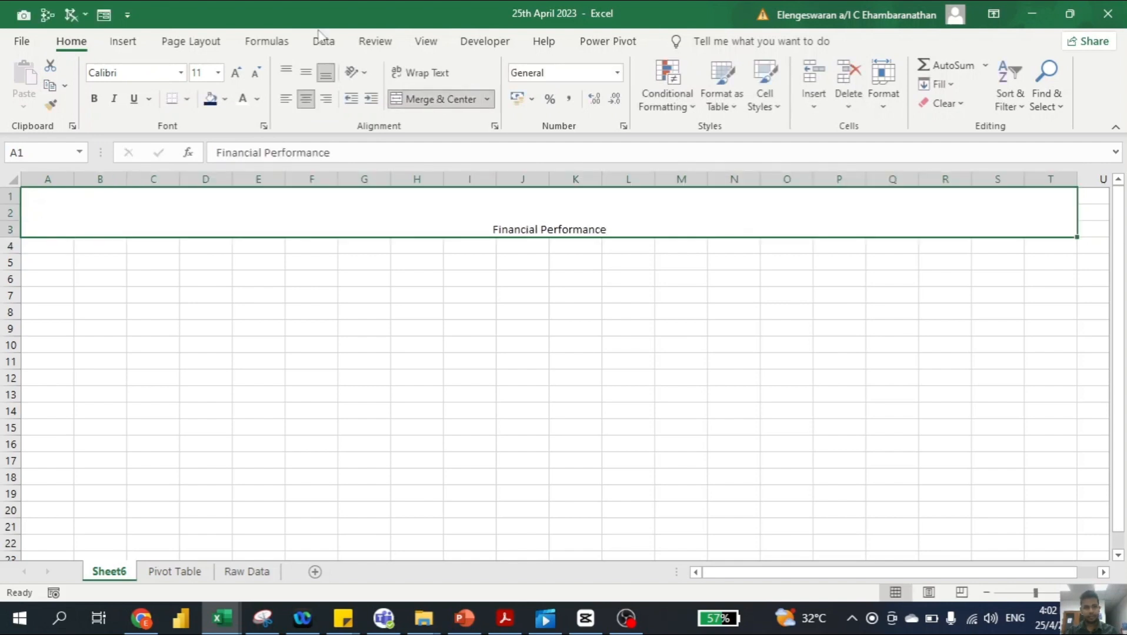
{"action": "left_click", "coordinate": [307, 73]}
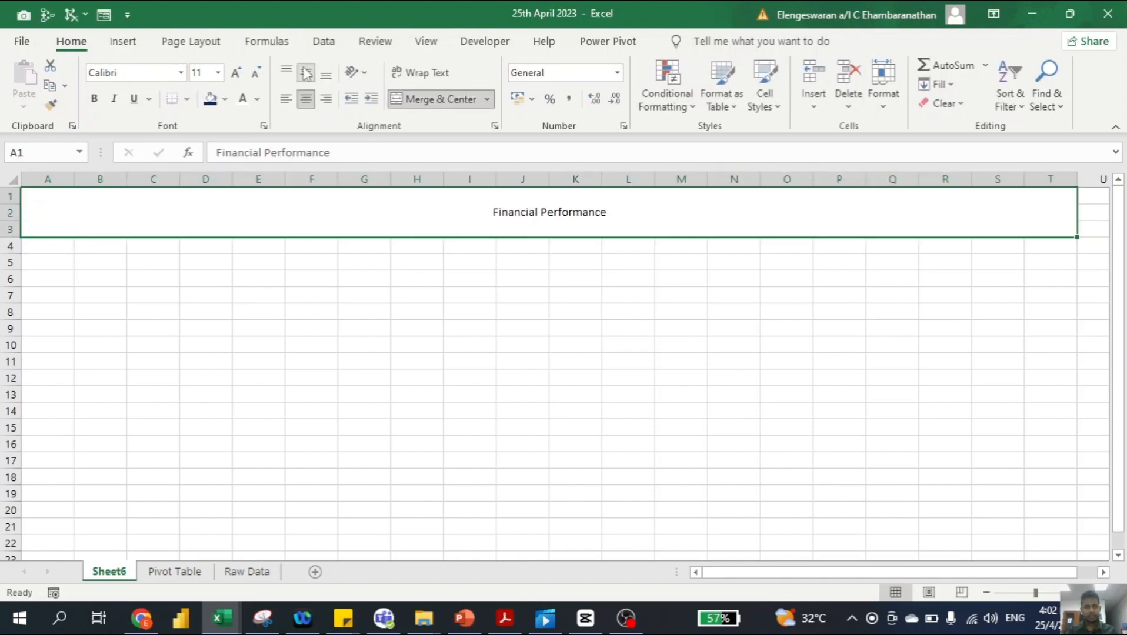
- Format the title banner with font size 36, a dark blue fill and white text
{"action": "left_click", "coordinate": [237, 73]}
{"action": "left_click", "coordinate": [237, 73]}
{"action": "left_click", "coordinate": [237, 73]}
{"action": "left_click", "coordinate": [237, 73]}
{"action": "left_click", "coordinate": [236, 73]}
{"action": "left_click", "coordinate": [236, 73]}
{"action": "left_click", "coordinate": [237, 73]}
{"action": "left_click", "coordinate": [236, 72]}
{"action": "left_click", "coordinate": [237, 72]}
{"action": "left_click", "coordinate": [237, 73]}
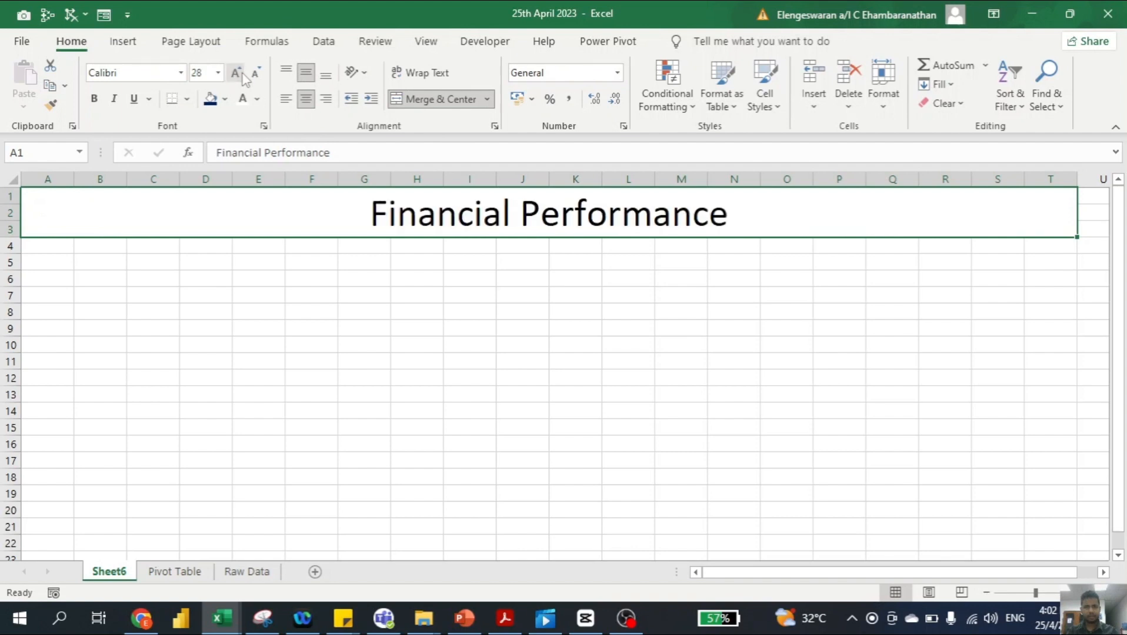
{"action": "left_click", "coordinate": [211, 100]}
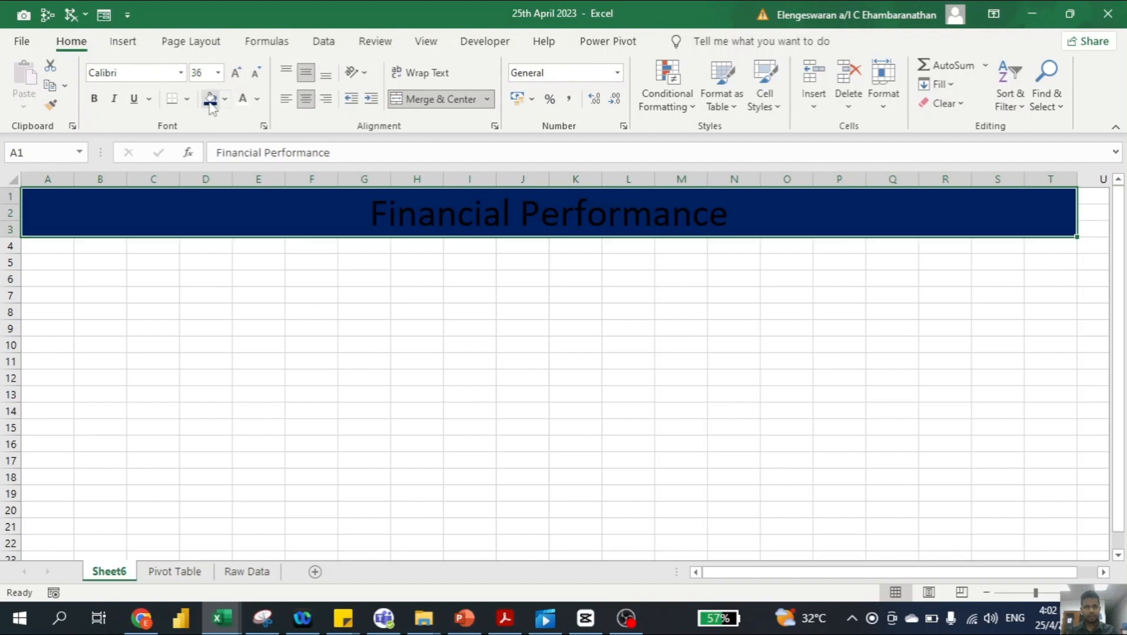
{"action": "left_click", "coordinate": [242, 100]}
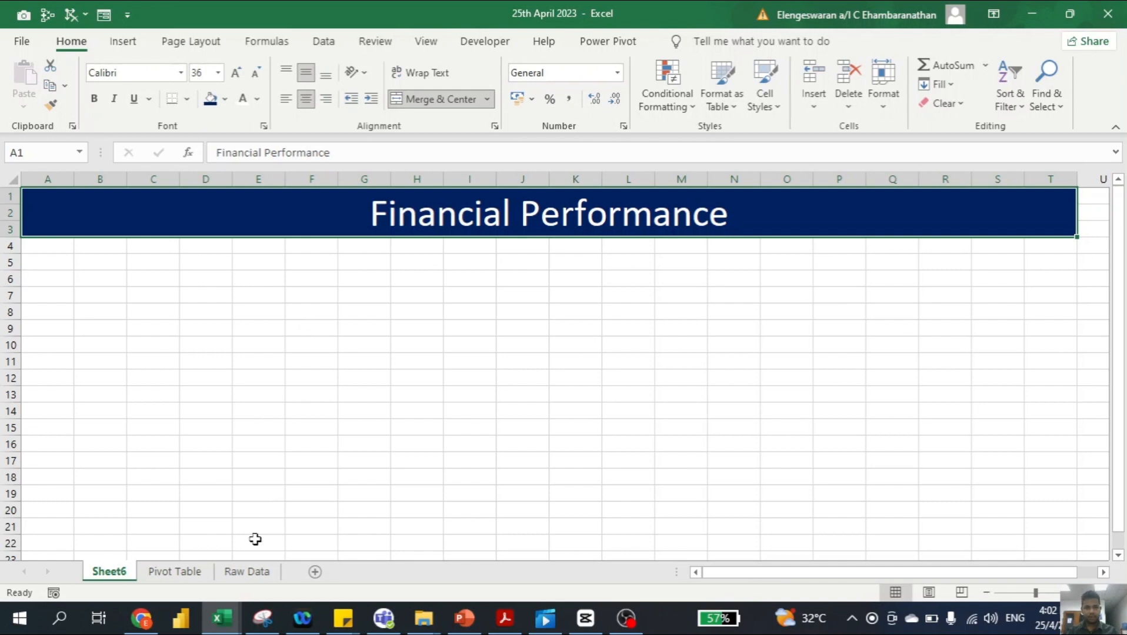
- Move the Expenses slicer from the Pivot Table sheet to Sheet6, position it just below the banner and shorten it to fit its buttons
{"action": "left_click", "coordinate": [175, 571]}
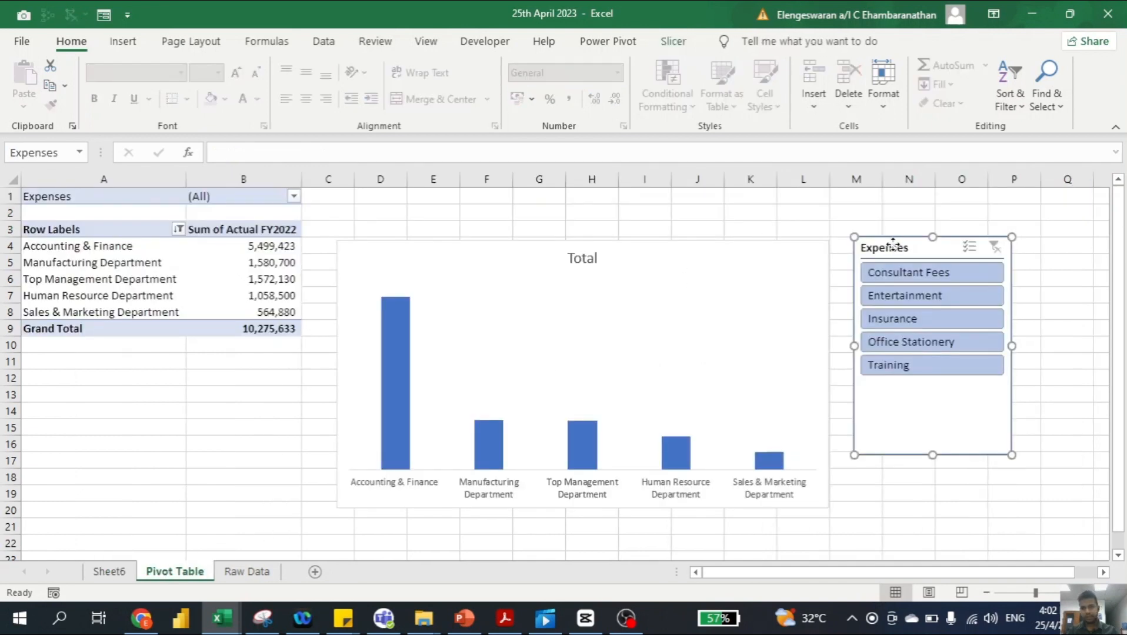
{"action": "key", "text": "ctrl+x"}
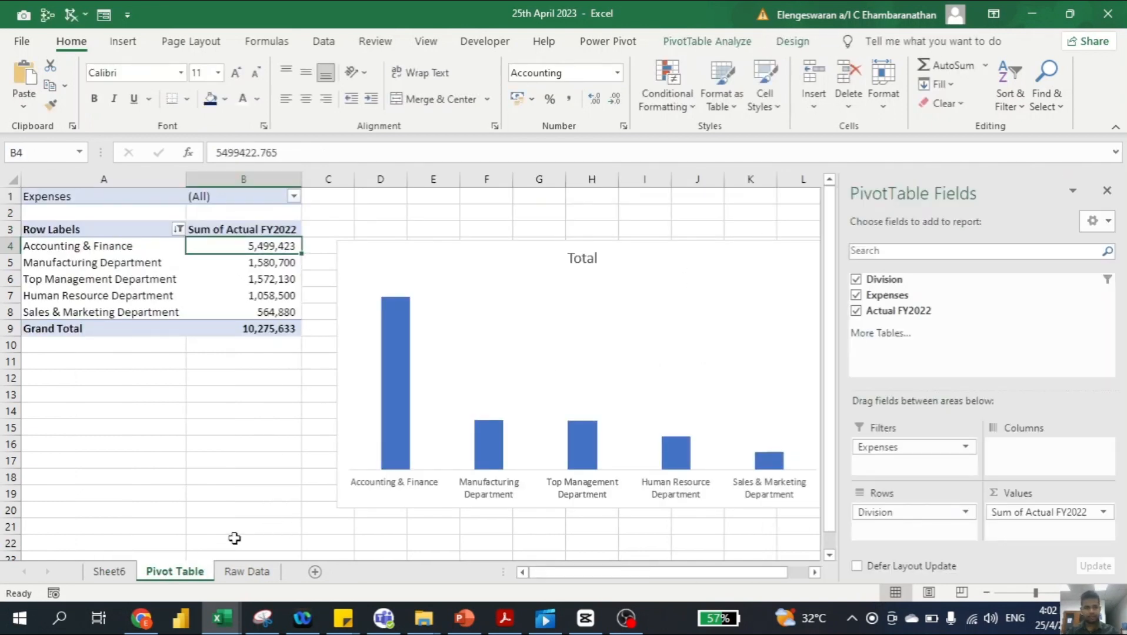
{"action": "left_click", "coordinate": [108, 574]}
{"action": "left_click", "coordinate": [58, 264]}
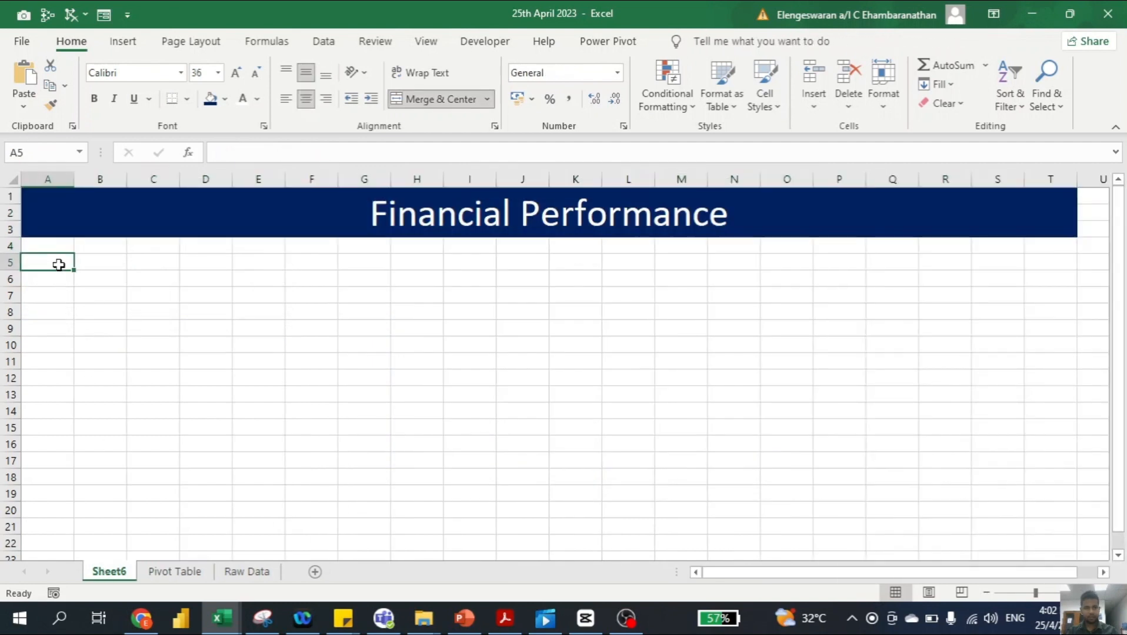
{"action": "key", "text": "ctrl+v"}
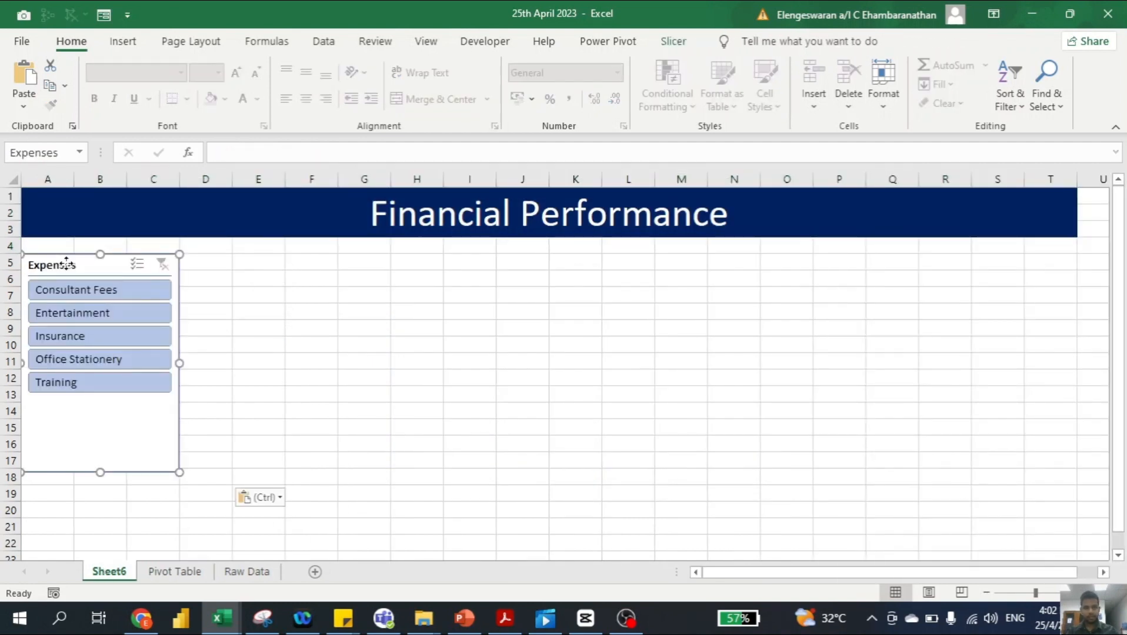
{"action": "mouse_move", "coordinate": [61, 264]}
{"action": "left_mouse_down"}
{"action": "mouse_move", "coordinate": [85, 245]}
{"action": "mouse_move", "coordinate": [76, 253]}
{"action": "left_mouse_up"}
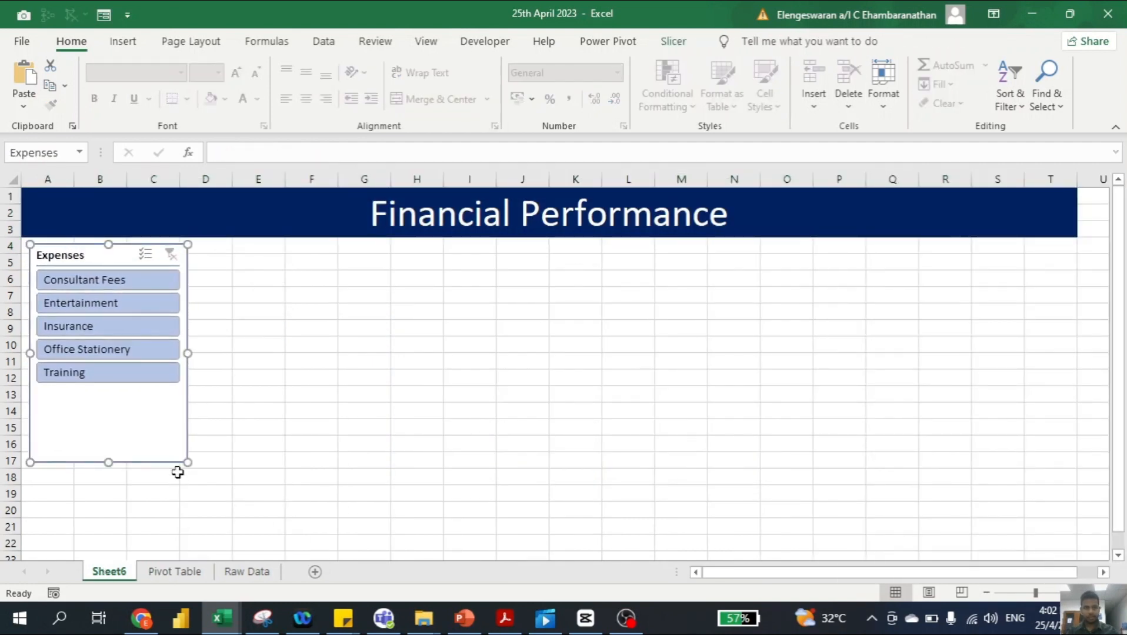
{"action": "left_click_drag", "start_coordinate": [110, 449], "coordinate": [108, 396]}
- Move the PivotChart from the Pivot Table sheet to Sheet6, pasting it at cell E5
{"action": "left_click", "coordinate": [175, 572]}
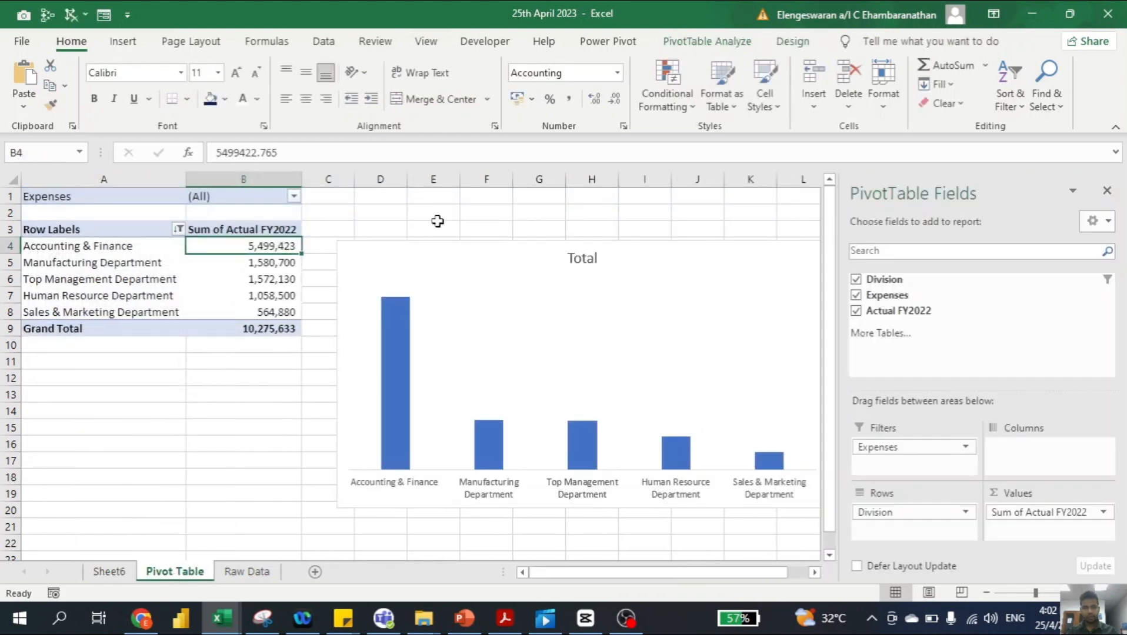
{"action": "left_click", "coordinate": [387, 253]}
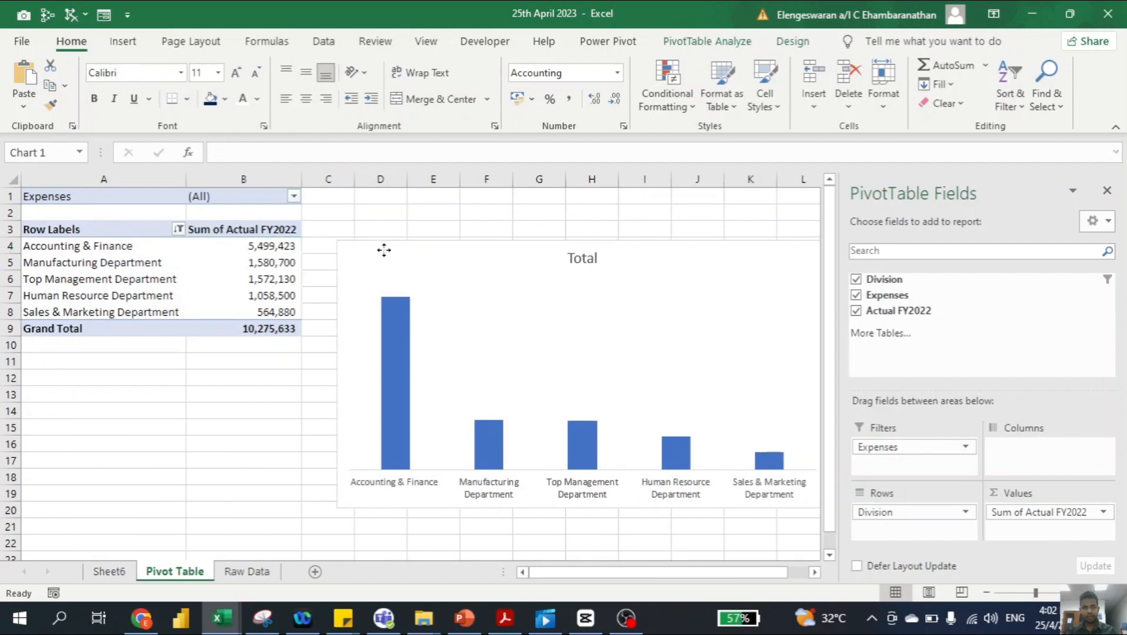
{"action": "key", "text": "Delete"}
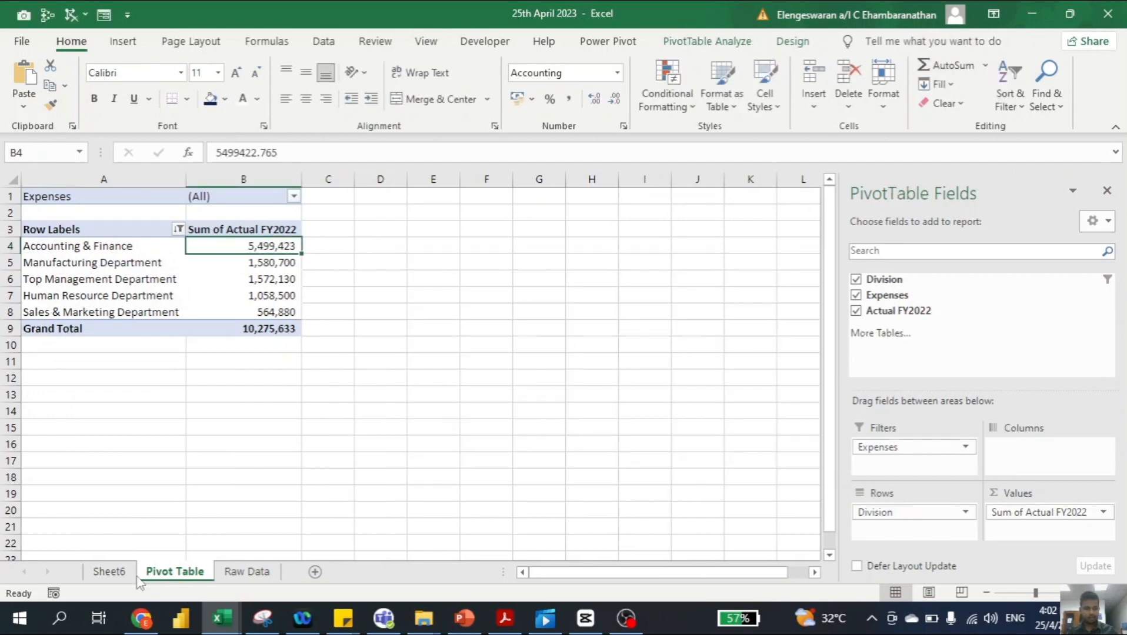
{"action": "left_click", "coordinate": [113, 572]}
{"action": "left_click", "coordinate": [246, 258]}
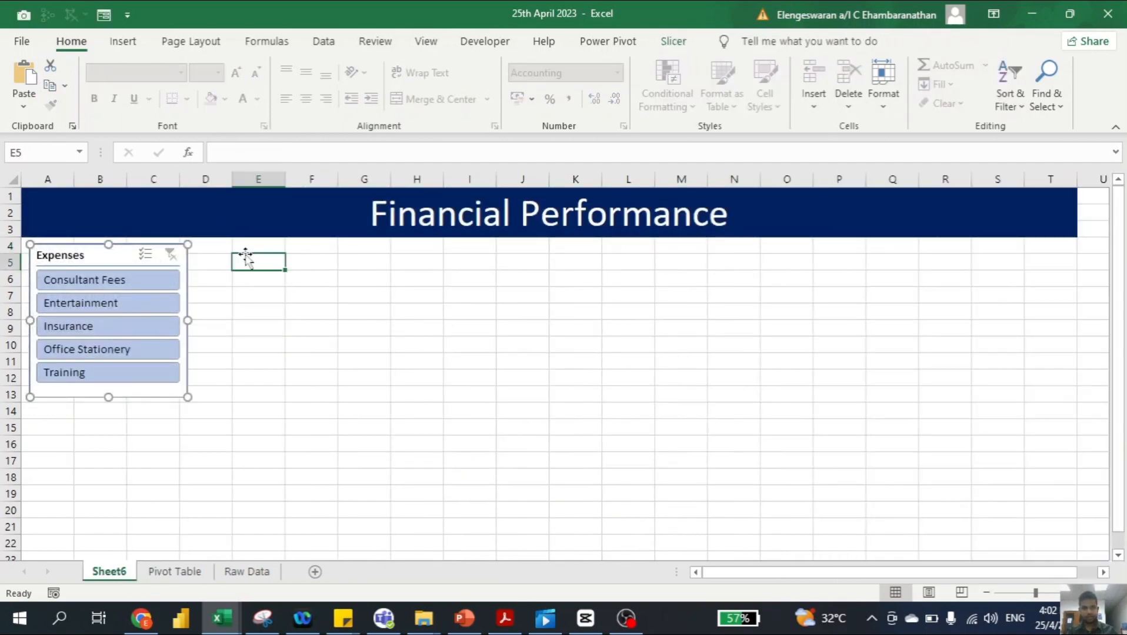
{"action": "key", "text": "ctrl+v"}
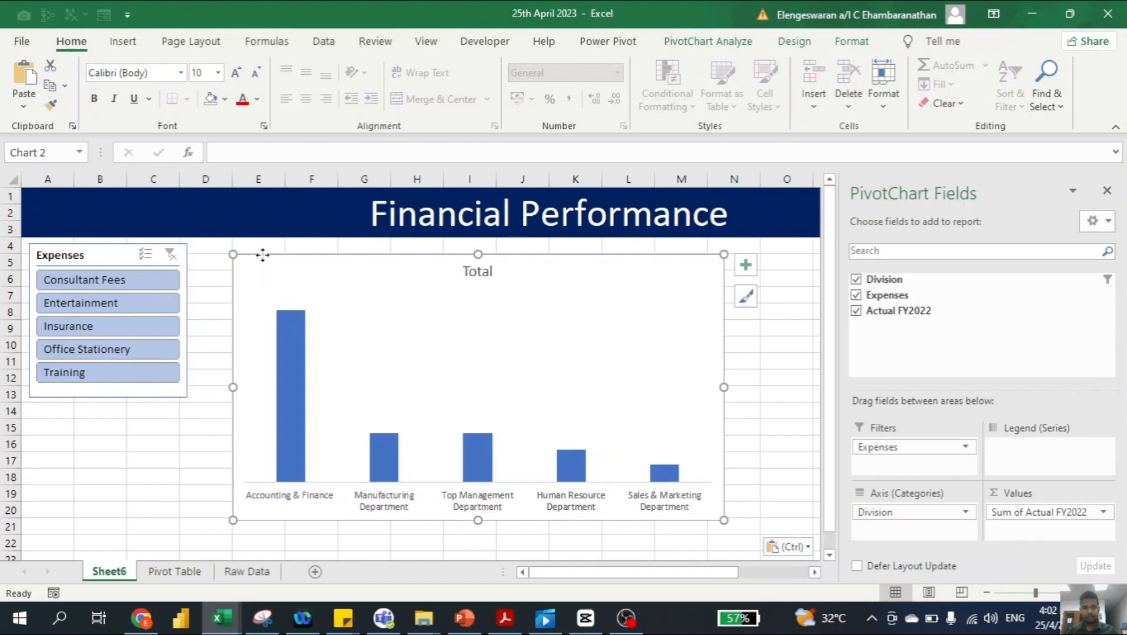
- Close the field list and fit the PivotChart beside the slicer, stretching it to column T and down to row 17
{"action": "left_click_drag", "start_coordinate": [262, 255], "coordinate": [250, 248]}
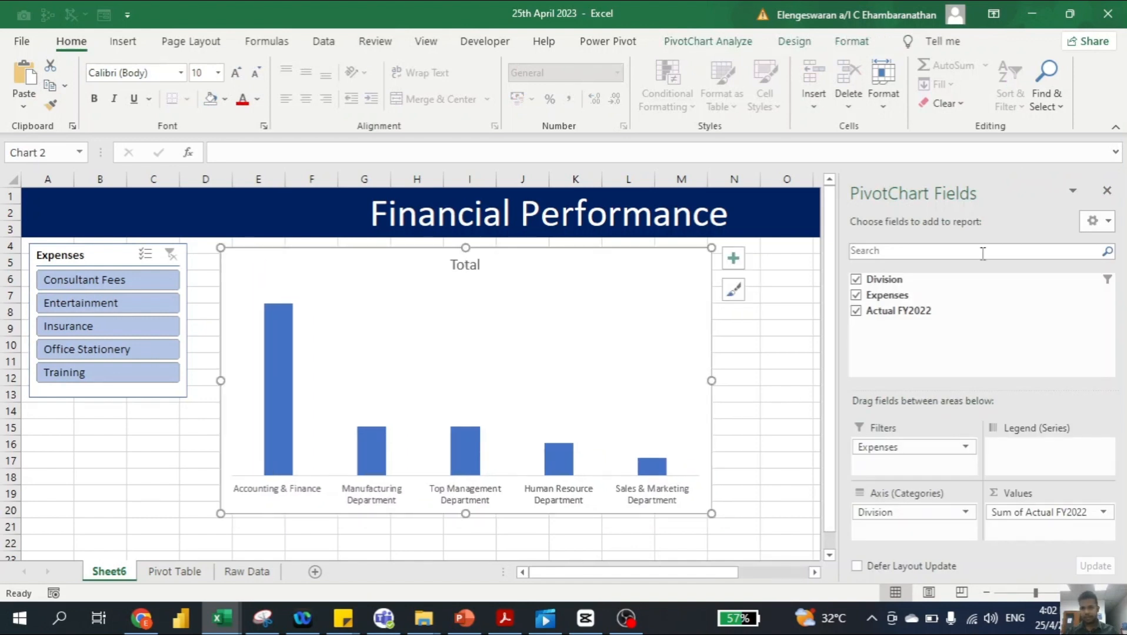
{"action": "left_click", "coordinate": [1109, 192]}
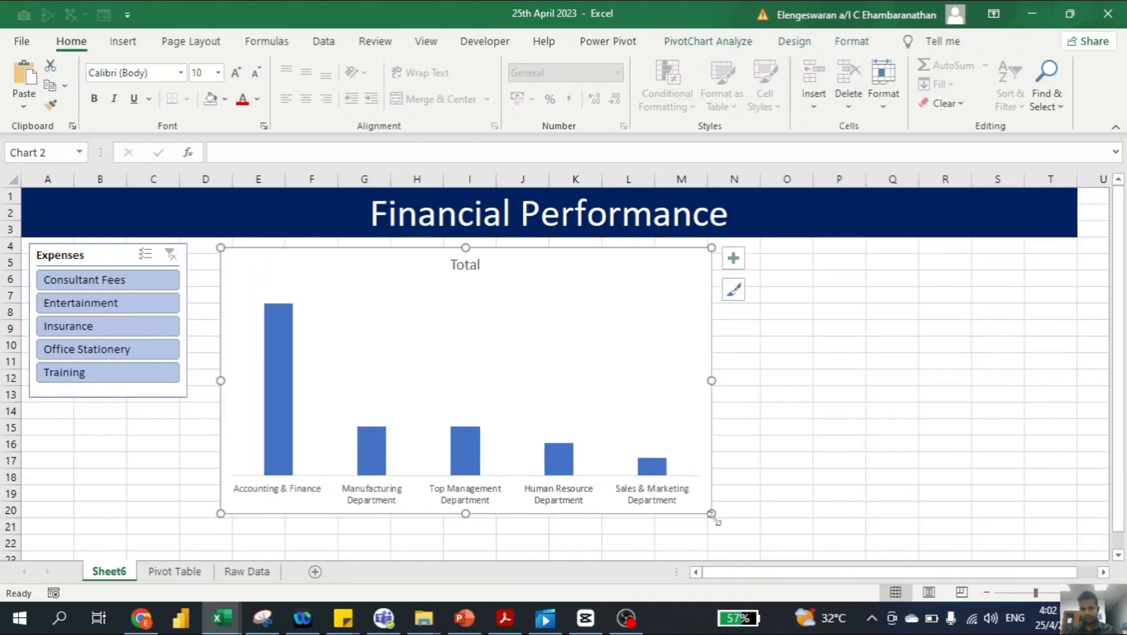
{"action": "left_click_drag", "start_coordinate": [712, 514], "coordinate": [1067, 468]}
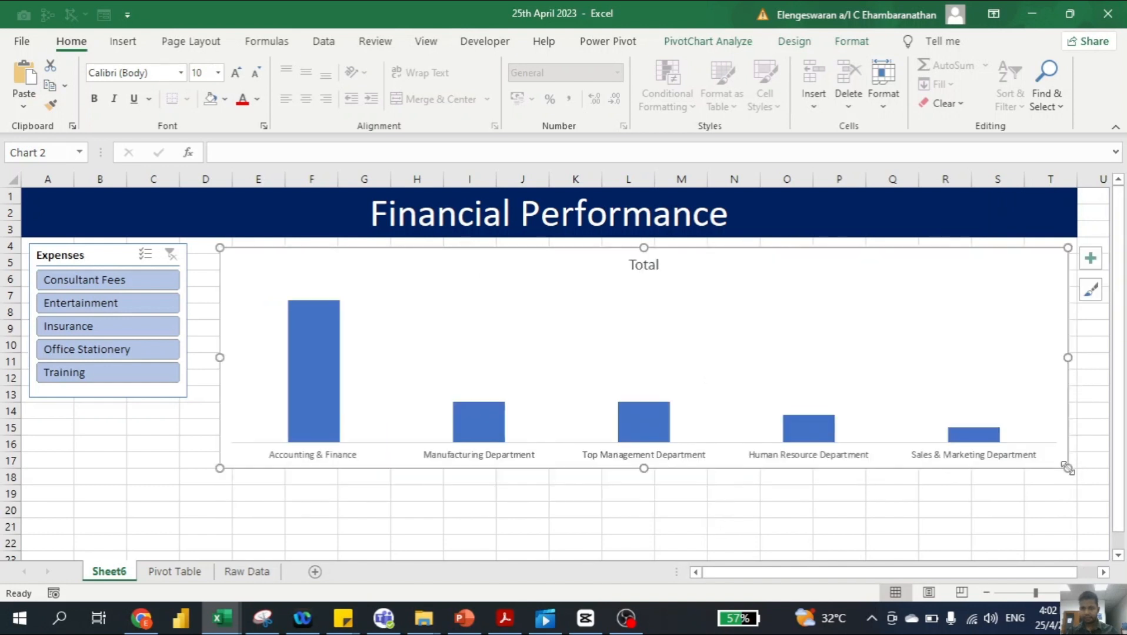
- Nudge the PivotChart closer to the slicer, and test the slicer with Consultant Fees and Entertainment before clearing its filter
{"action": "left_click_drag", "start_coordinate": [284, 252], "coordinate": [276, 255]}
{"action": "left_click", "coordinate": [132, 282]}
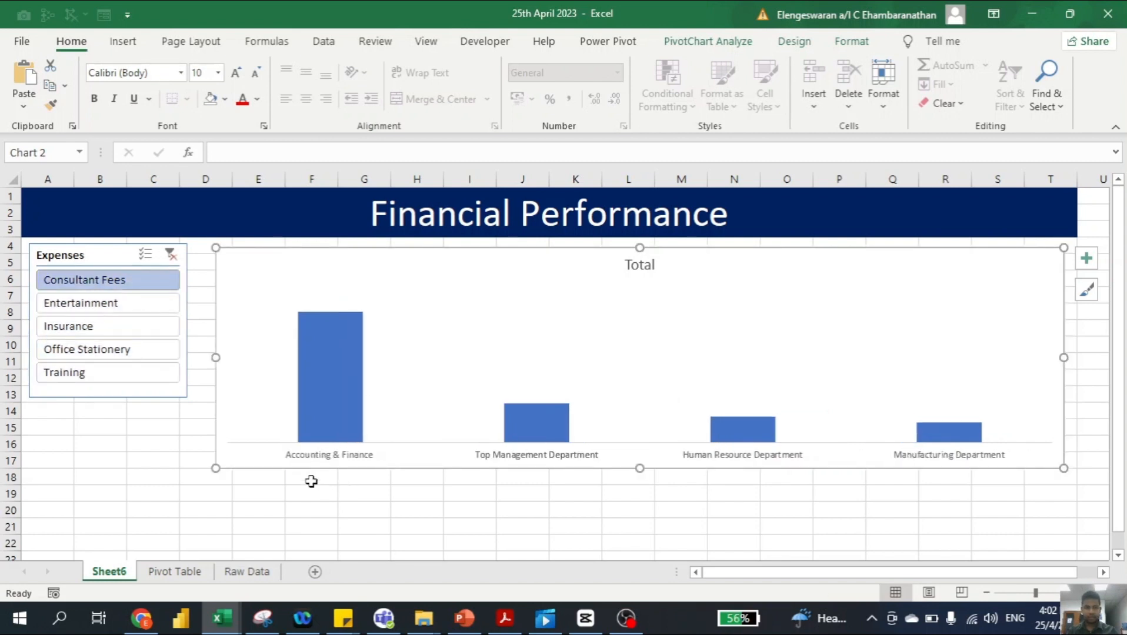
{"action": "left_click", "coordinate": [87, 307]}
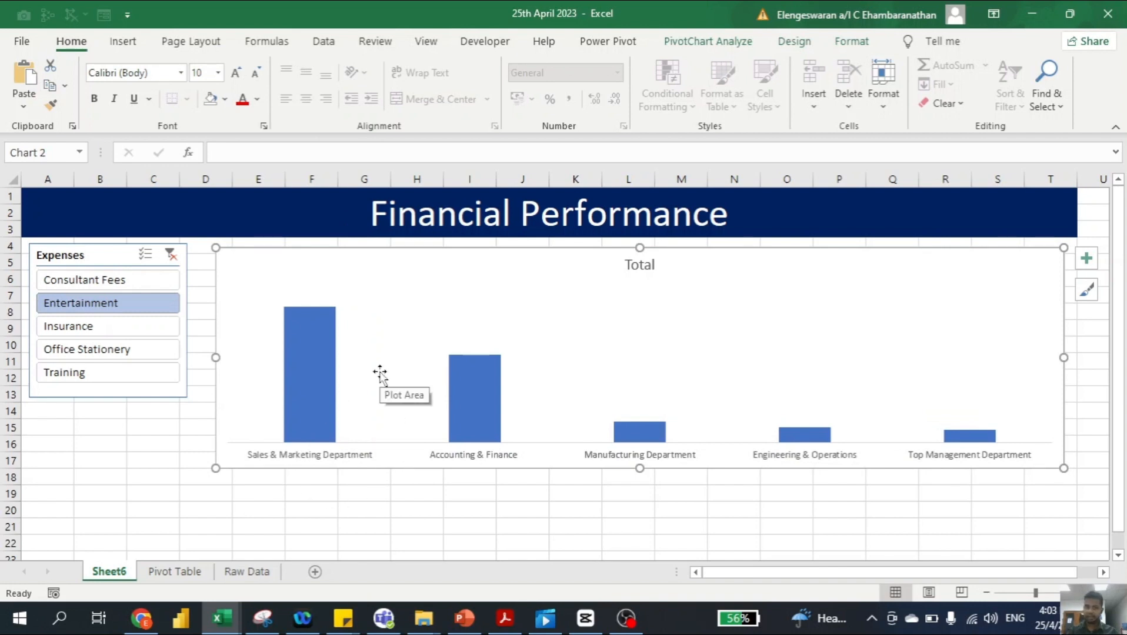
{"action": "left_click", "coordinate": [171, 254]}
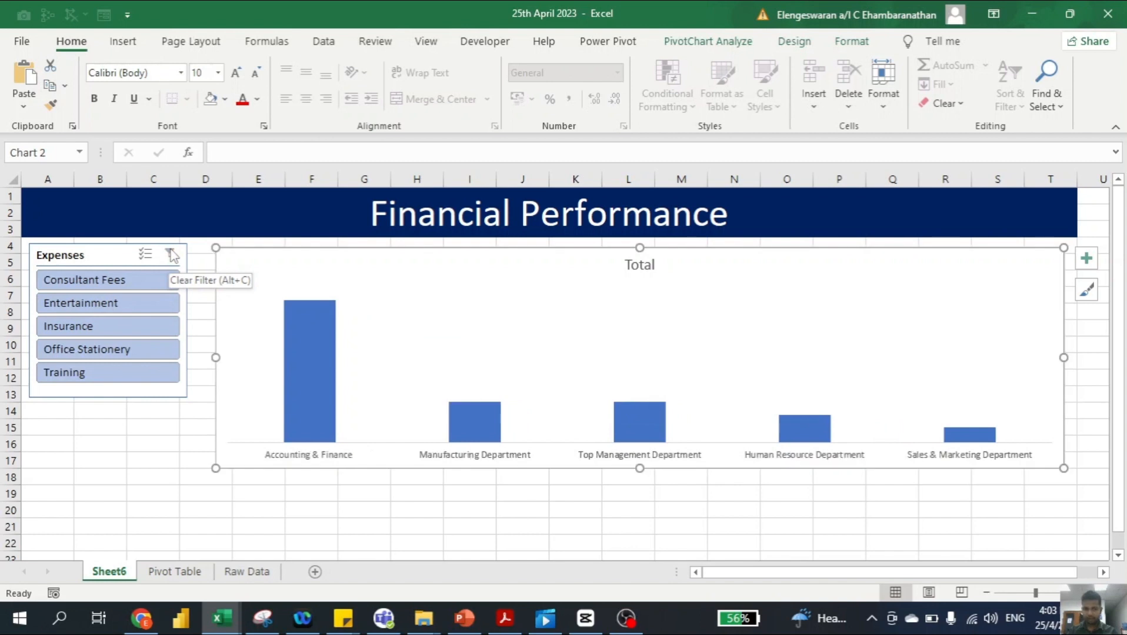
- Copy the Expenses filter value from B1 of the Pivot Table sheet and paste it as values into D1
{"action": "left_click", "coordinate": [175, 571]}
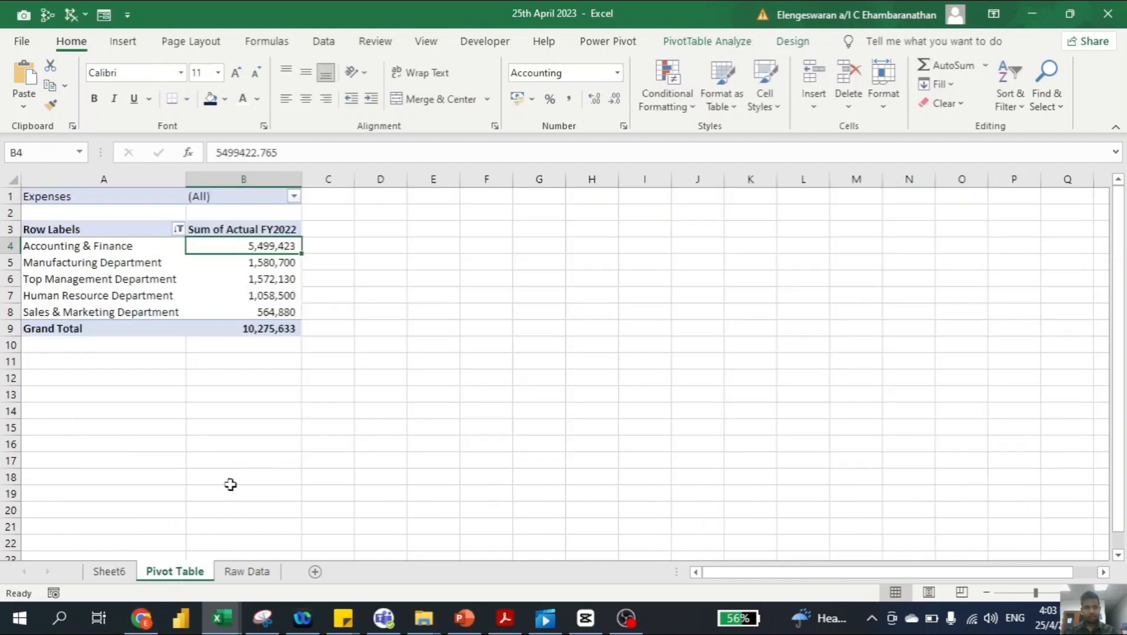
{"action": "left_click", "coordinate": [398, 191]}
{"action": "key", "text": "Left"}
{"action": "key", "text": "Left"}
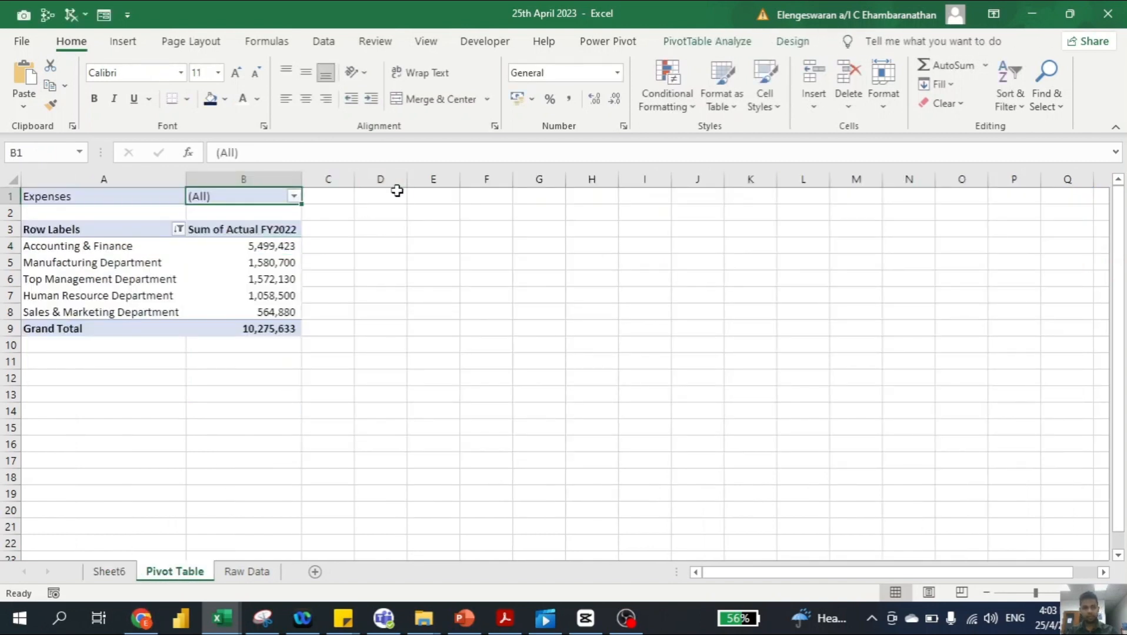
{"action": "key", "text": "ctrl+c"}
{"action": "left_click", "coordinate": [397, 190]}
{"action": "key", "text": "ctrl+alt+v"}
{"action": "key", "text": "v"}
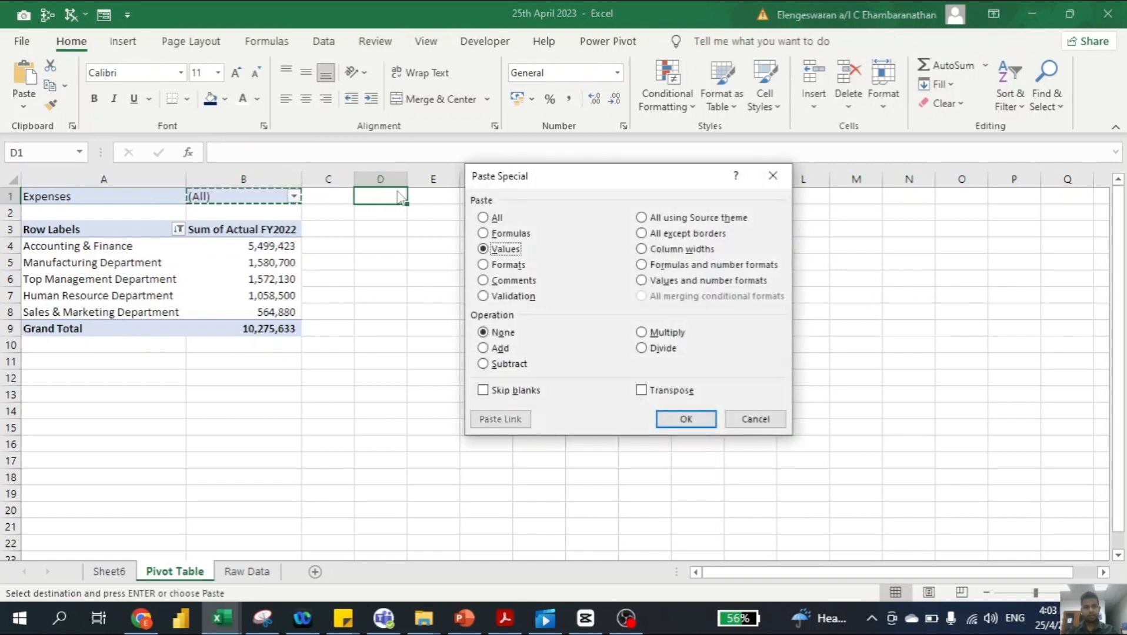
{"action": "key", "text": "Return"}
- Enter the formula =IF(B1=D1,"Overall",B1)&" Expenses " in cell F1 for a dynamic title
{"action": "key", "text": "Right"}
{"action": "key", "text": "Right"}
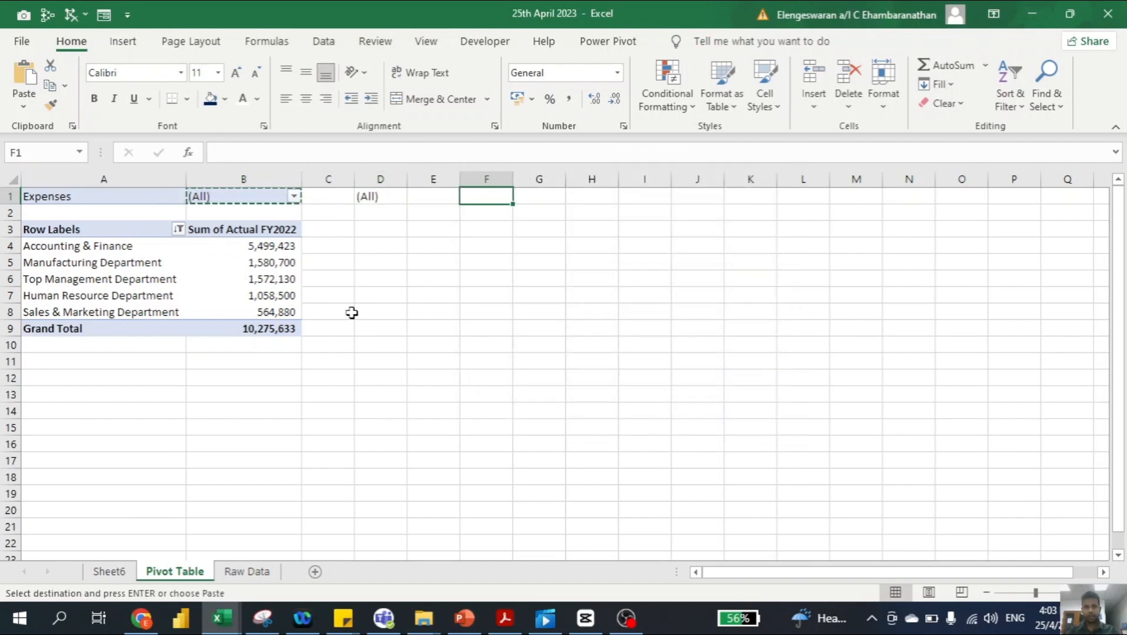
{"action": "type", "text": "=if("}
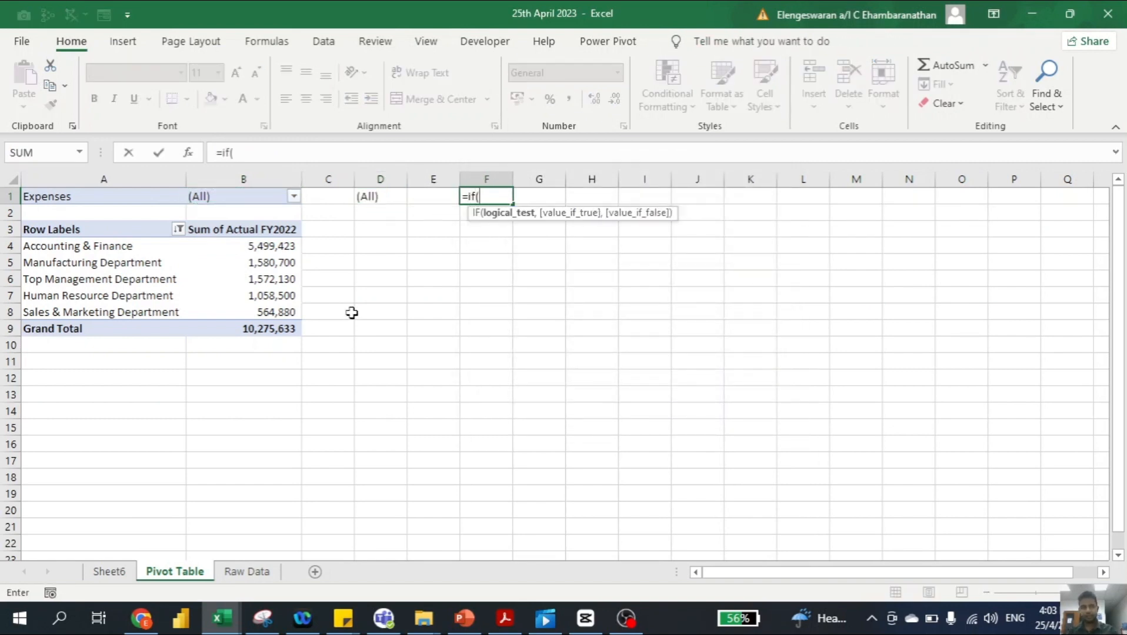
{"action": "key", "text": "Left"}
{"action": "key", "text": "Left"}
{"action": "key", "text": "Left"}
{"action": "key", "text": "Left"}
{"action": "type", "text": "="}
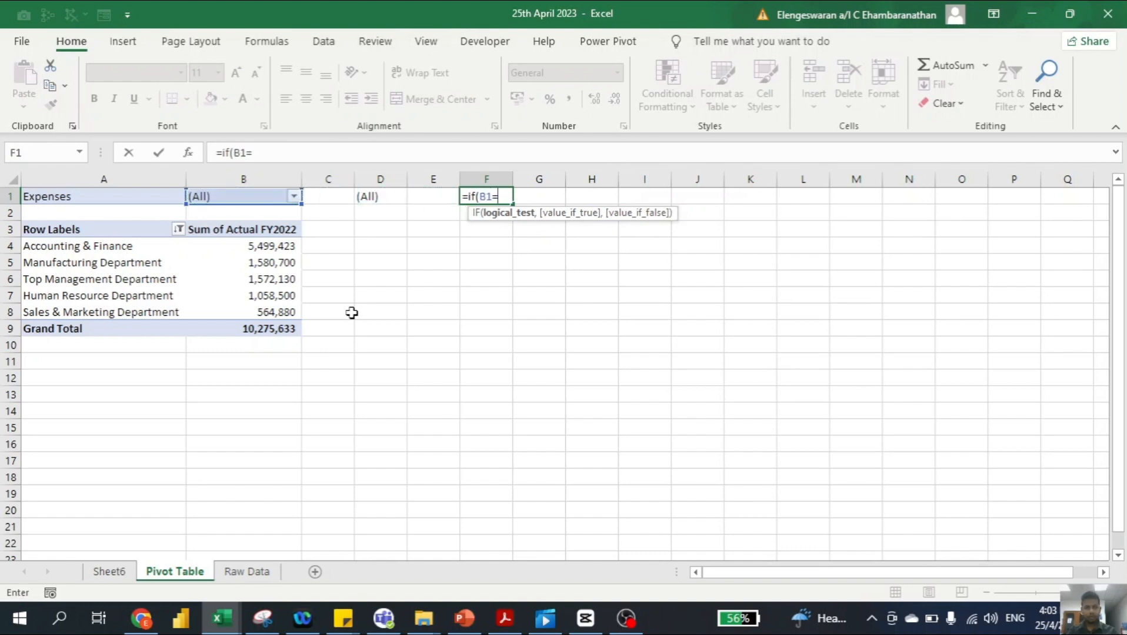
{"action": "key", "text": "Right"}
{"action": "key", "text": "Right"}
{"action": "type", "text": ","}
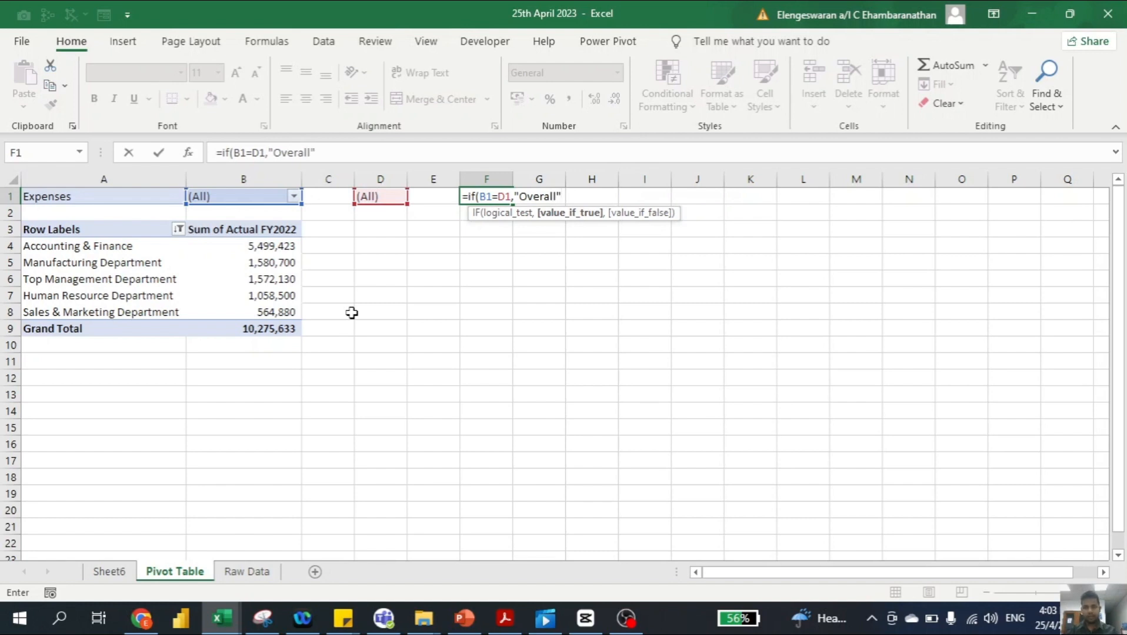
{"action": "type", "text": "\"Overall\","}
{"action": "key", "text": "Left"}
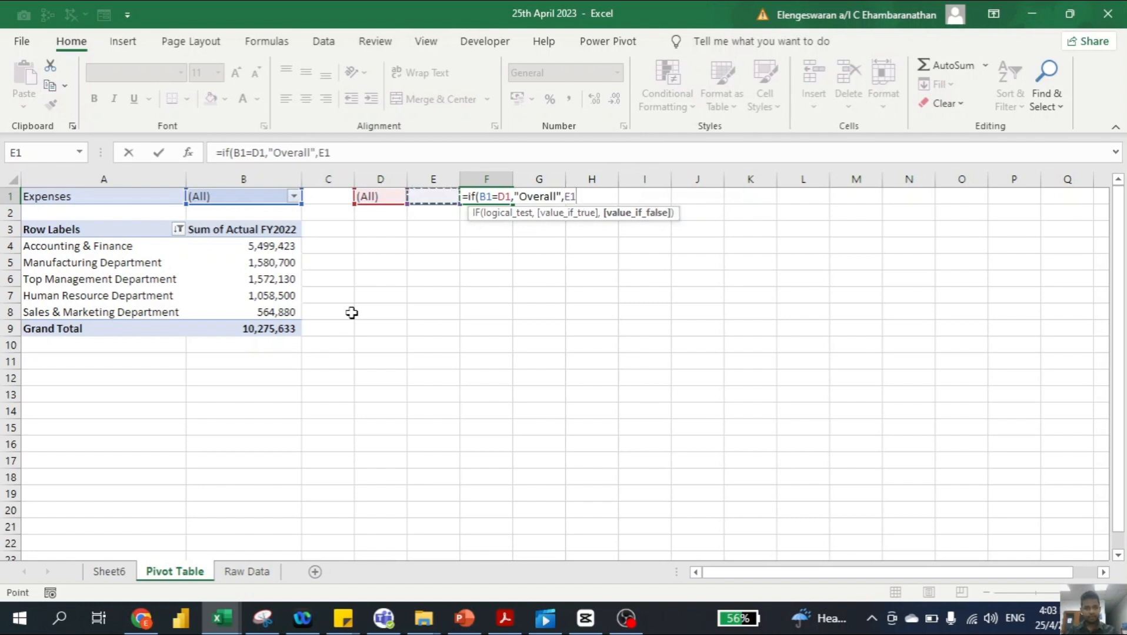
{"action": "key", "text": "Left"}
{"action": "key", "text": "Left"}
{"action": "key", "text": "Left"}
{"action": "type", "text": ")"}
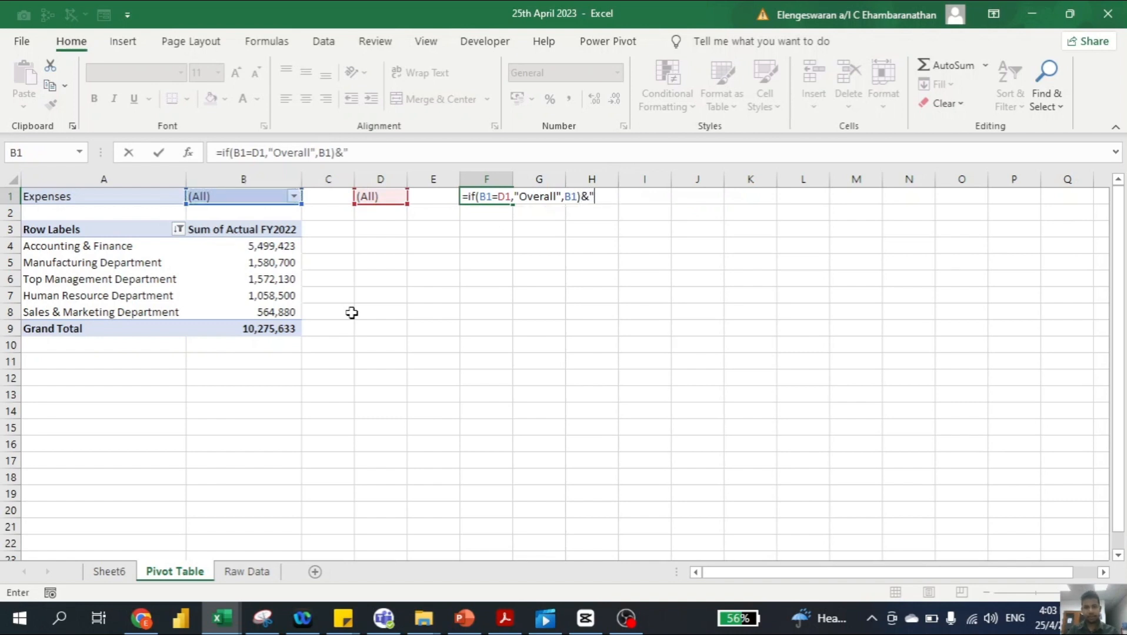
{"action": "type", "text": "&\" Expen"}
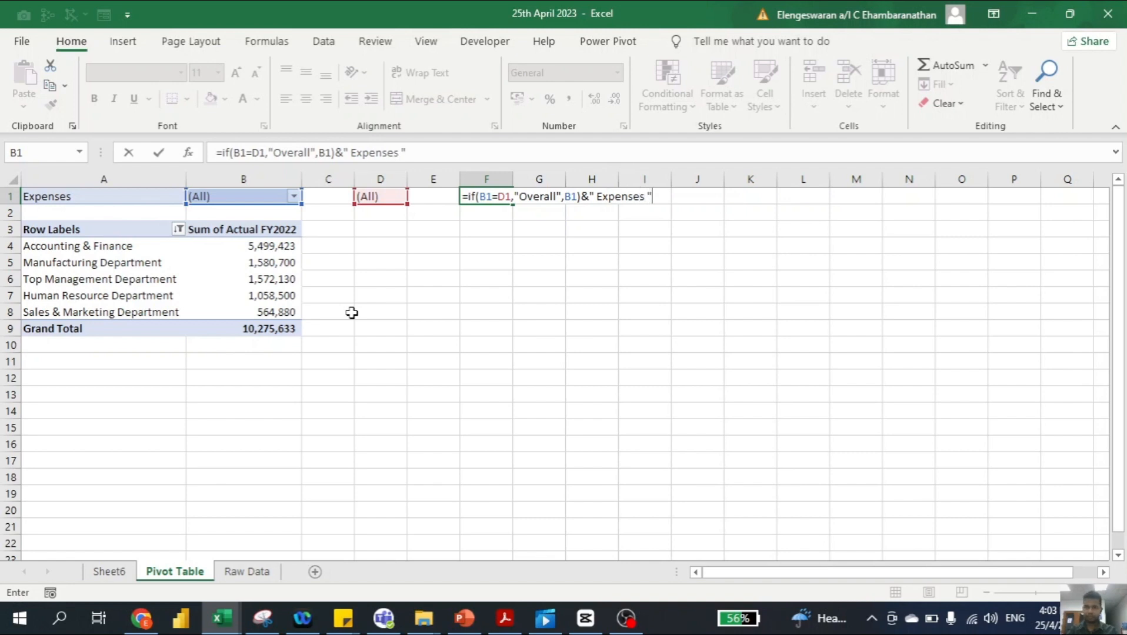
{"action": "type", "text": "ses \""}
{"action": "key", "text": "Return"}
{"action": "key", "text": "Up"}
- Link the PivotChart's title on Sheet6 to cell F1 of the Pivot Table sheet
{"action": "key", "text": "ctrl+Page_Up"}
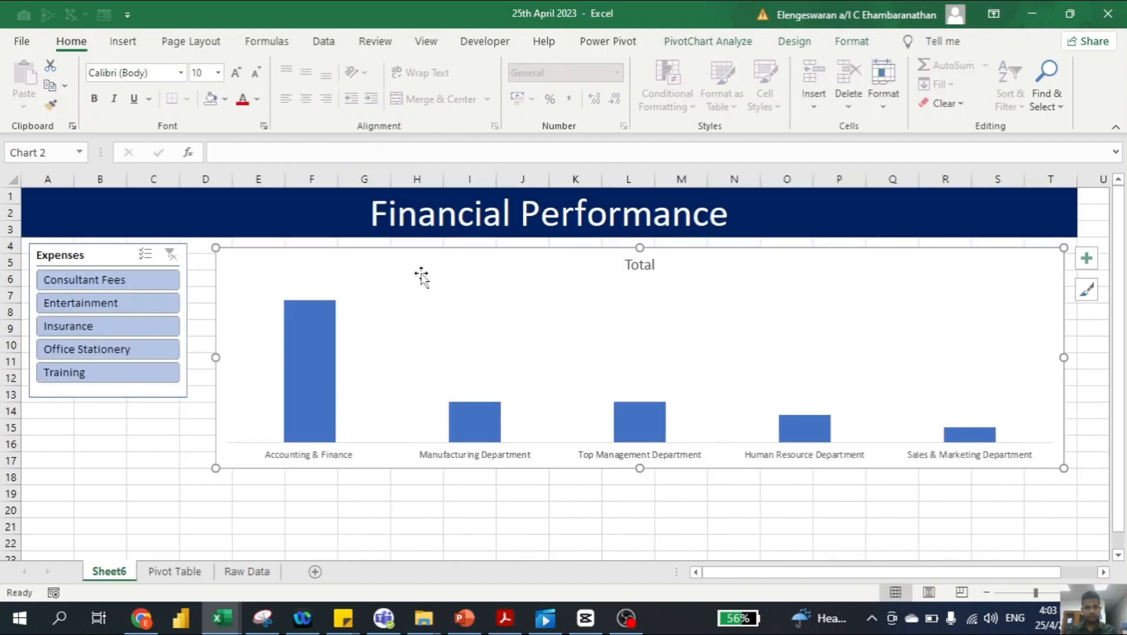
{"action": "left_click", "coordinate": [637, 266]}
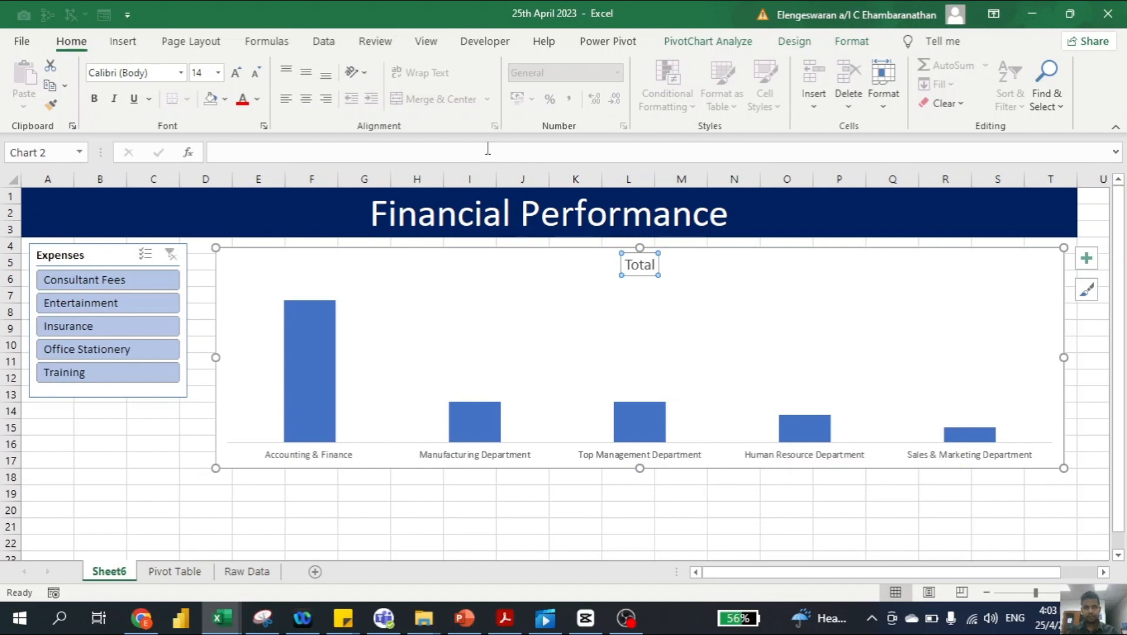
{"action": "left_click", "coordinate": [487, 149]}
{"action": "type", "text": "="}
{"action": "key", "text": "ctrl+Page_Down"}
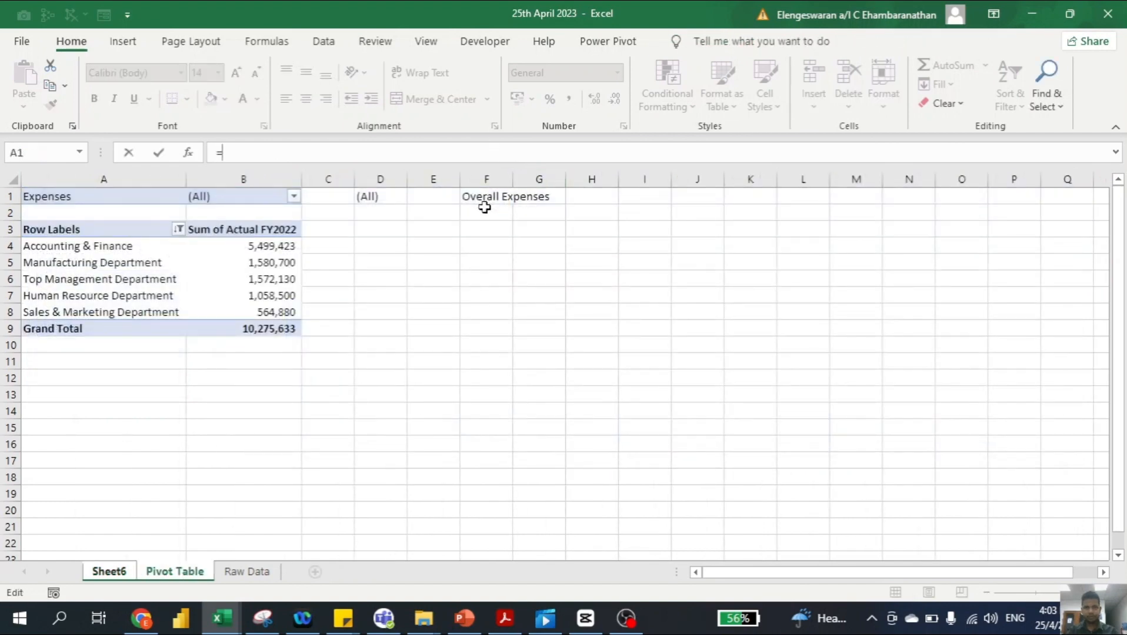
{"action": "left_click", "coordinate": [476, 196]}
{"action": "key", "text": "Return"}
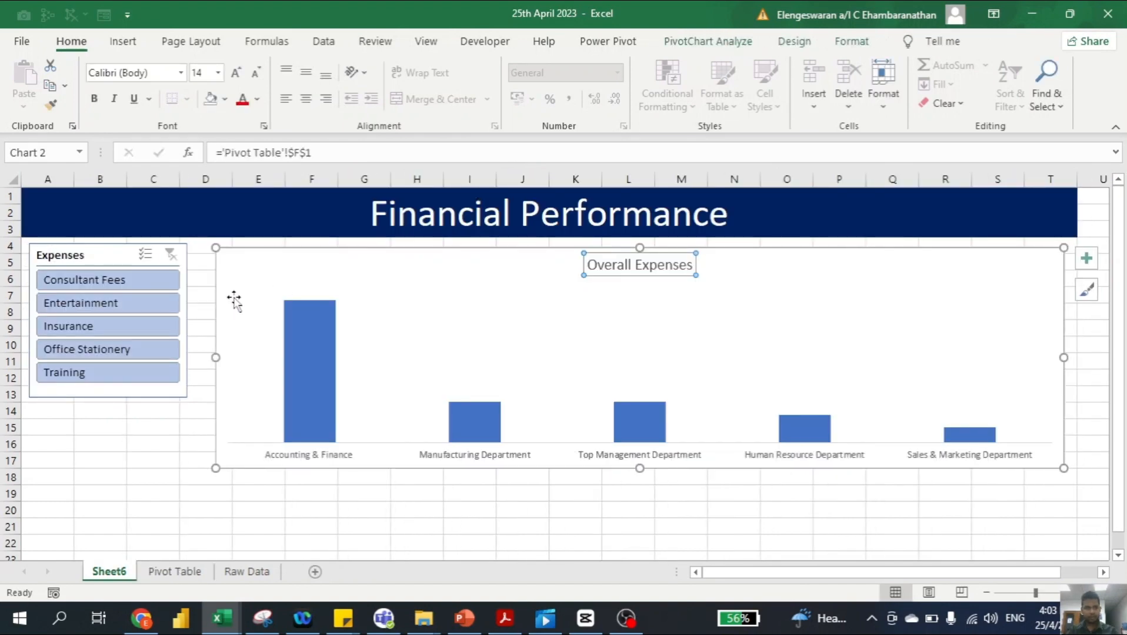
- Check the dynamic chart title by filtering the slicer to each of the five expense types in turn, and clear the filter
{"action": "left_click", "coordinate": [135, 284]}
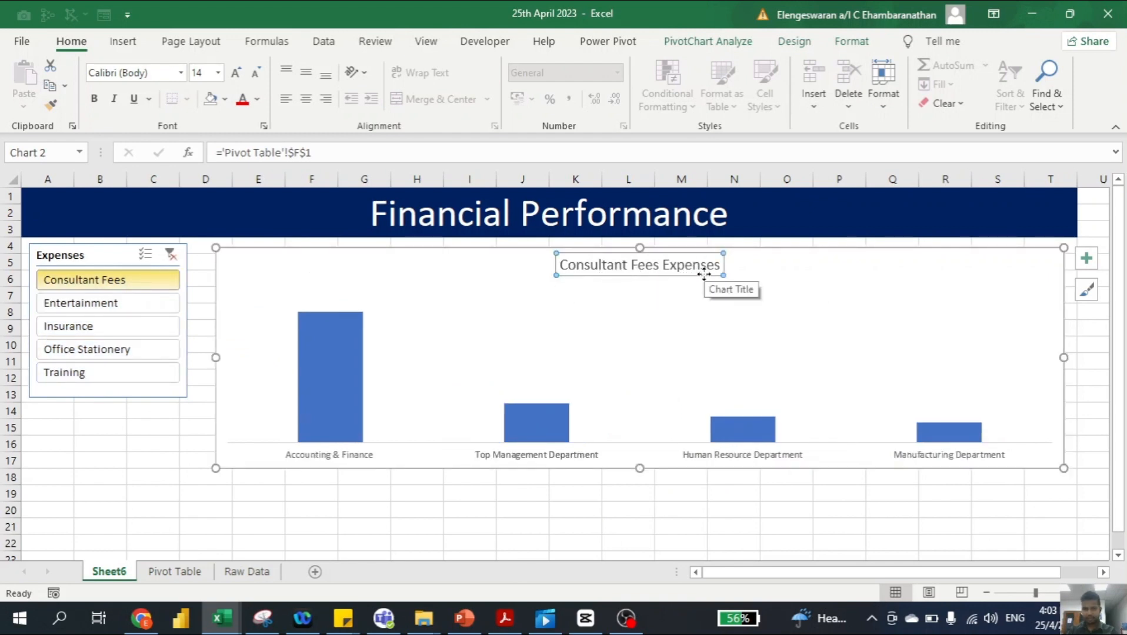
{"action": "left_click", "coordinate": [112, 304]}
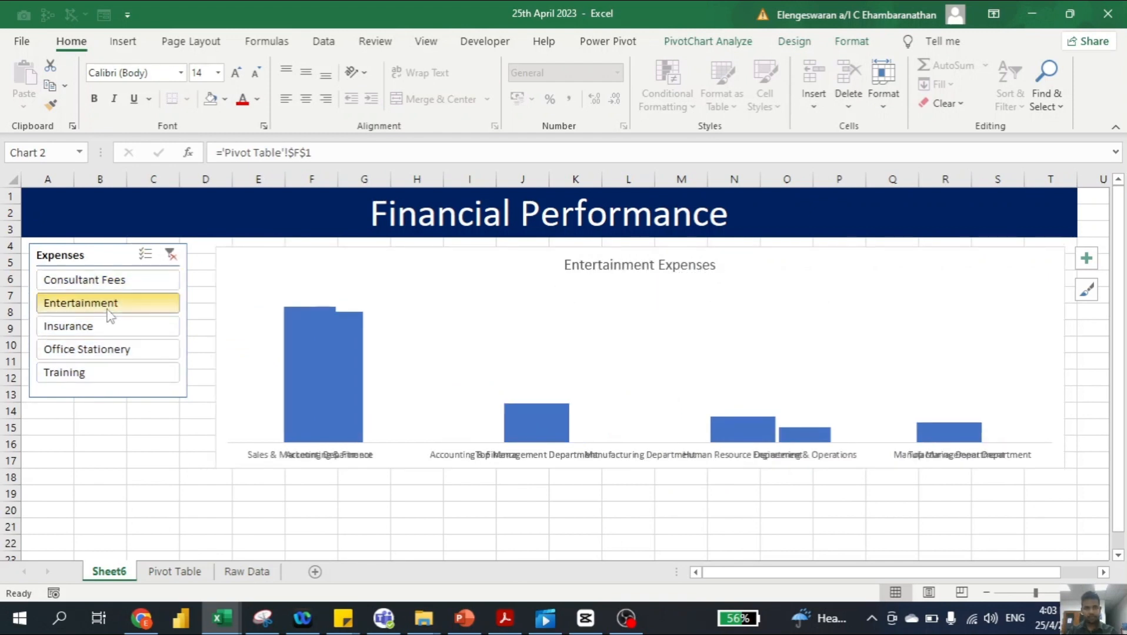
{"action": "left_click", "coordinate": [603, 266]}
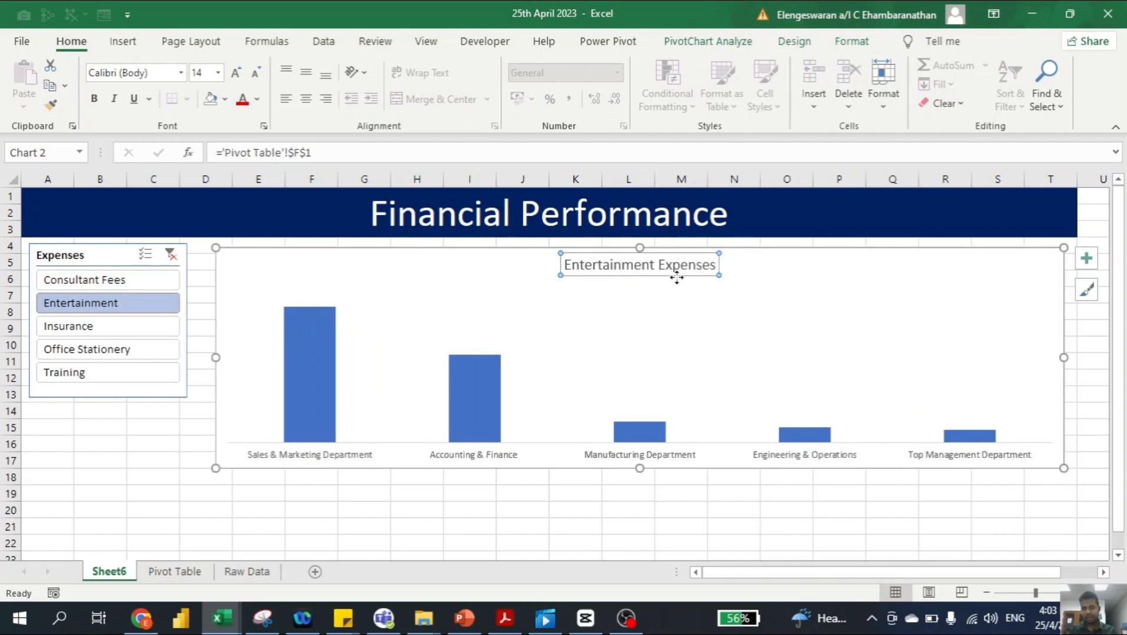
{"action": "left_click", "coordinate": [87, 328]}
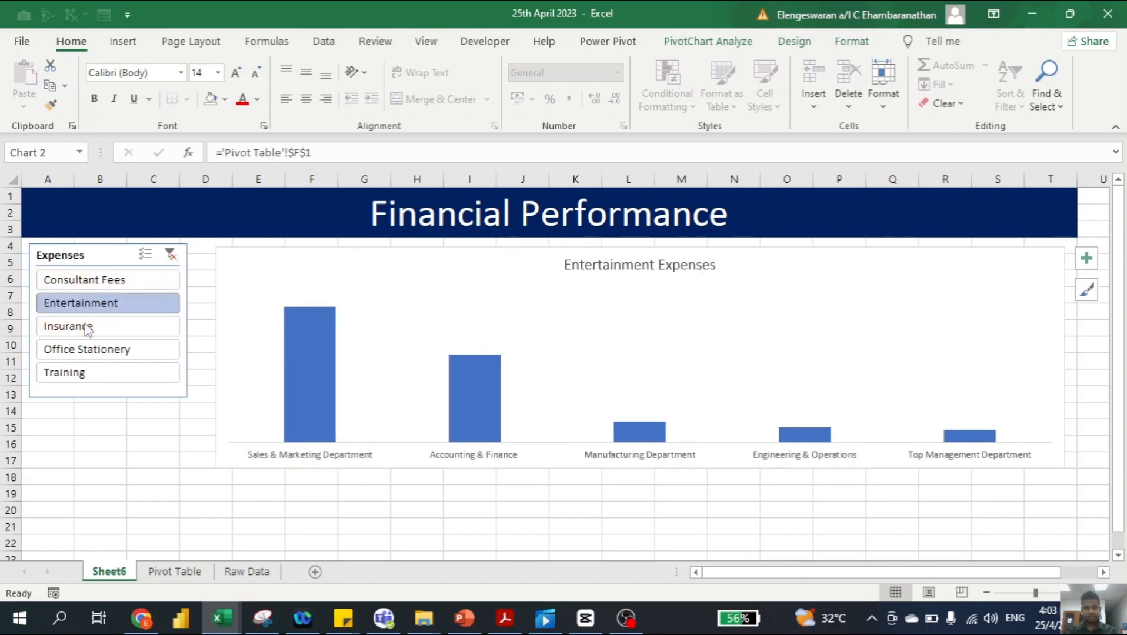
{"action": "left_click", "coordinate": [585, 268]}
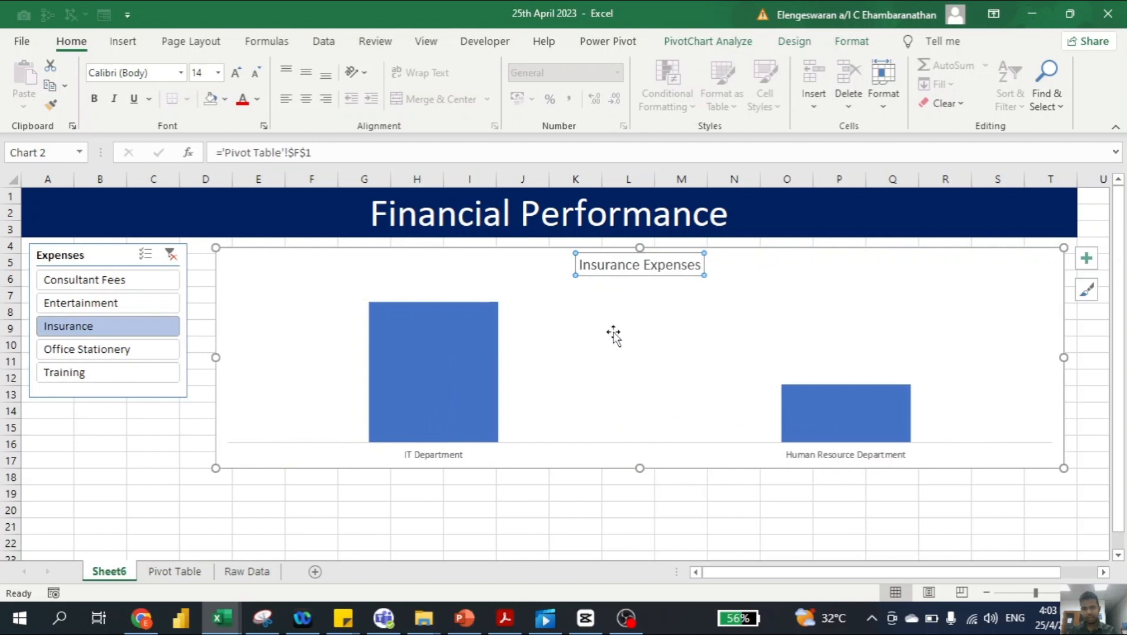
{"action": "left_click", "coordinate": [86, 353]}
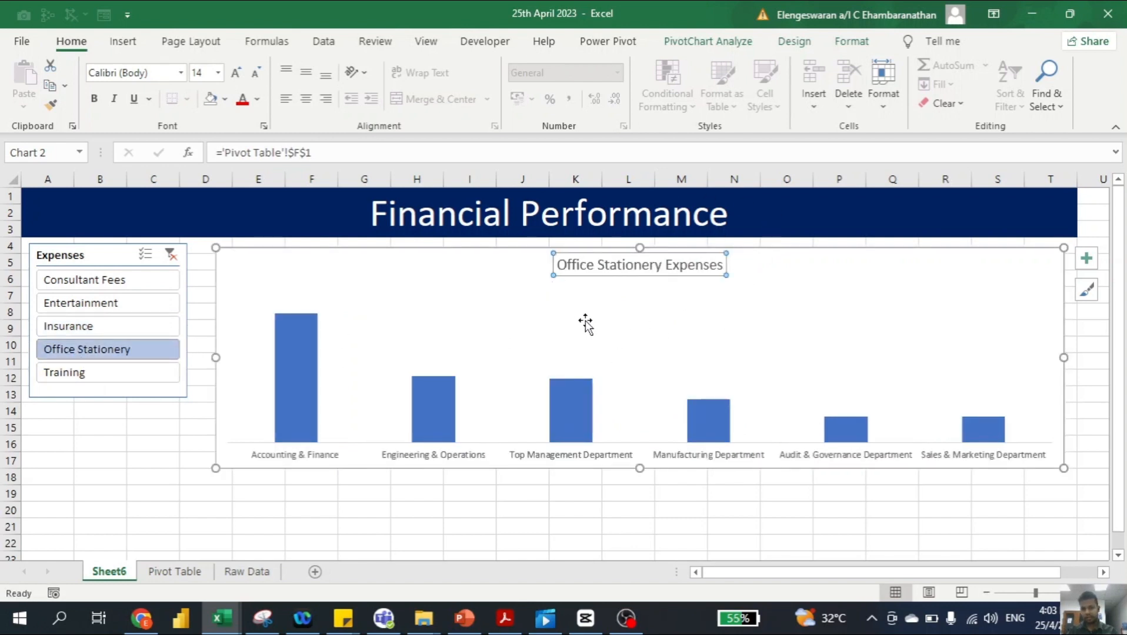
{"action": "left_click", "coordinate": [110, 379]}
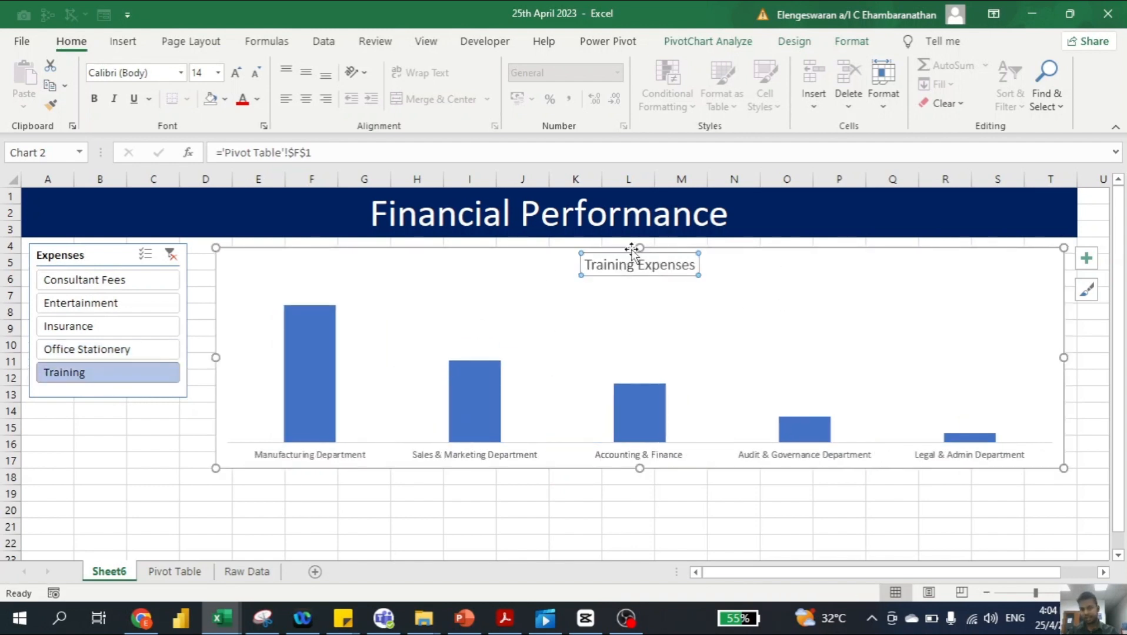
{"action": "left_click", "coordinate": [170, 256]}
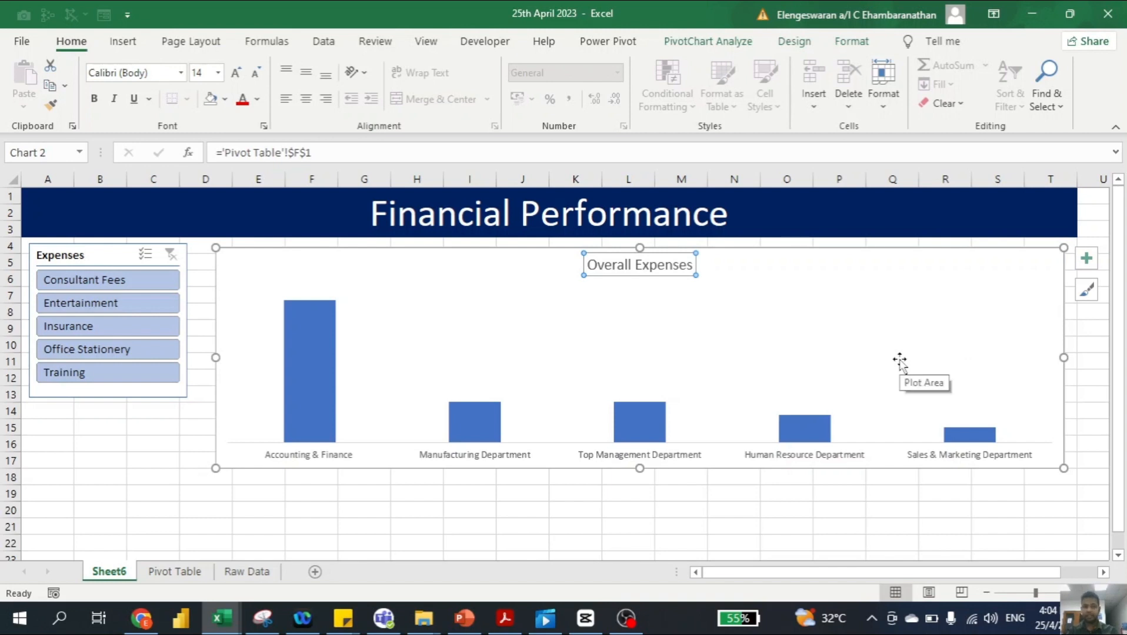
- Enter 100,000 in cell D3 of the Pivot Table sheet and apply the comma number style
{"action": "left_click", "coordinate": [177, 571]}
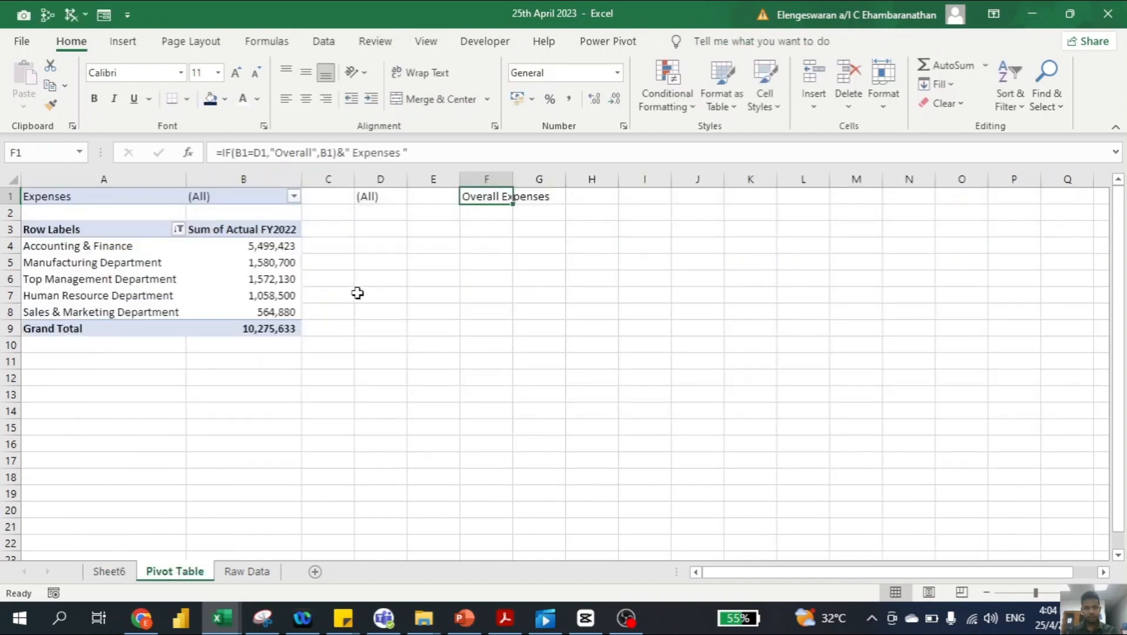
{"action": "left_click", "coordinate": [397, 241]}
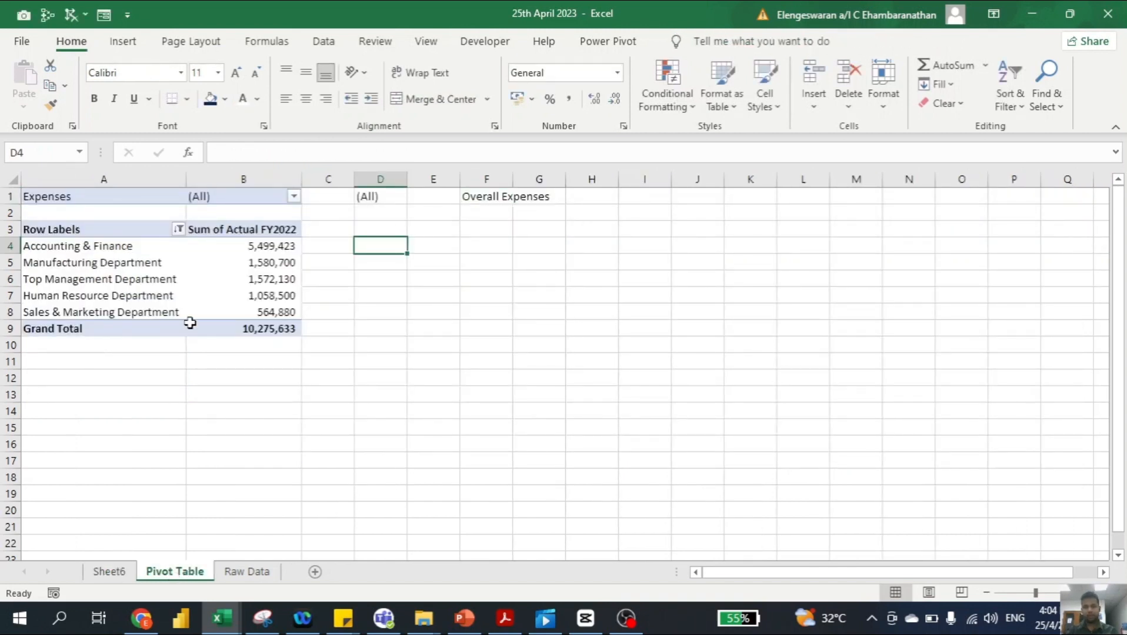
{"action": "key", "text": "Up"}
{"action": "key", "text": "Up"}
{"action": "key", "text": "Down"}
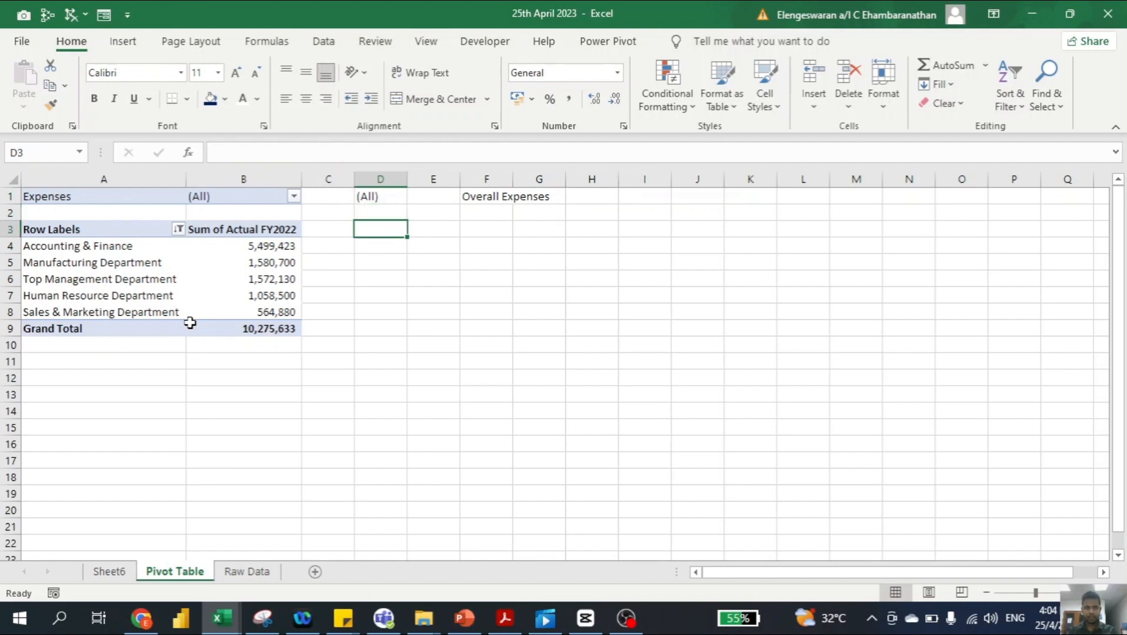
{"action": "type", "text": "10"}
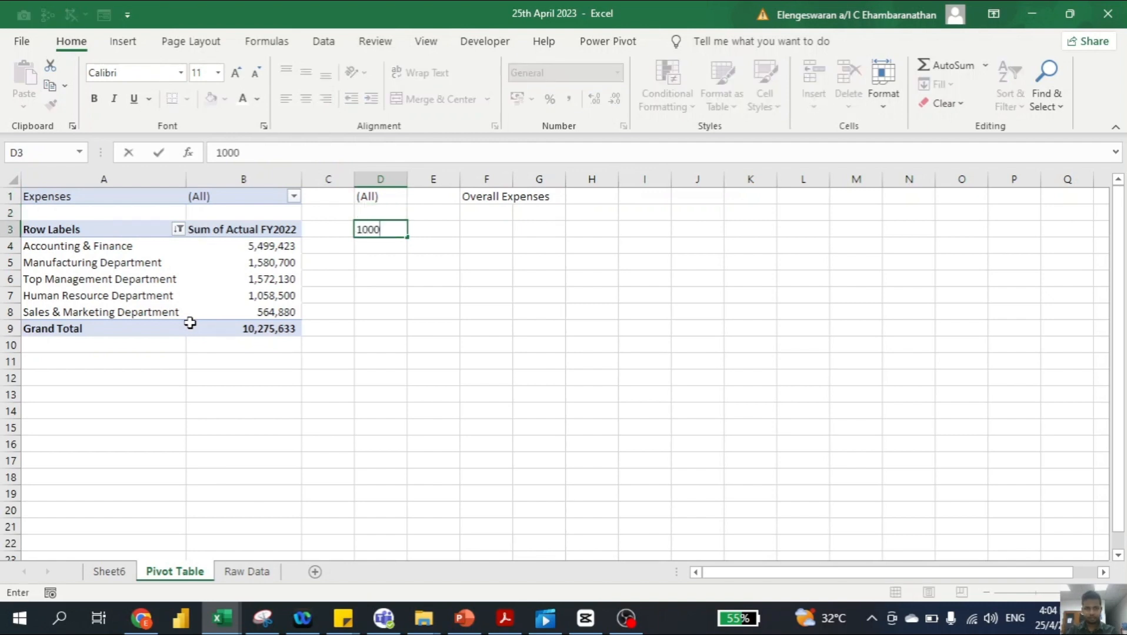
{"action": "type", "text": "0,000"}
{"action": "key", "text": "Return"}
{"action": "key", "text": "Up"}
{"action": "key", "text": "alt+h"}
{"action": "key", "text": "k"}
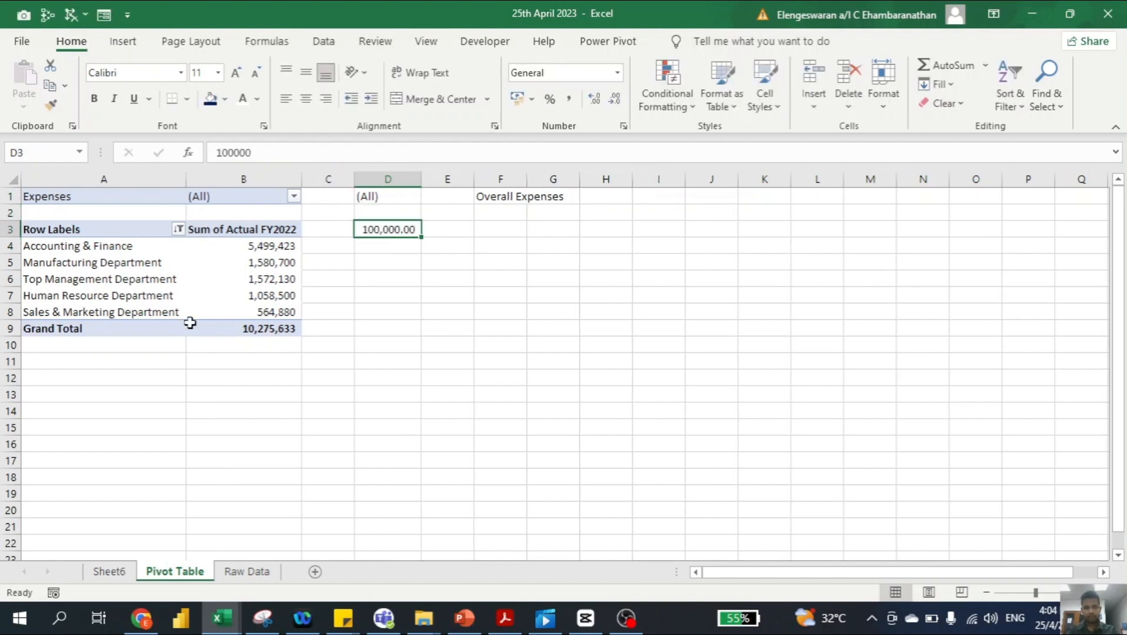
- Change the value in D3 to 1,000,000 and move it up to cell D2
{"action": "key", "text": "Down"}
{"action": "key", "text": "Up"}
{"action": "type", "text": "1000000"}
{"action": "key", "text": "Return"}
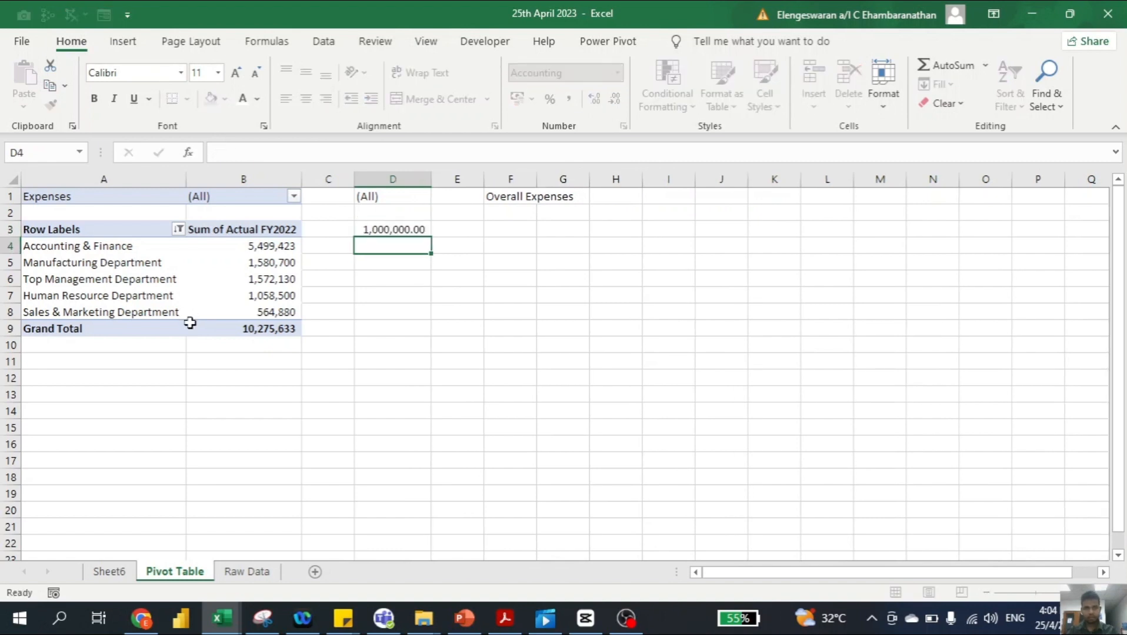
{"action": "key", "text": "Up"}
{"action": "key", "text": "ctrl+x"}
{"action": "key", "text": "Up"}
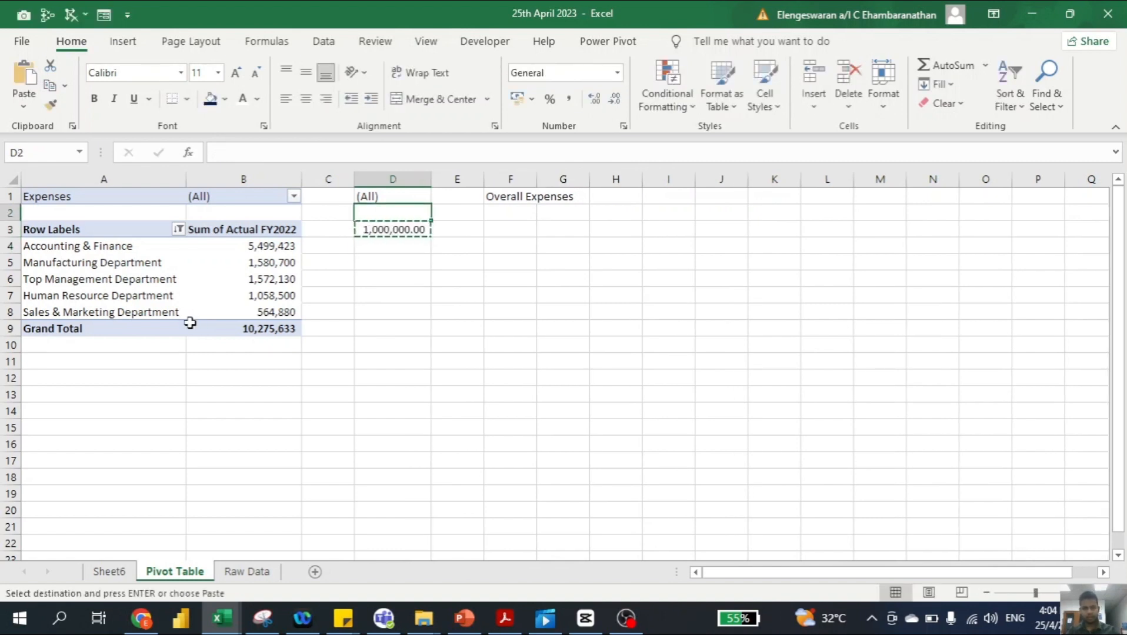
{"action": "key", "text": "Return"}
- Enter the formula =B4/$D$2 in cell D4 to express Accounting & Finance's expenses in millions
{"action": "key", "text": "Down"}
{"action": "key", "text": "Down"}
{"action": "type", "text": "="}
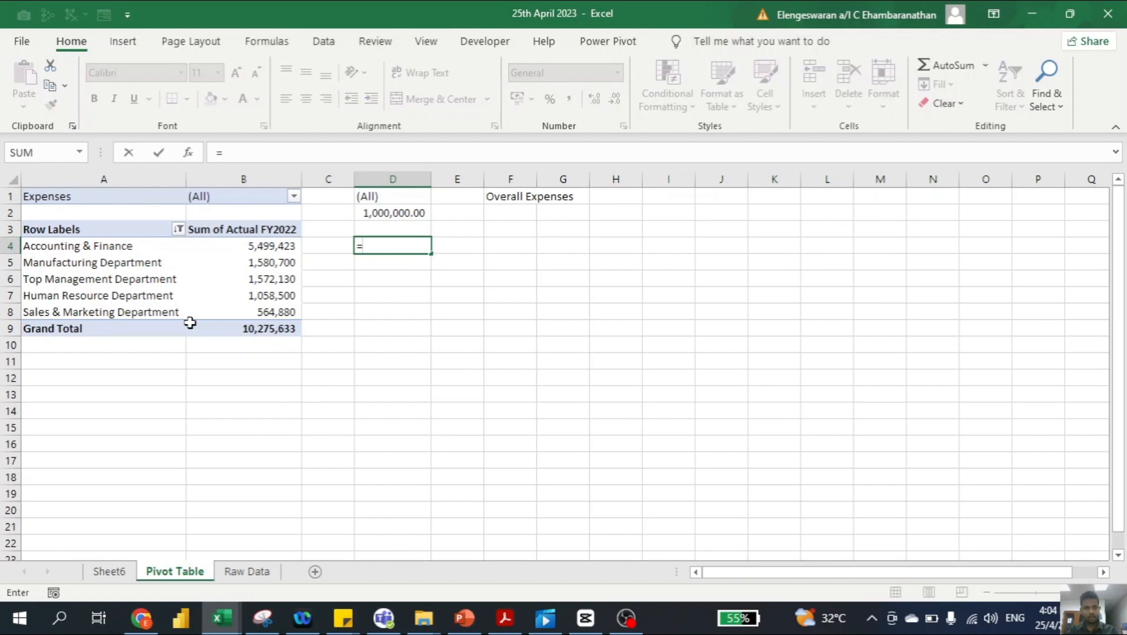
{"action": "type", "text": "b4/d2"}
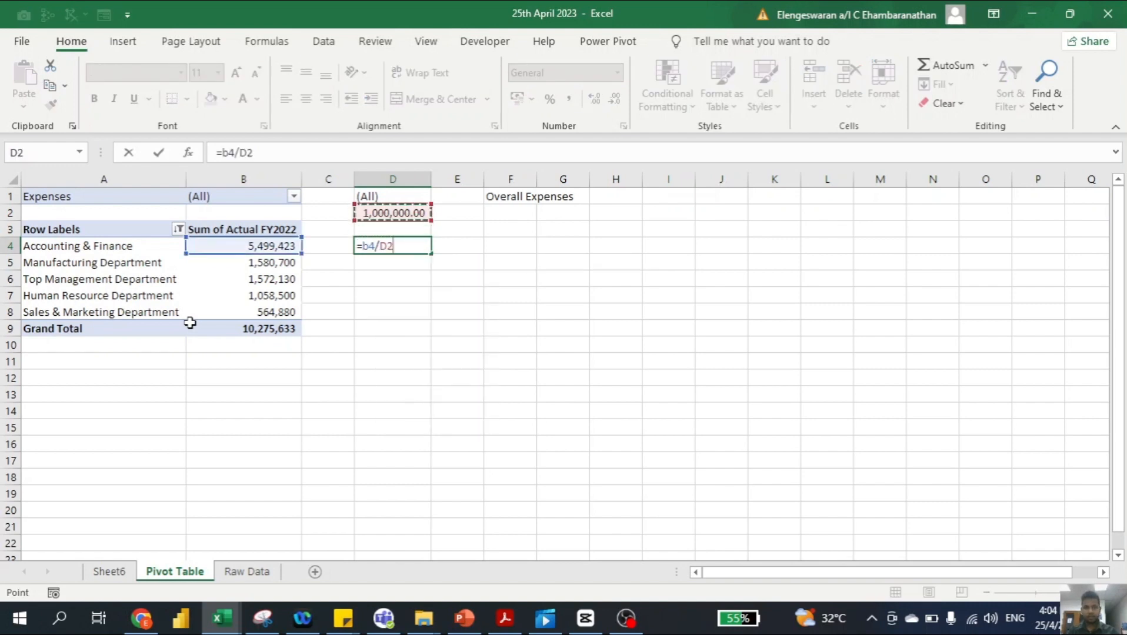
{"action": "key", "text": "F4"}
{"action": "key", "text": "ctrl+Return"}
- Fill the millions formula from D4 down to D8 and apply the comma number style to the range
{"action": "key", "text": "shift+Down"}
{"action": "key", "text": "shift+Down"}
{"action": "key", "text": "shift+Down"}
{"action": "key", "text": "shift+Down"}
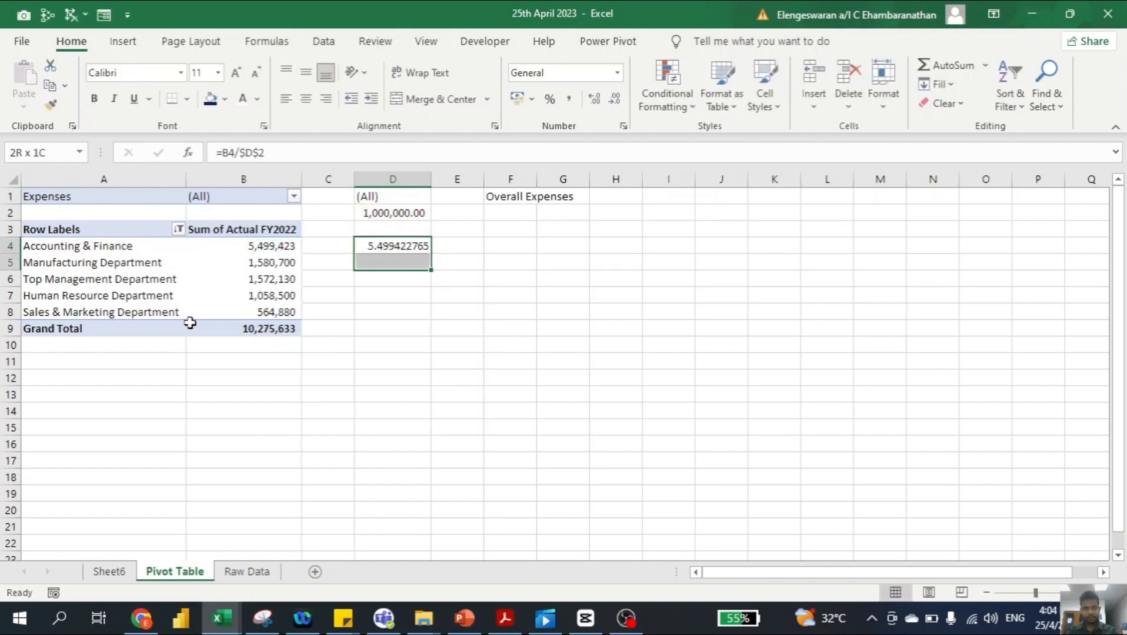
{"action": "key", "text": "ctrl+d"}
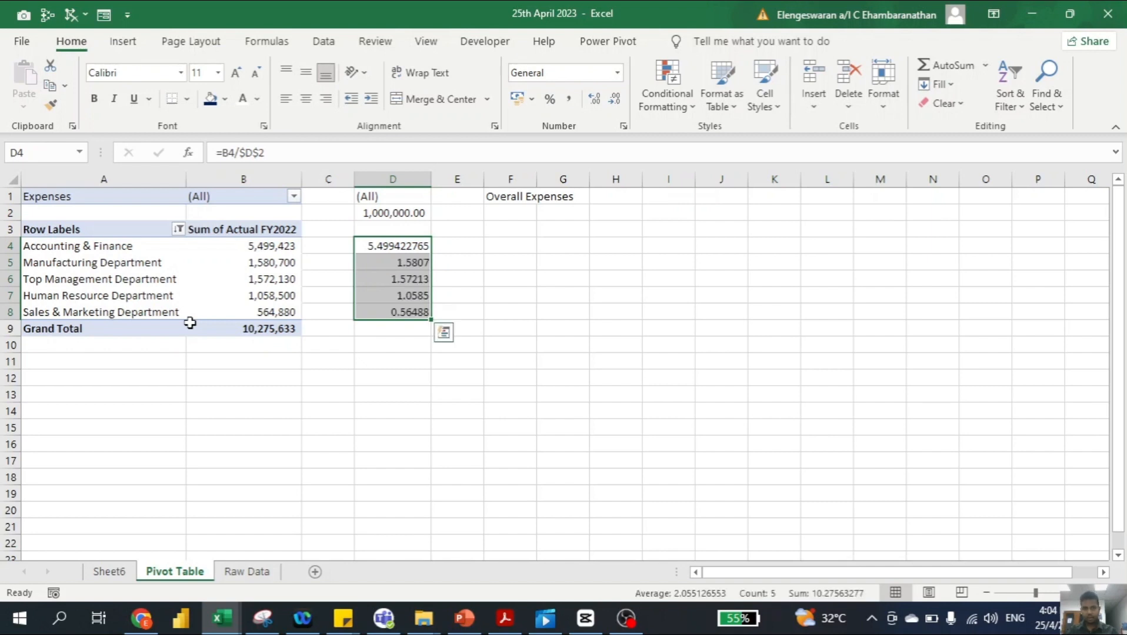
{"action": "key", "text": "h"}
{"action": "key", "text": "k"}
{"action": "key", "text": "Right"}
{"action": "key", "text": "Left"}
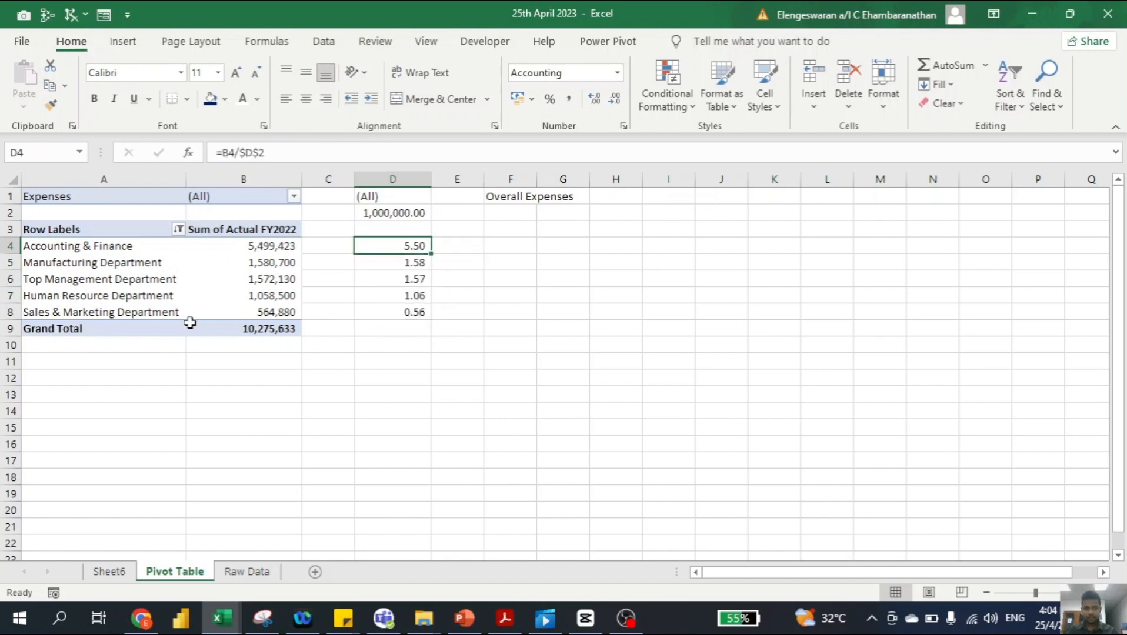
- Add data labels to the bars of the PivotChart on Sheet6 and open their formatting options
{"action": "left_click", "coordinate": [112, 573]}
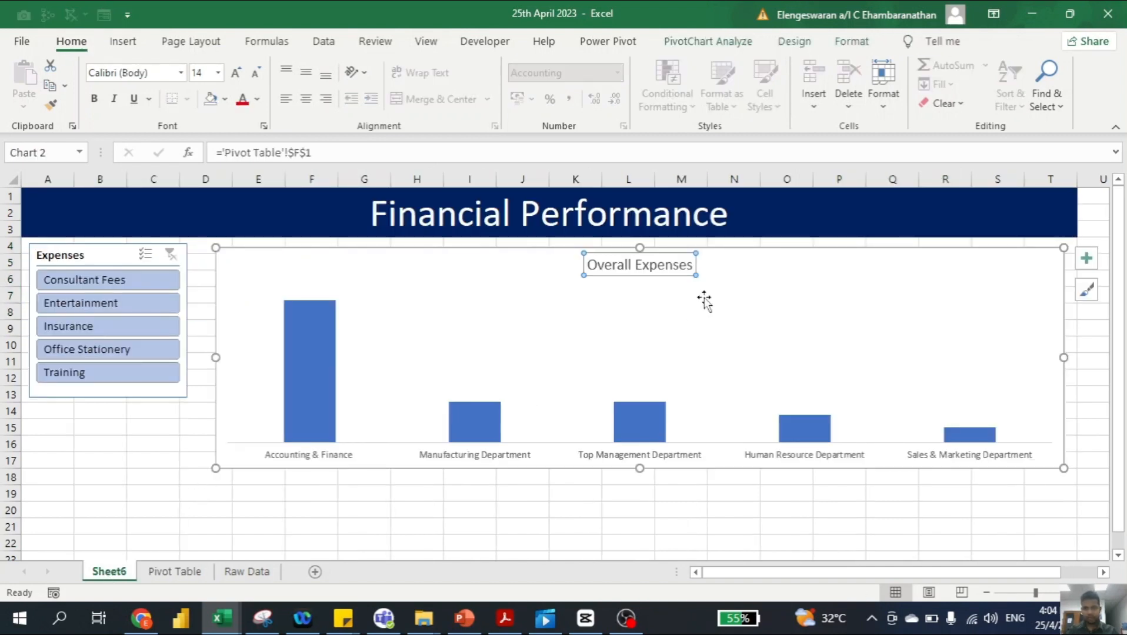
{"action": "left_click", "coordinate": [1061, 259]}
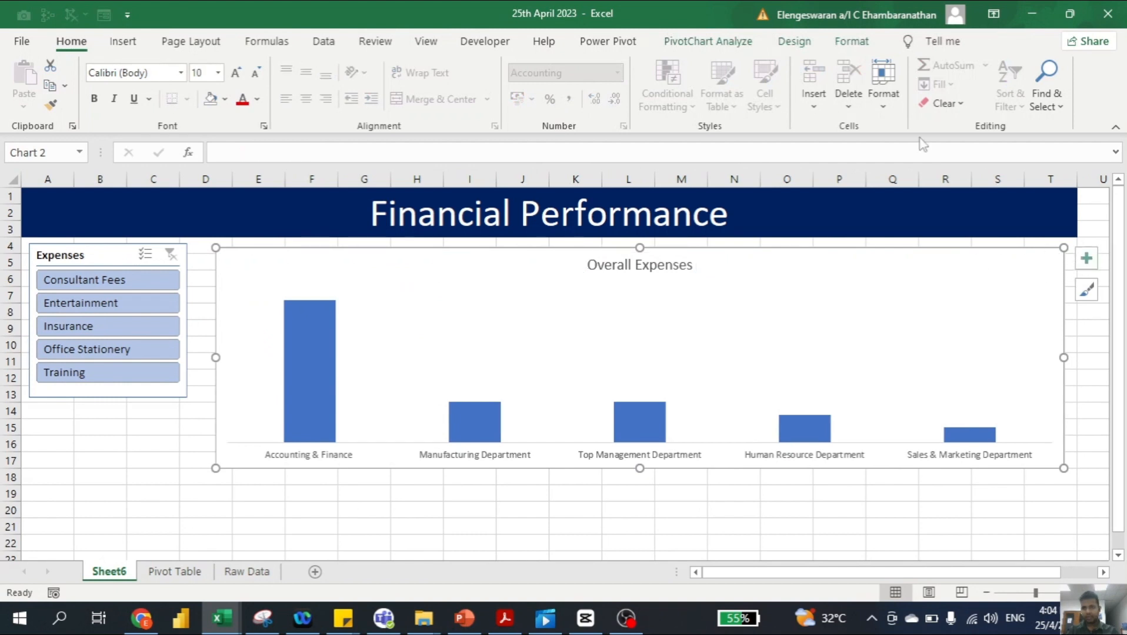
{"action": "left_click", "coordinate": [795, 42]}
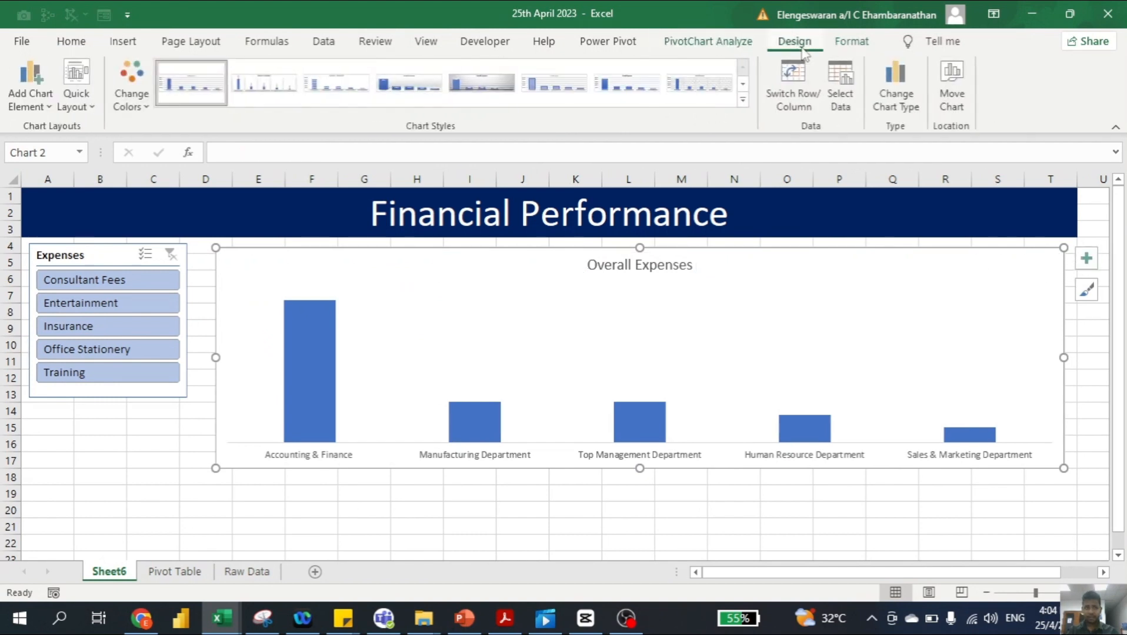
{"action": "left_click", "coordinate": [29, 106]}
{"action": "mouse_move", "coordinate": [47, 193]}
{"action": "left_click", "coordinate": [271, 434]}
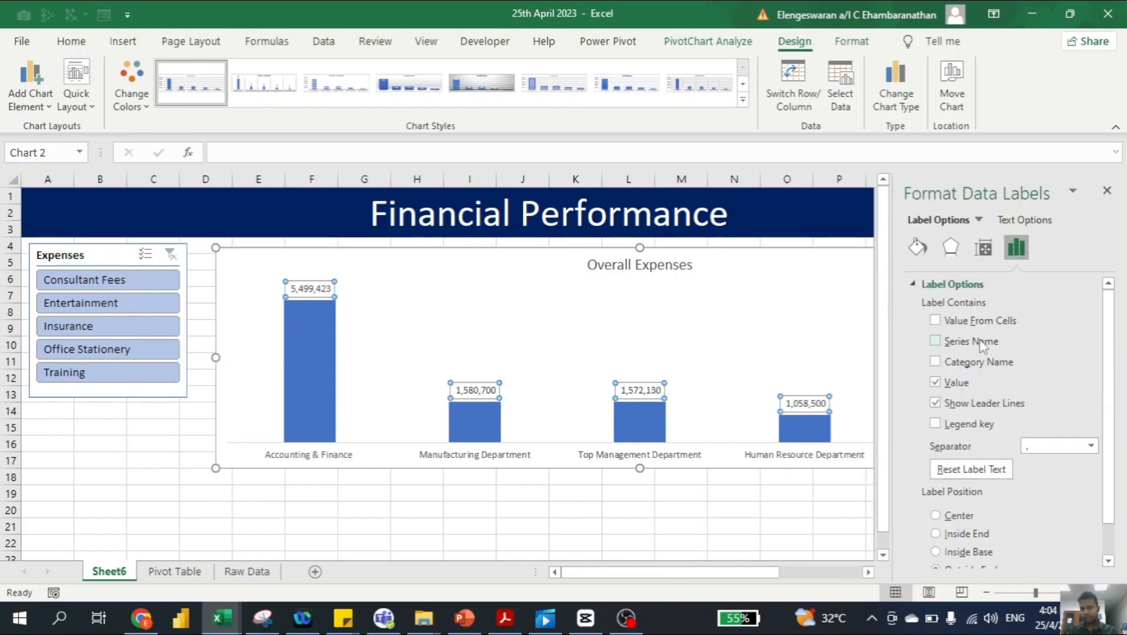
- Have the data labels show cells D4:D8 of the Pivot Table sheet instead of the series values, and close the formatting options
{"action": "left_click", "coordinate": [937, 323]}
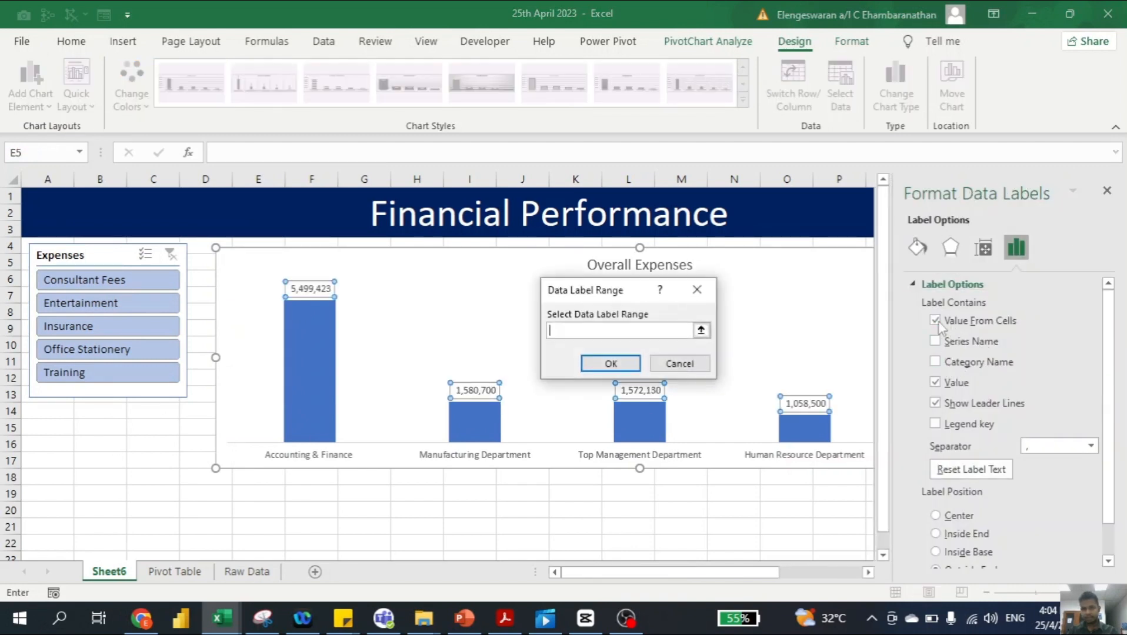
{"action": "left_click", "coordinate": [163, 574]}
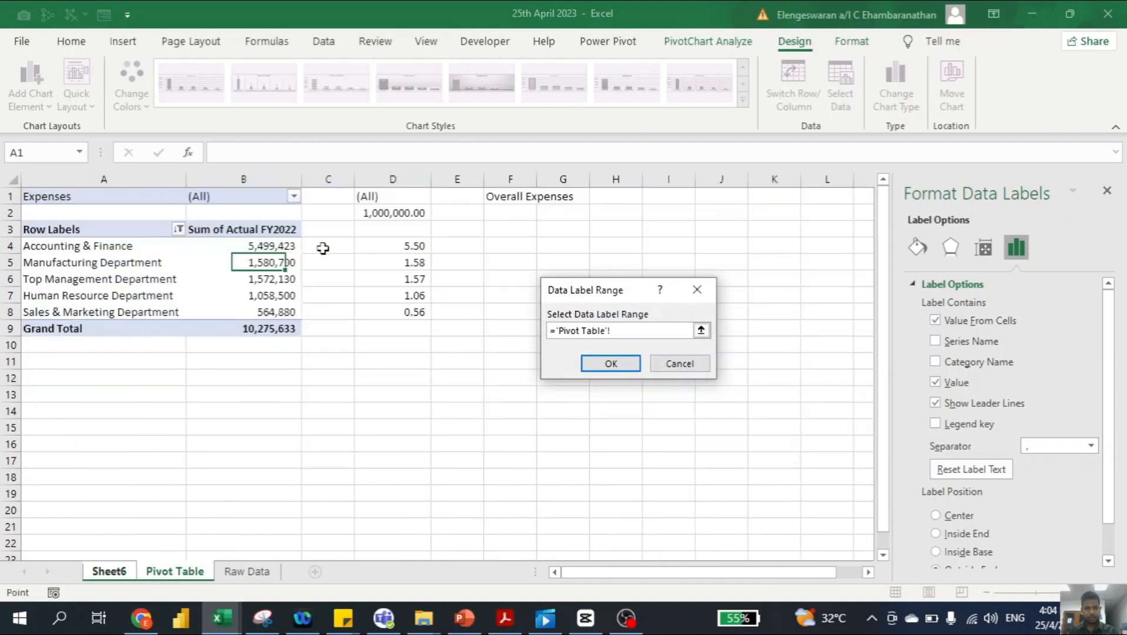
{"action": "left_click_drag", "start_coordinate": [414, 243], "coordinate": [415, 312]}
{"action": "left_click", "coordinate": [622, 366]}
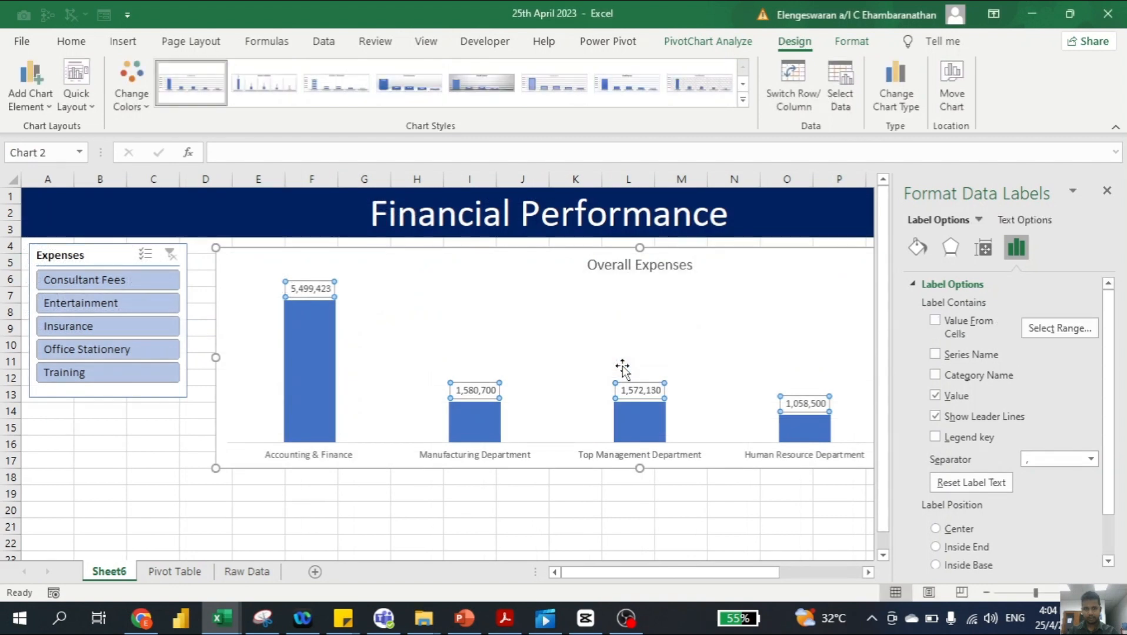
{"action": "left_click", "coordinate": [936, 321]}
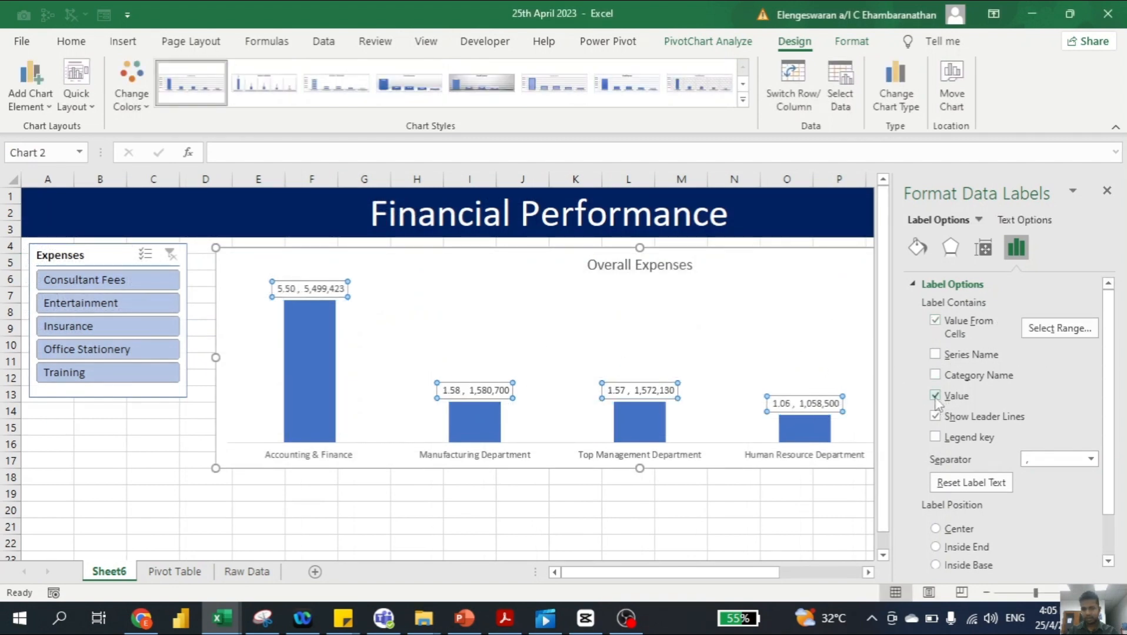
{"action": "left_click", "coordinate": [1107, 191]}
- Check the labels in millions by filtering the slicer to Entertainment and to Consultant Fees
{"action": "left_click", "coordinate": [131, 310]}
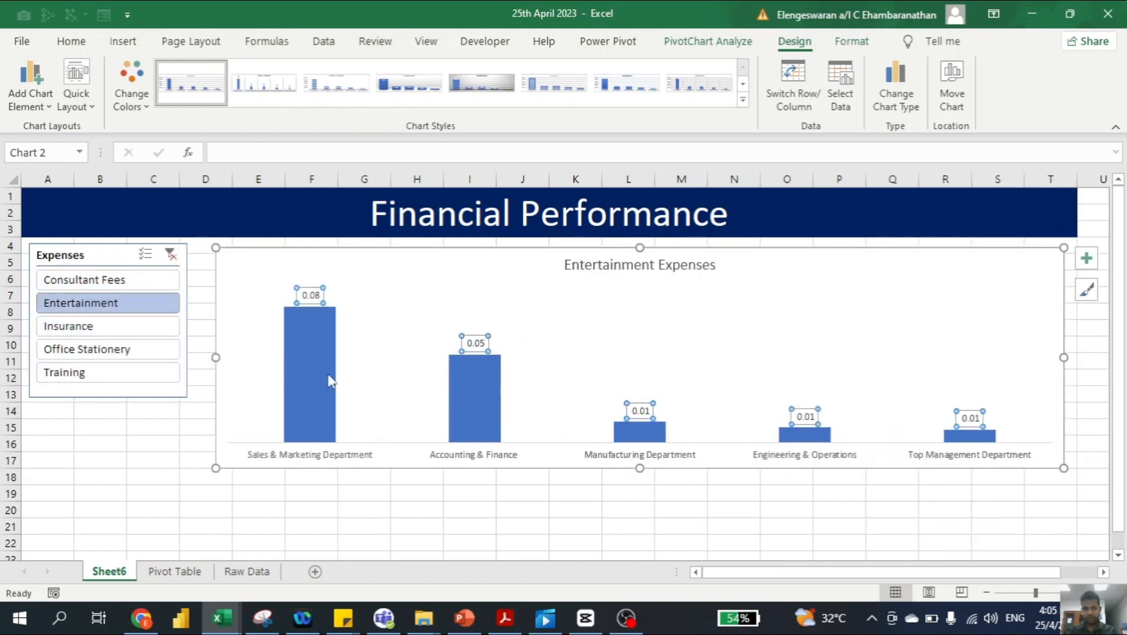
{"action": "left_click", "coordinate": [101, 281]}
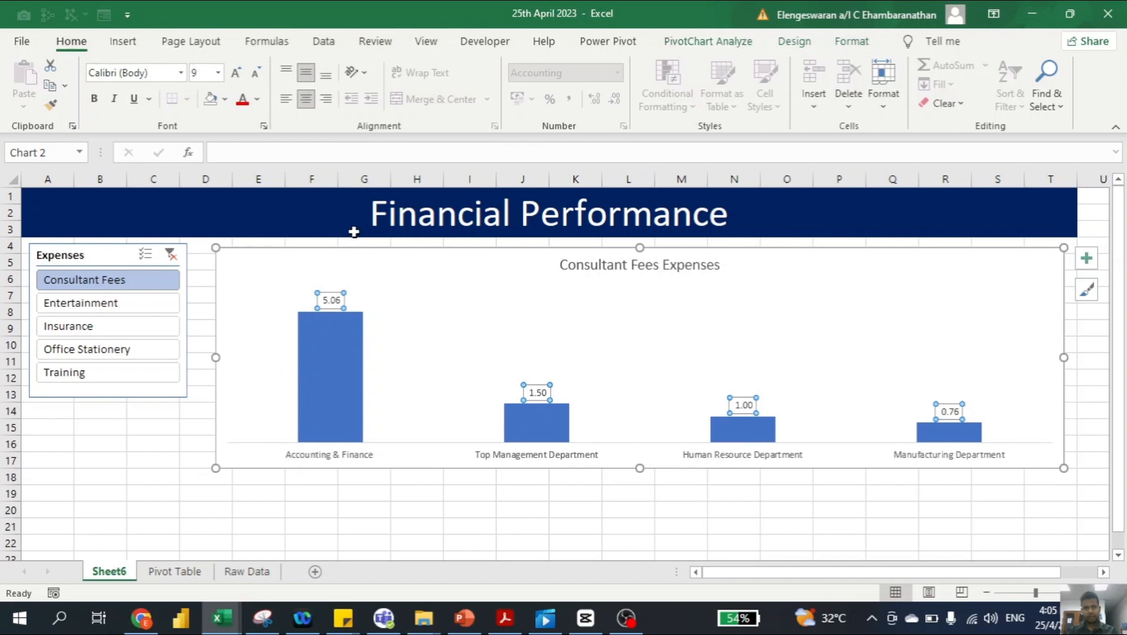
- Draw a rectangle in the chart's upper-left corner with the text RM million, and narrow it to about 2.36 cm wide
{"action": "left_click", "coordinate": [311, 256]}
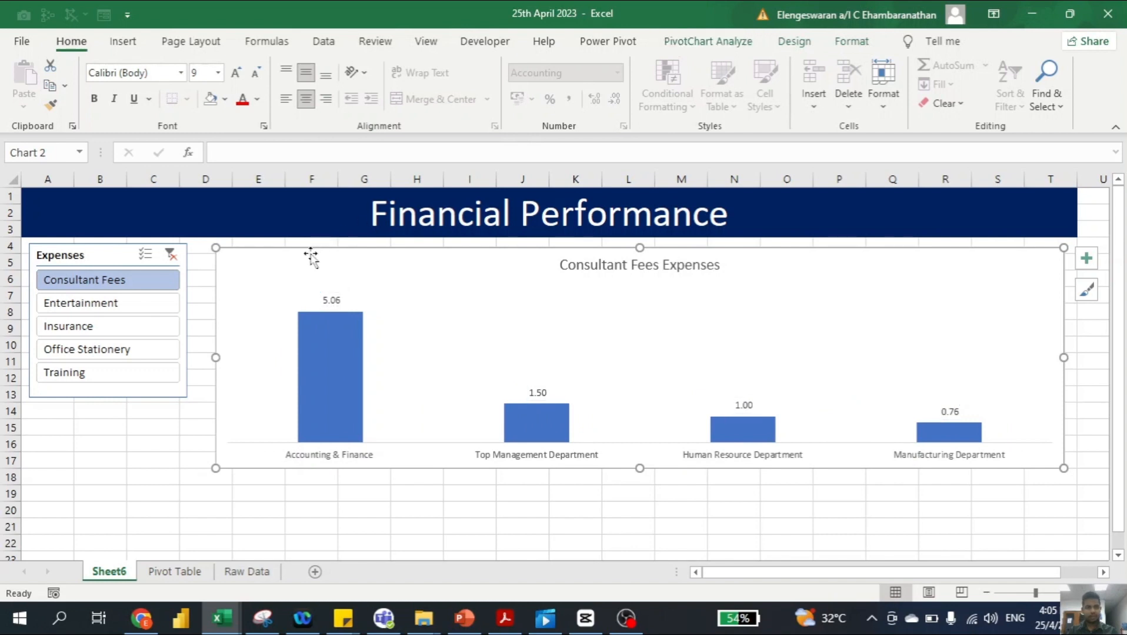
{"action": "left_click", "coordinate": [120, 44]}
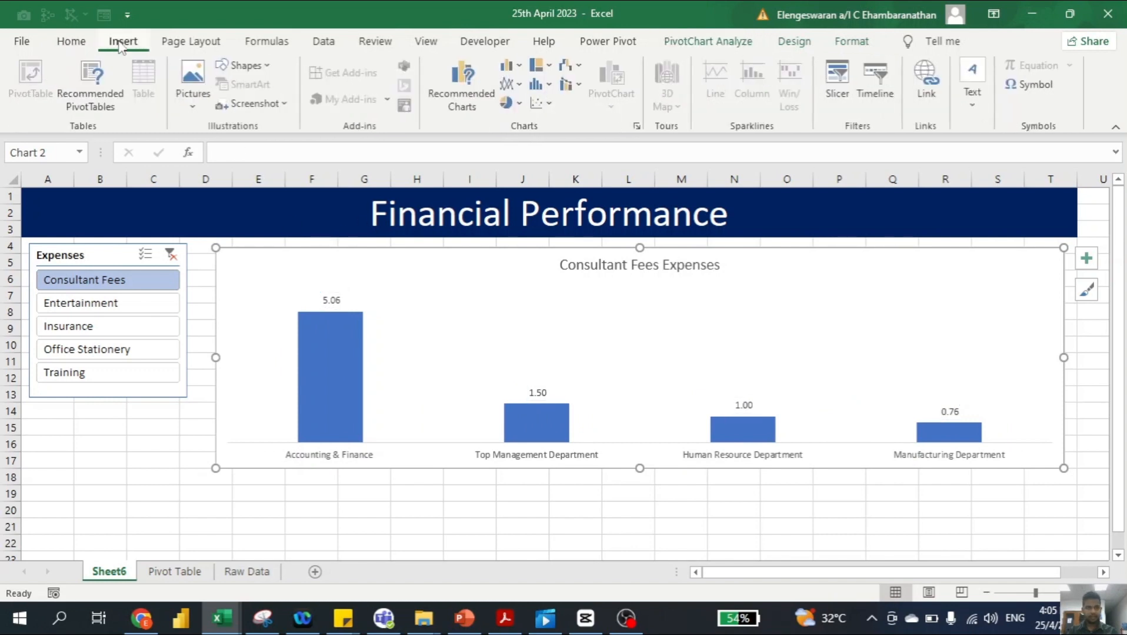
{"action": "left_click", "coordinate": [254, 70]}
{"action": "left_click", "coordinate": [271, 107]}
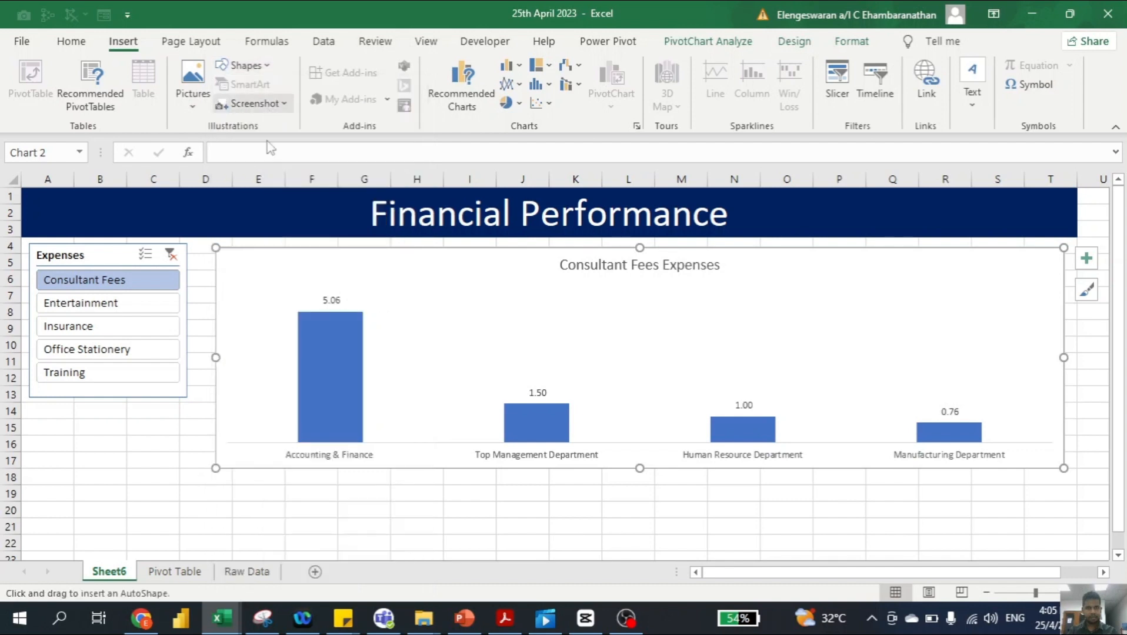
{"action": "left_click_drag", "start_coordinate": [224, 265], "coordinate": [335, 287]}
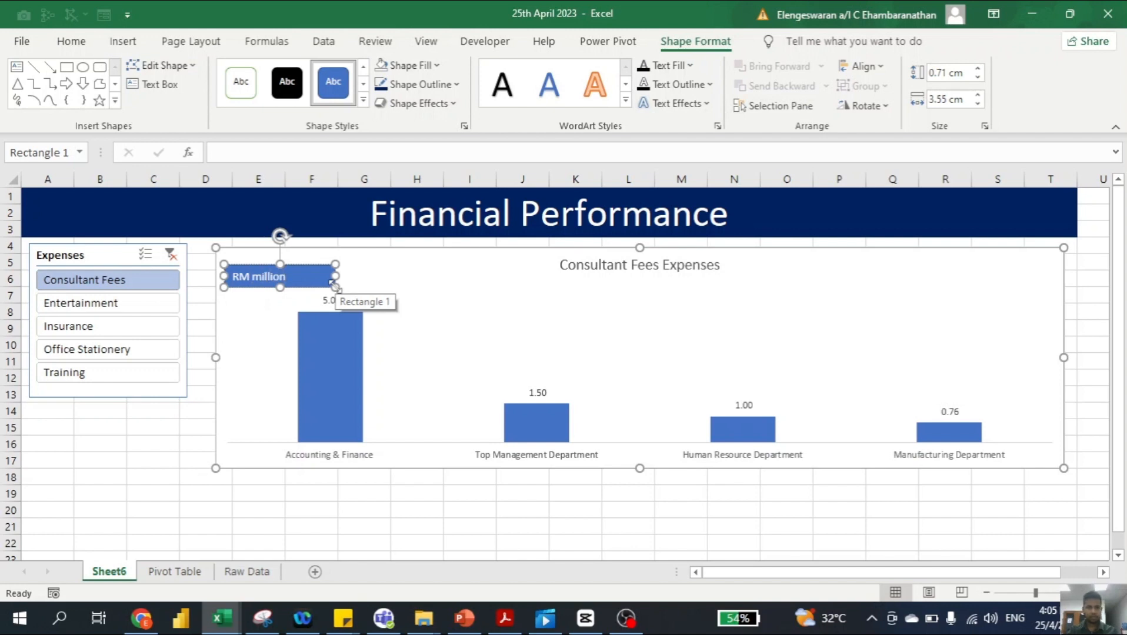
{"action": "left_click_drag", "start_coordinate": [335, 287], "coordinate": [302, 279]}
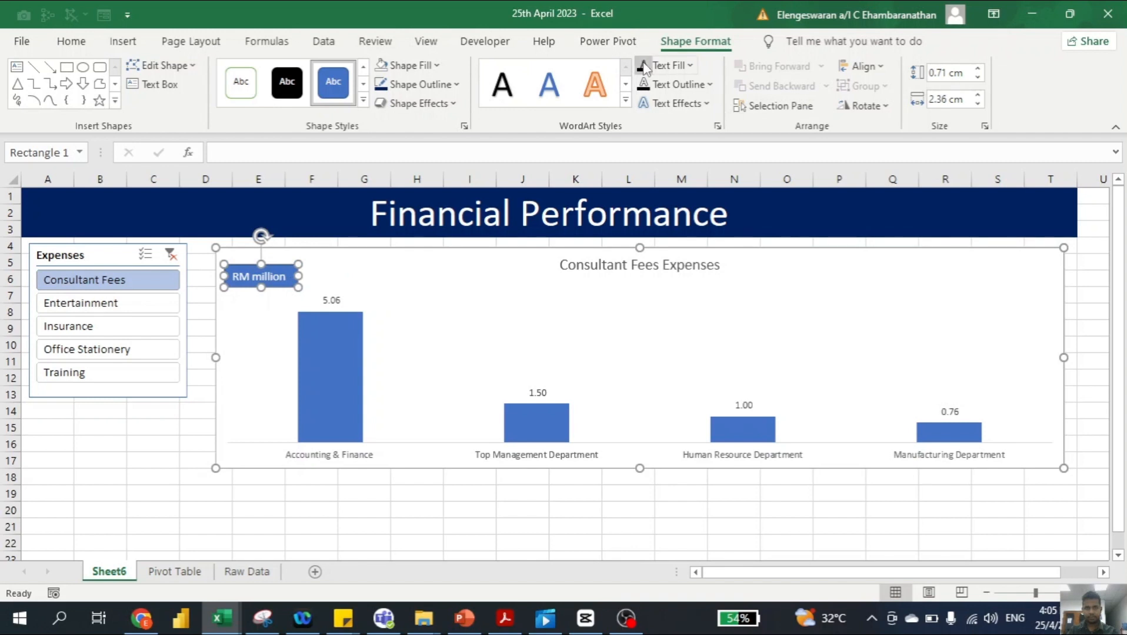
- Format the RM million label with bold black text, and remove its blue fill and its outline
{"action": "left_click", "coordinate": [643, 65]}
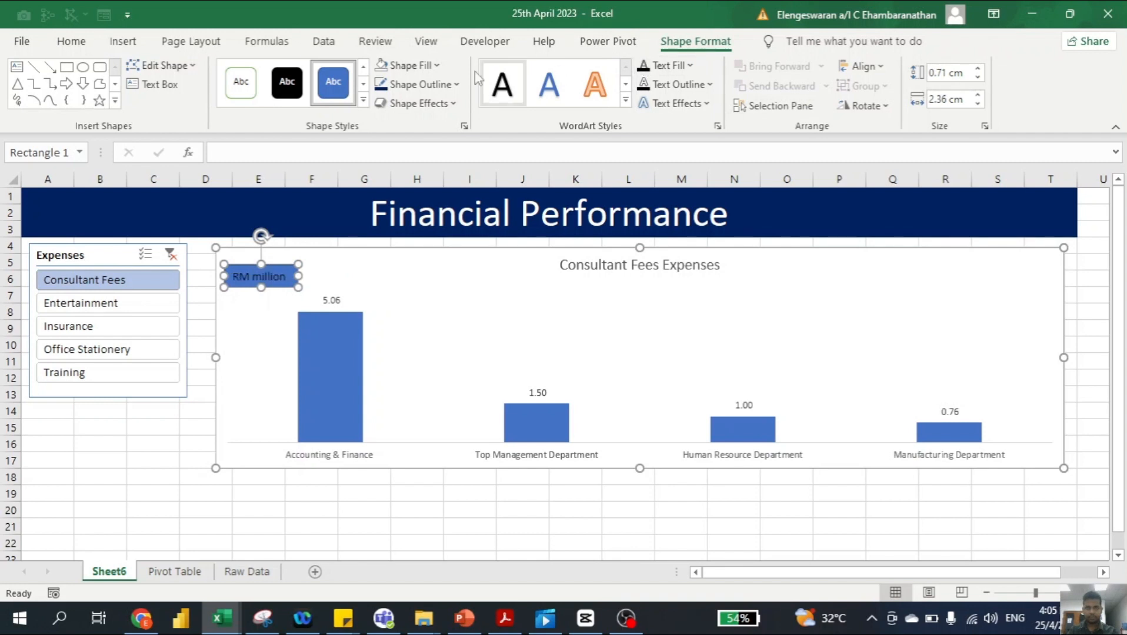
{"action": "left_click", "coordinate": [423, 84]}
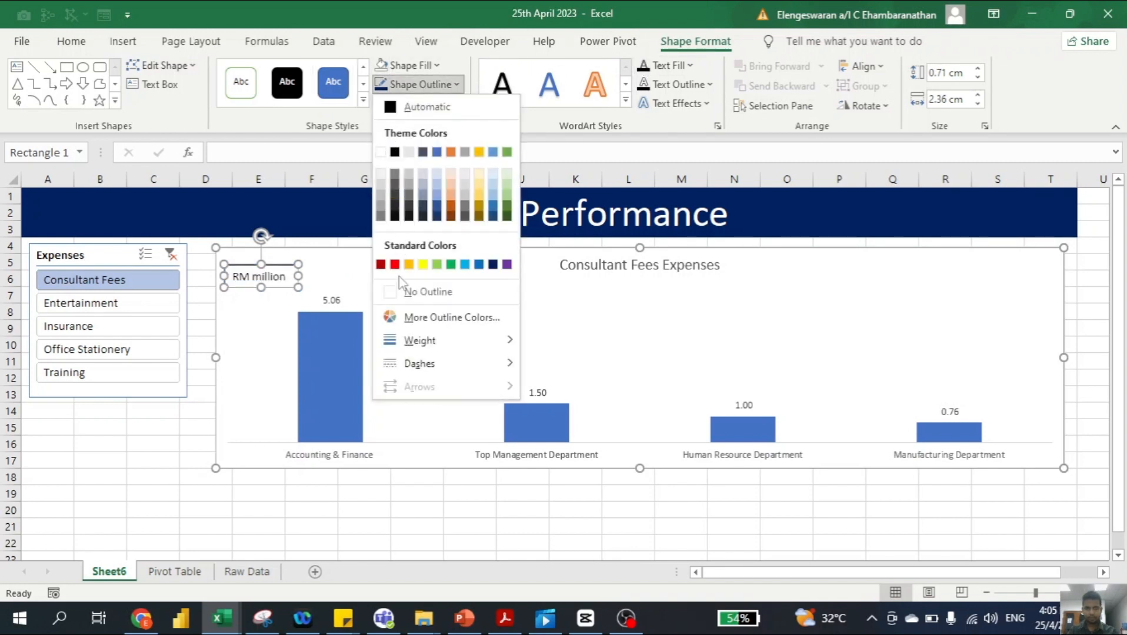
{"action": "left_click", "coordinate": [406, 292]}
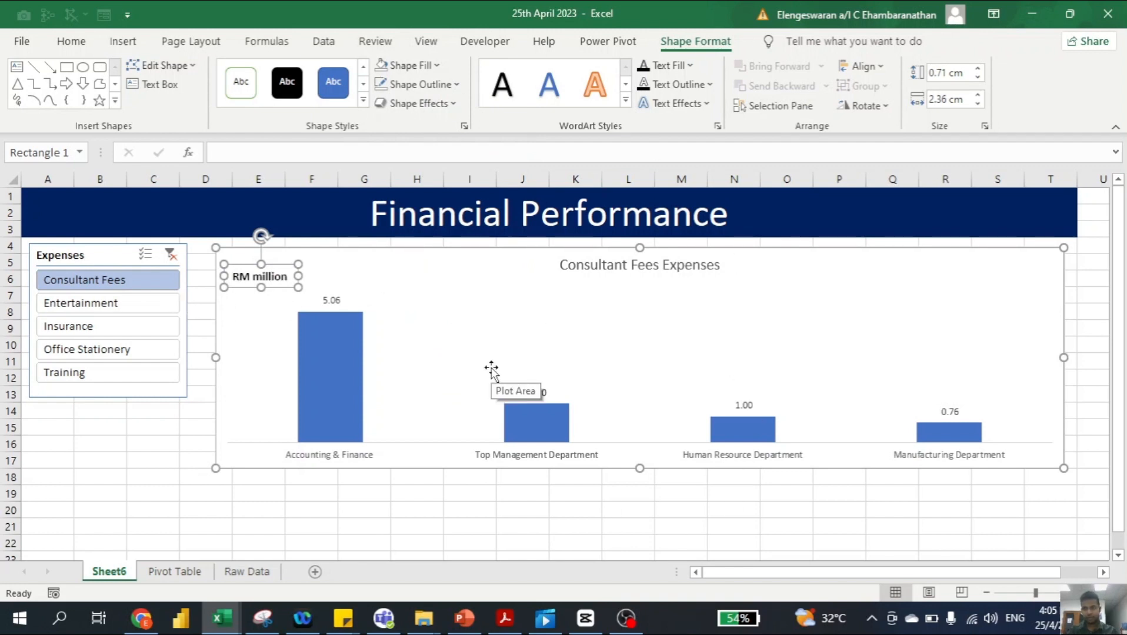
- Enter the formula =A4 in cell F4 of the Pivot Table sheet to retrieve the top division's name
{"action": "left_click", "coordinate": [175, 571]}
{"action": "key", "text": "Up"}
{"action": "key", "text": "Up"}
{"action": "key", "text": "Up"}
{"action": "key", "text": "Up"}
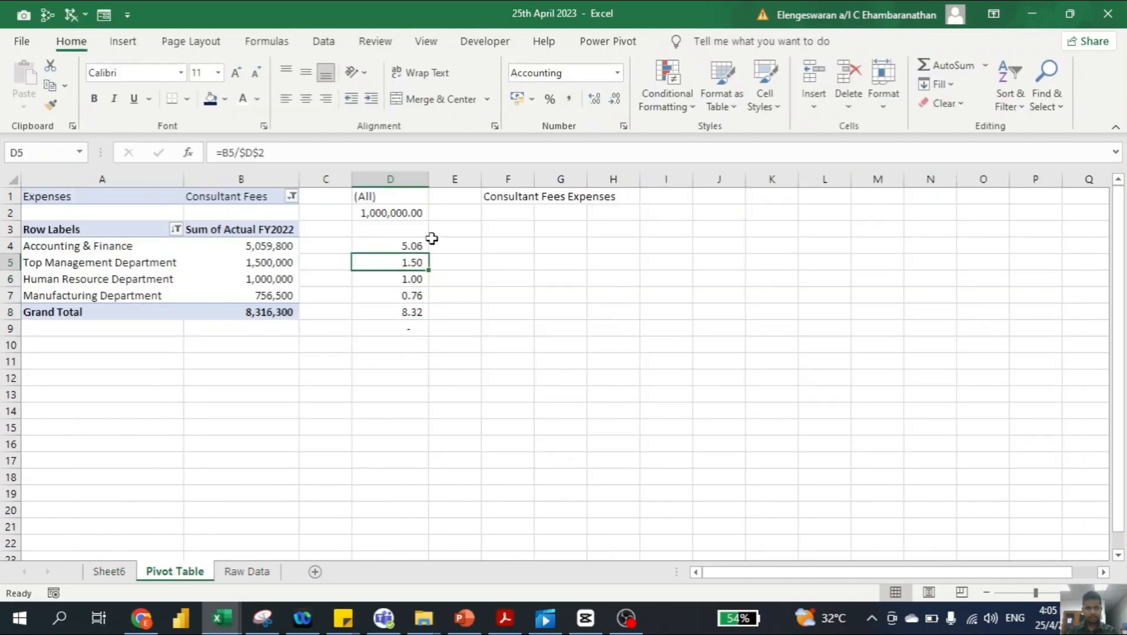
{"action": "key", "text": "Up"}
{"action": "key", "text": "Up"}
{"action": "key", "text": "Down"}
{"action": "key", "text": "Right"}
{"action": "key", "text": "Right"}
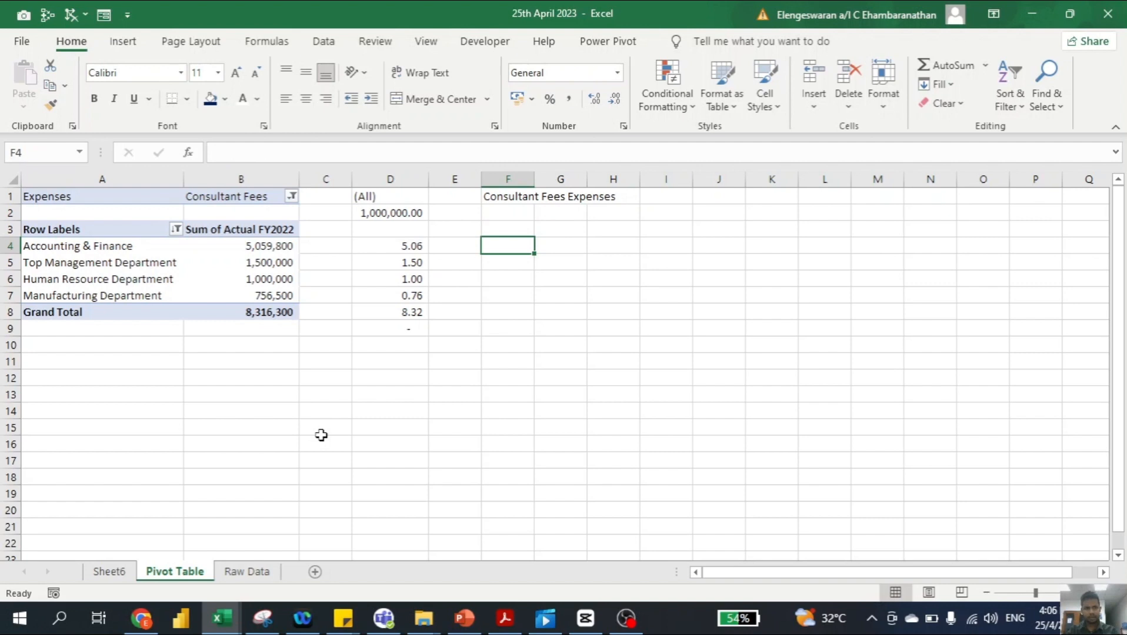
{"action": "type", "text": "="}
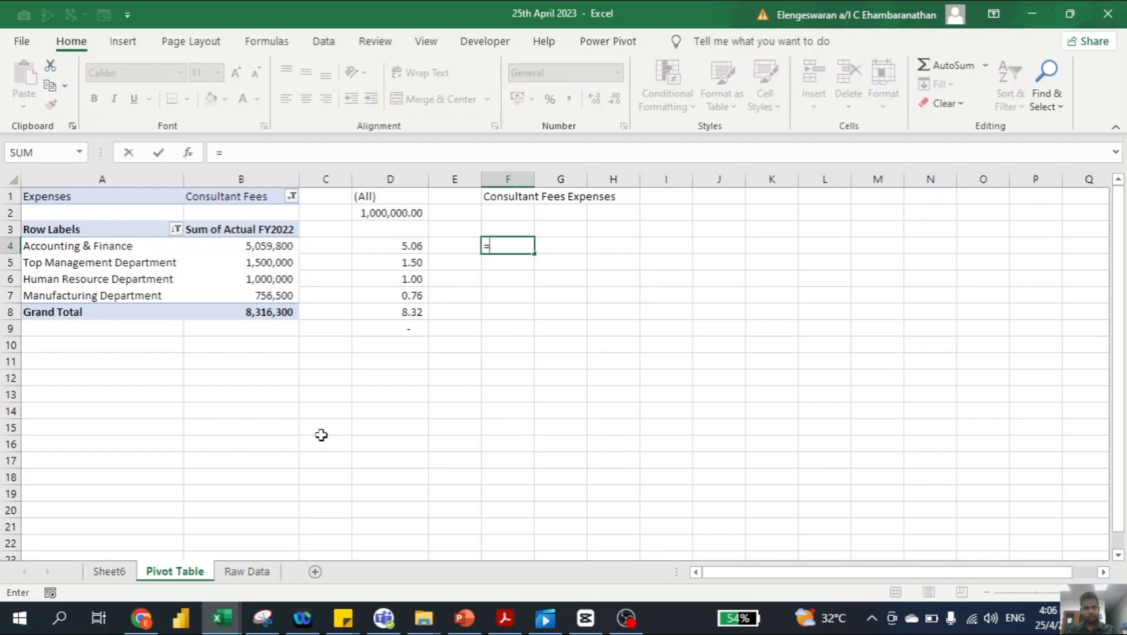
{"action": "type", "text": "a"}
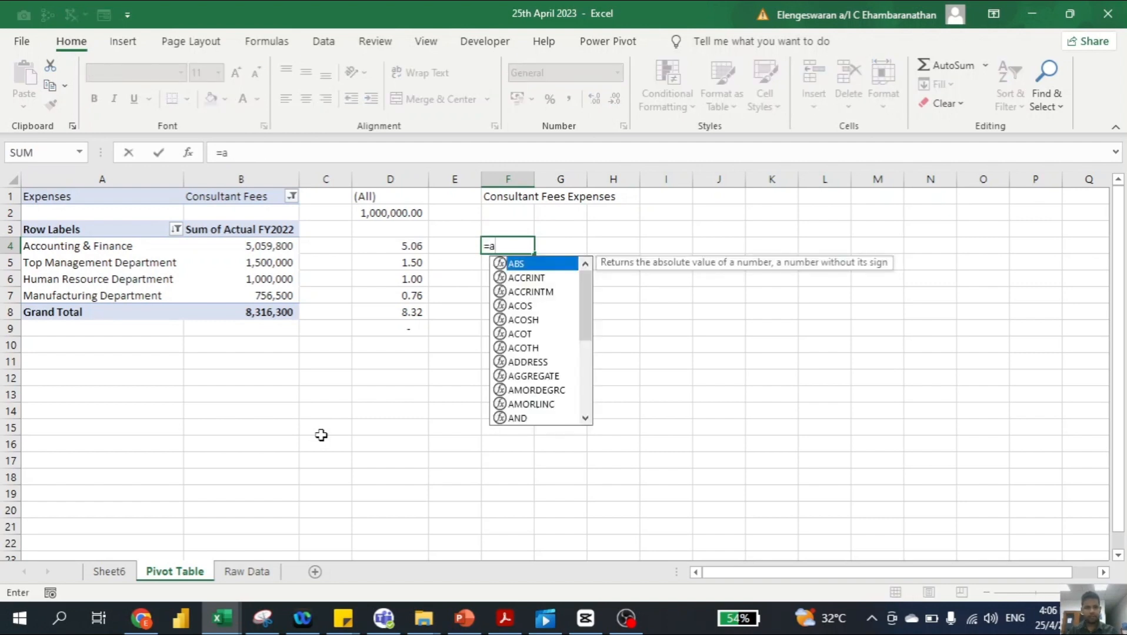
{"action": "type", "text": "4"}
{"action": "key", "text": "Return"}
- Enter the formula =F4&" contributes to the highest "&F1 in cell F6 to build a dynamic commentary sentence
{"action": "key", "text": "Down"}
{"action": "type", "text": "="}
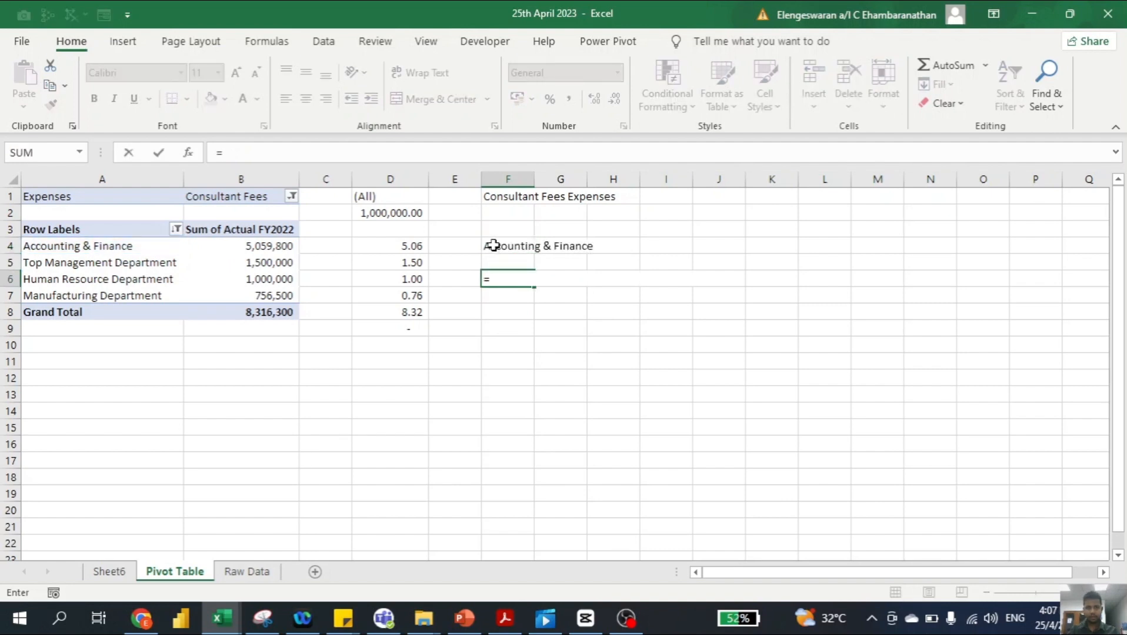
{"action": "left_click", "coordinate": [493, 245]}
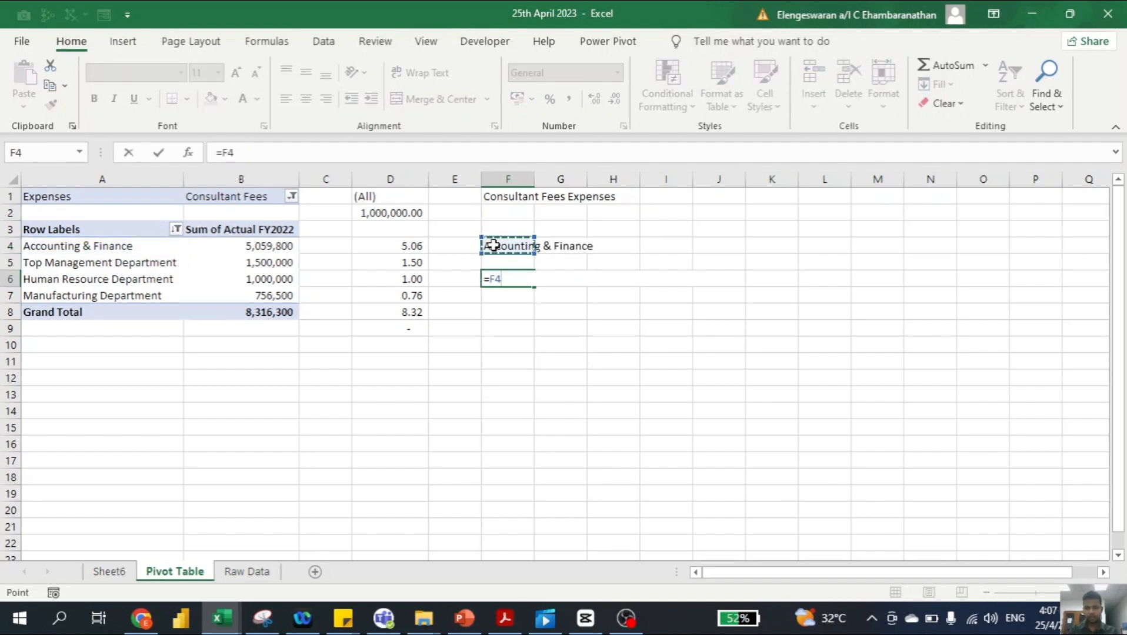
{"action": "type", "text": "&\" contributes to the"}
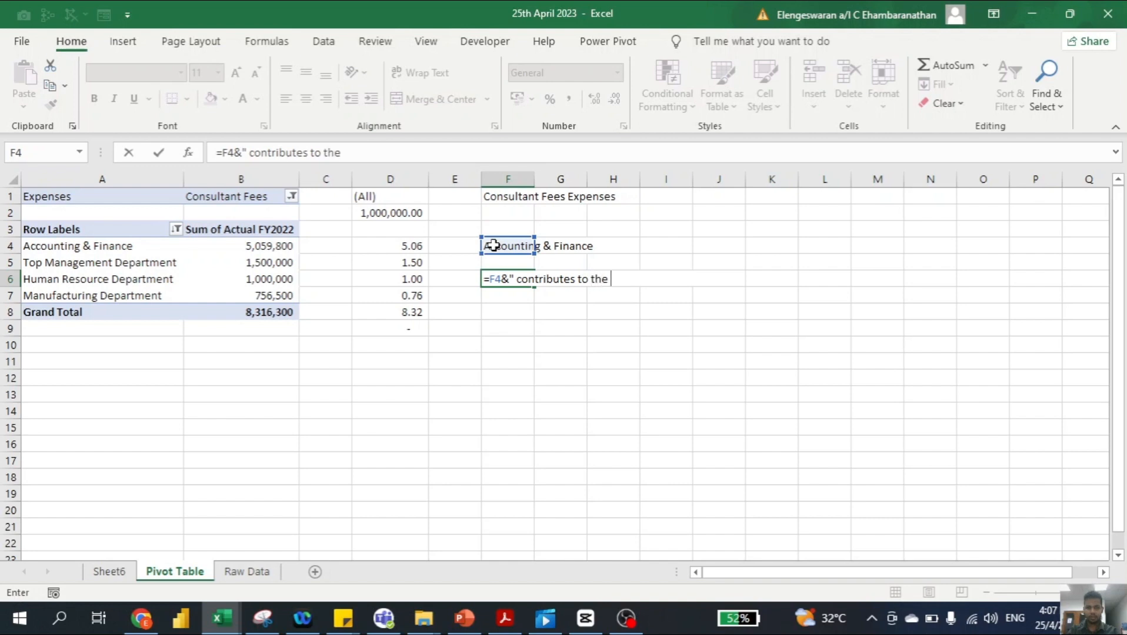
{"action": "type", "text": "ghest \"&"}
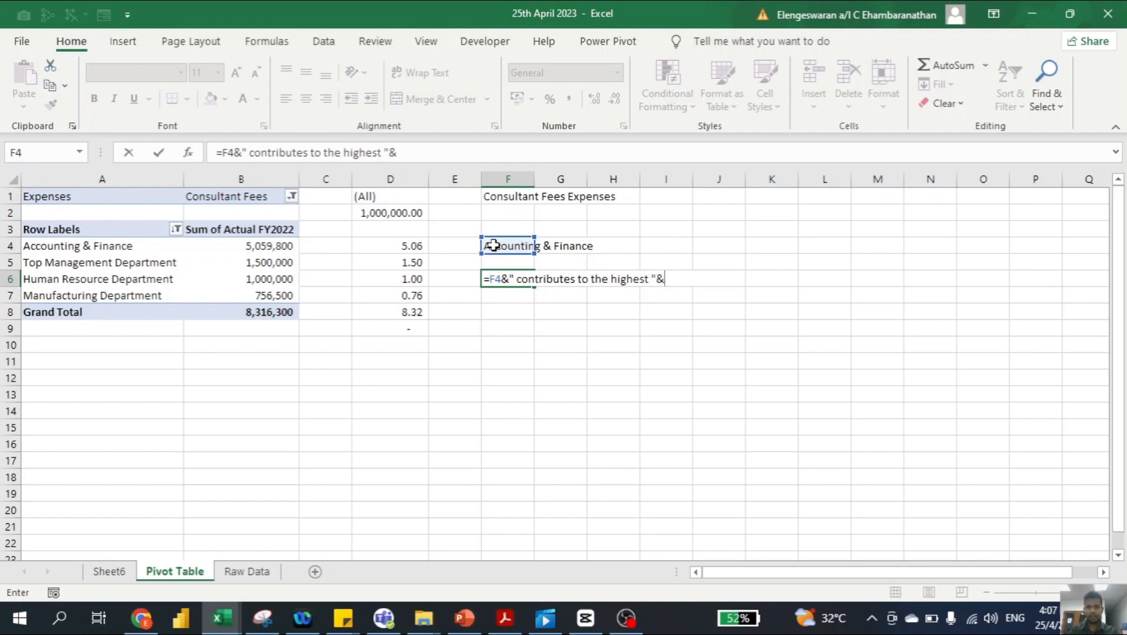
{"action": "left_click", "coordinate": [508, 195]}
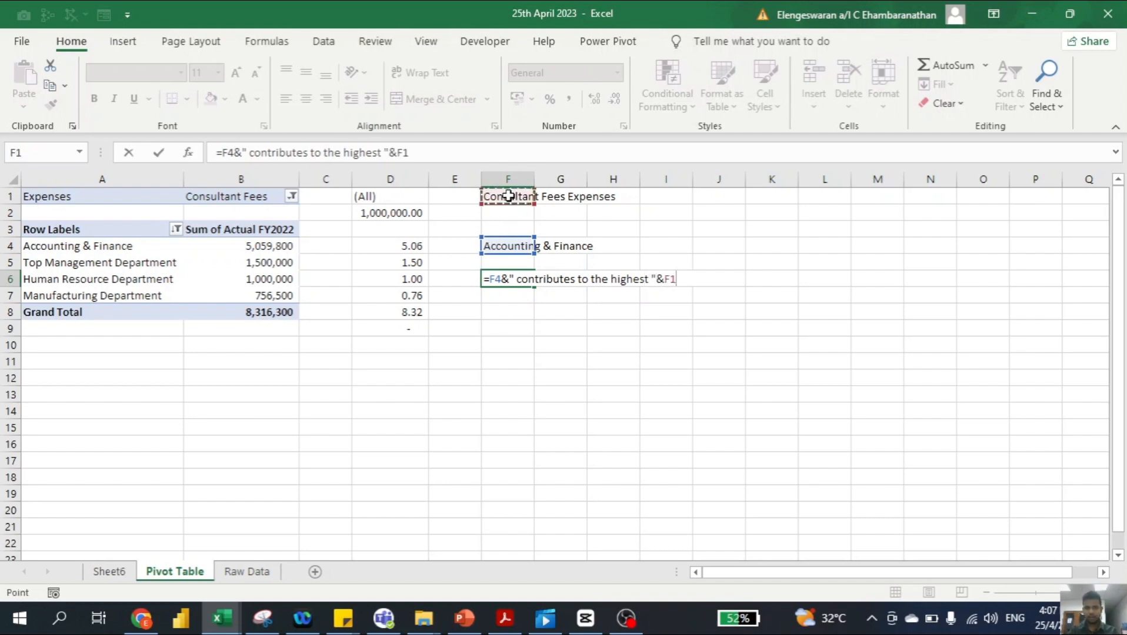
{"action": "key", "text": "Return"}
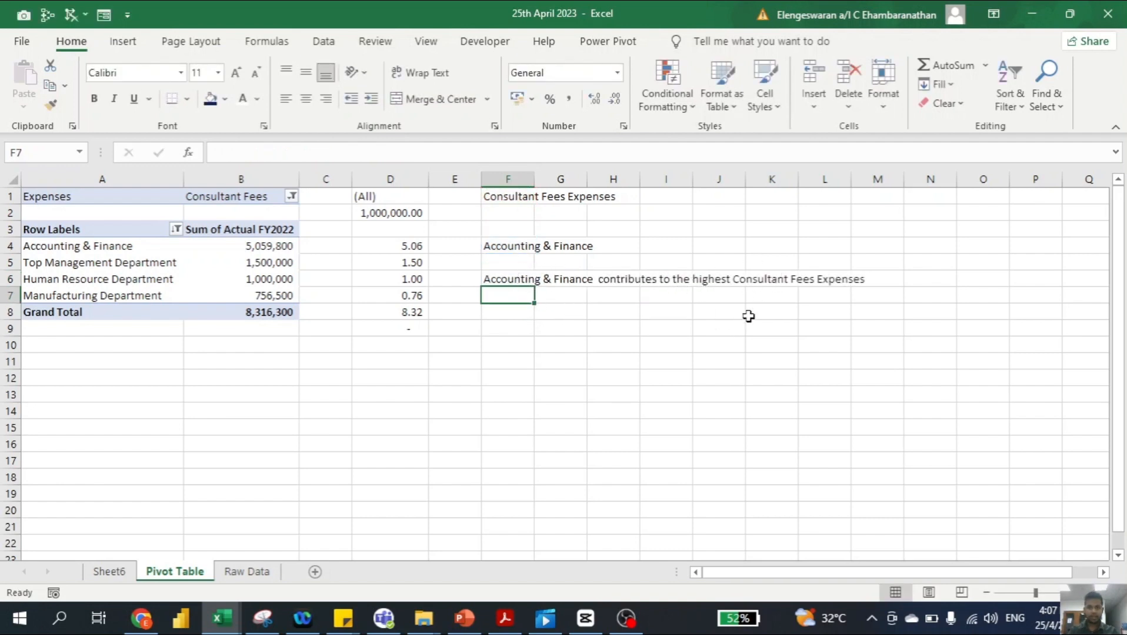
{"action": "key", "text": "Up"}
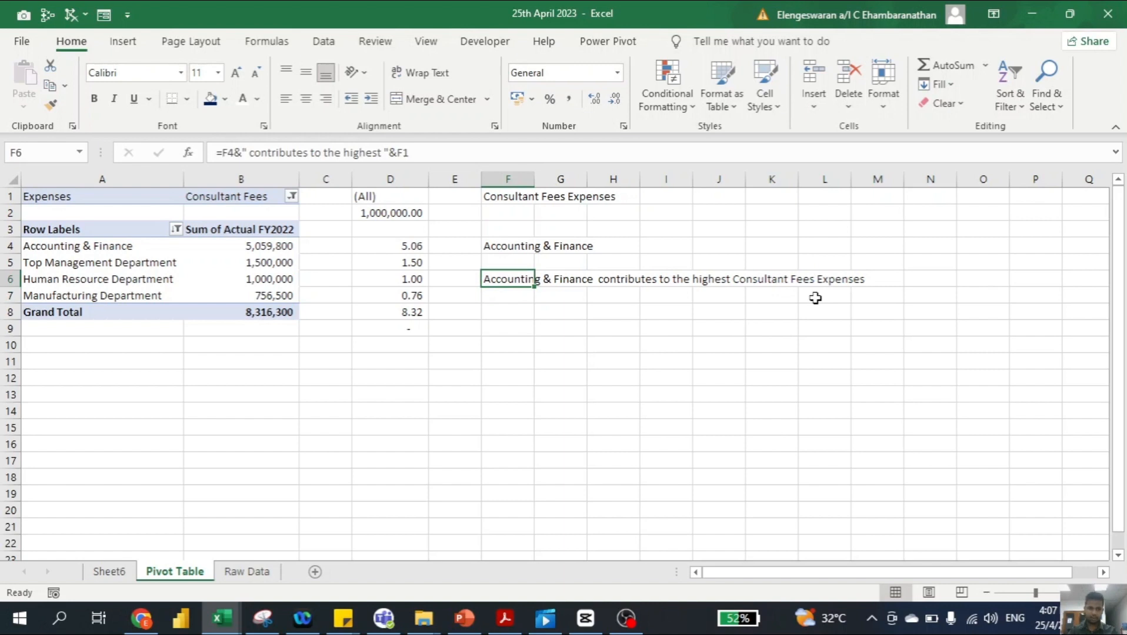
- Draw a rounded rectangle about 1.8 cm high and 4.39 cm wide inside the chart's upper-right area on Sheet6
{"action": "key", "text": "ctrl+Page_Up"}
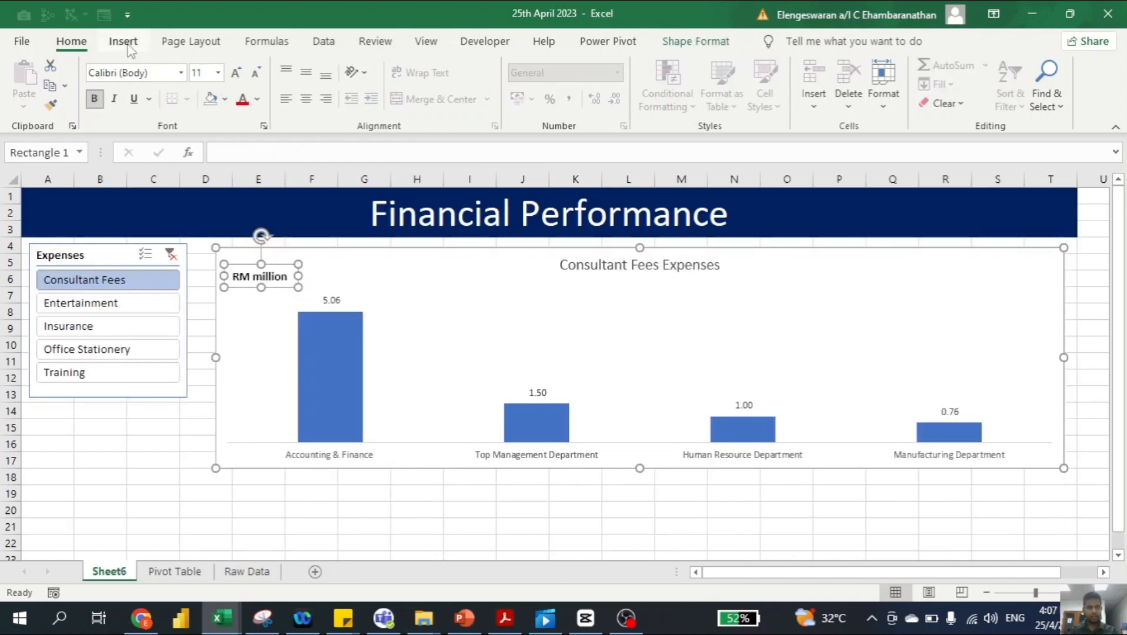
{"action": "left_click", "coordinate": [315, 264]}
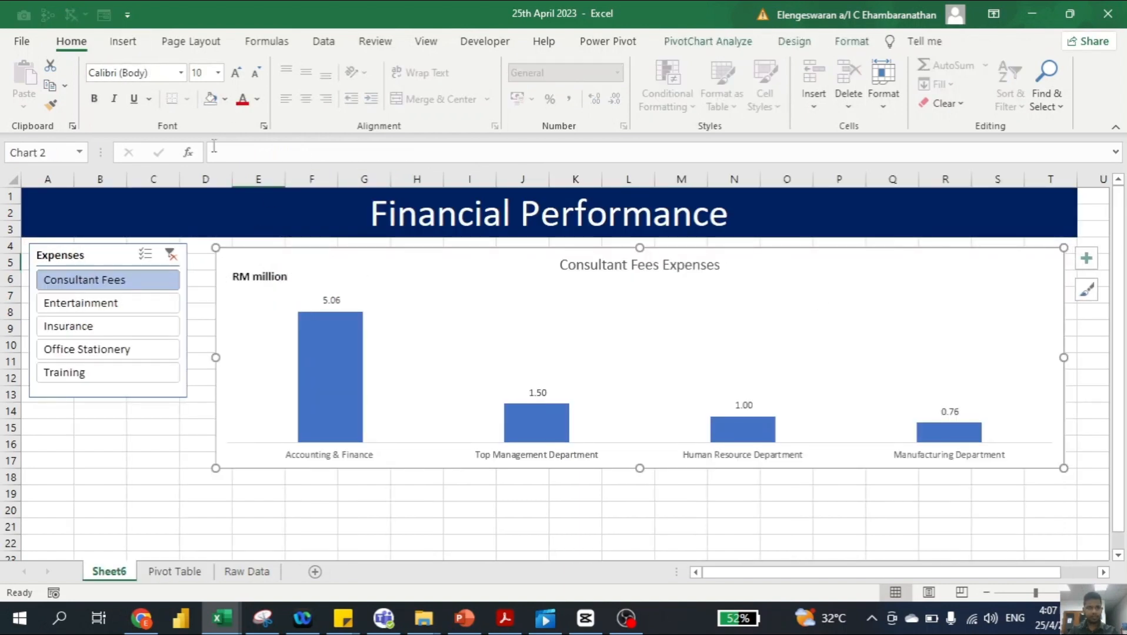
{"action": "left_click", "coordinate": [133, 46]}
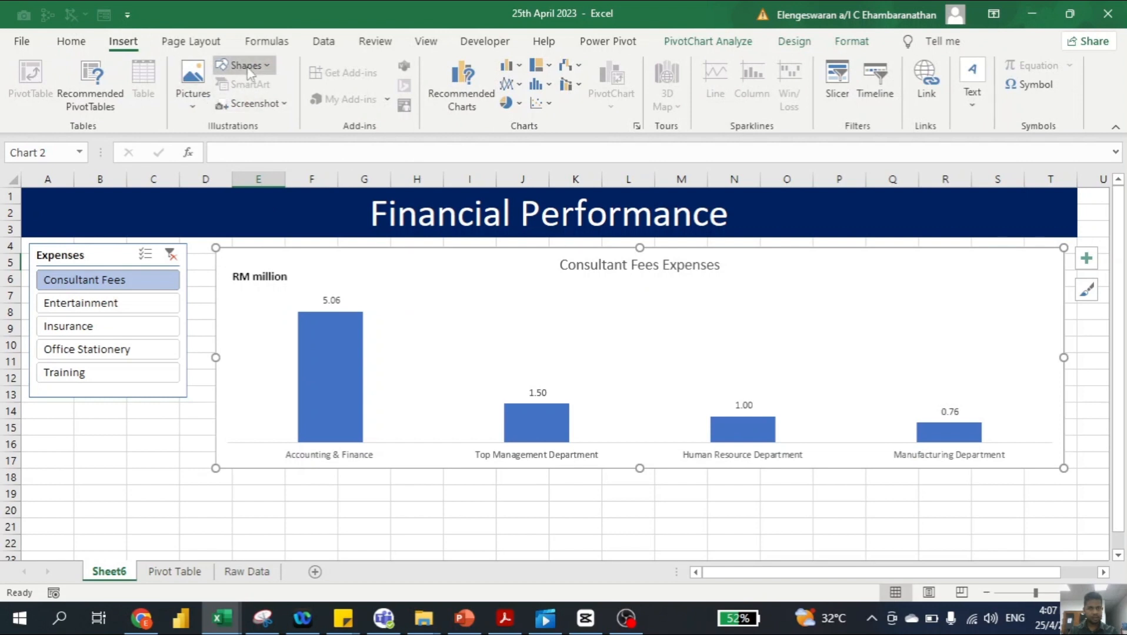
{"action": "left_click", "coordinate": [247, 66]}
{"action": "left_click", "coordinate": [303, 109]}
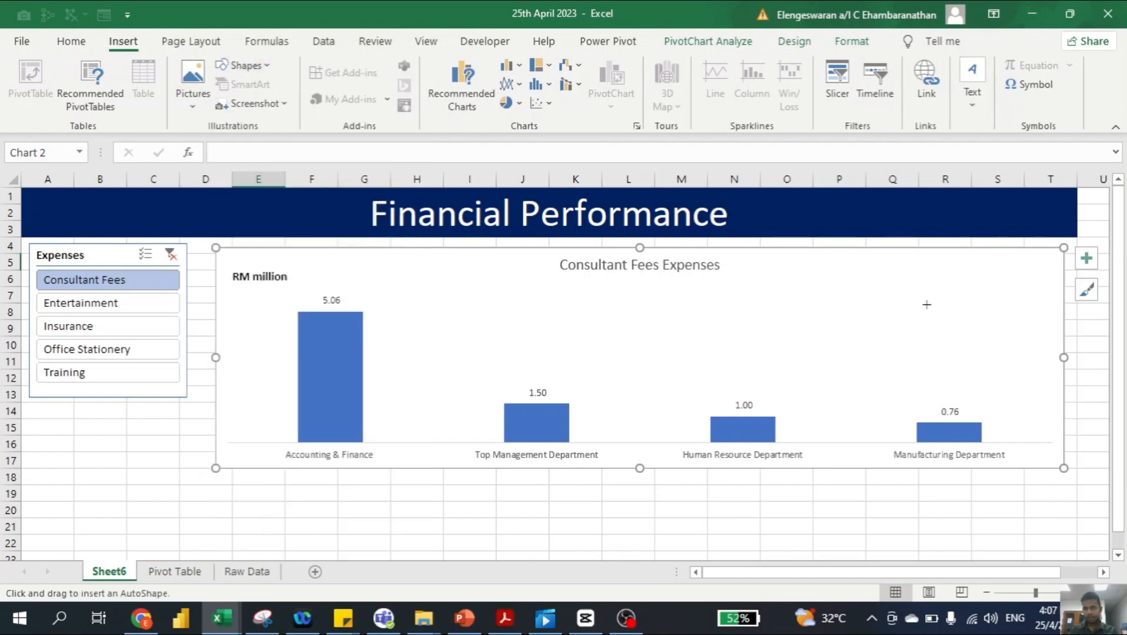
{"action": "mouse_move", "coordinate": [916, 298]}
{"action": "left_mouse_down"}
{"action": "mouse_move", "coordinate": [1054, 355]}
{"action": "mouse_move", "coordinate": [1023, 332]}
{"action": "left_mouse_up"}
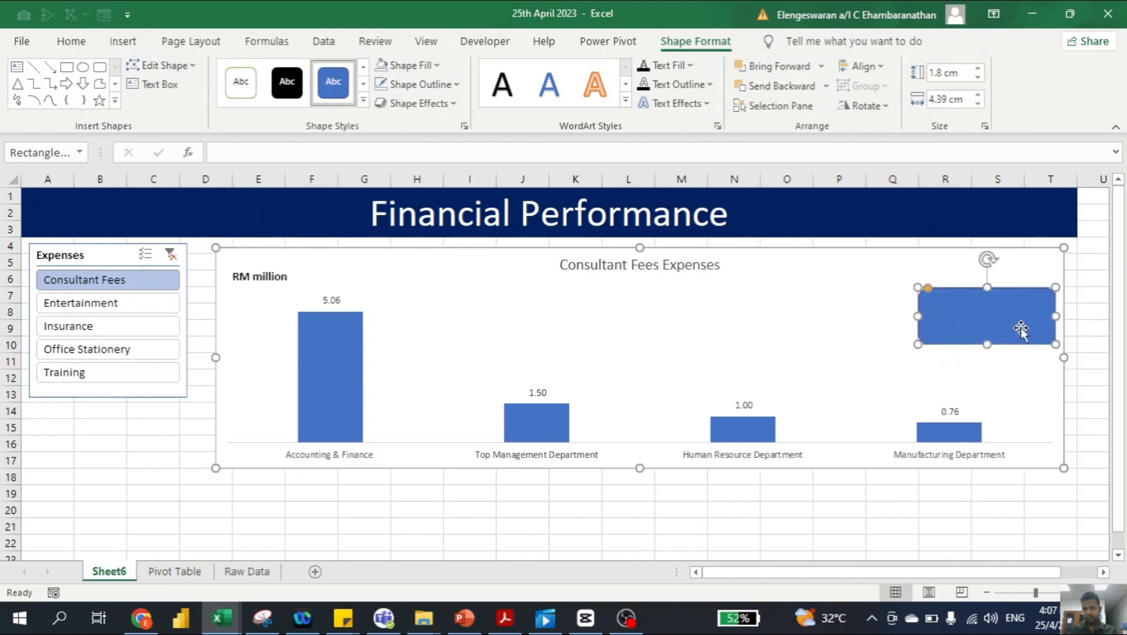
- Link the rounded rectangle's text to cell F6 of the Pivot Table sheet, and enlarge it to about 2.14 by 5.42 cm
{"action": "left_click", "coordinate": [600, 157]}
{"action": "type", "text": "="}
{"action": "key", "text": "ctrl+Page_Down"}
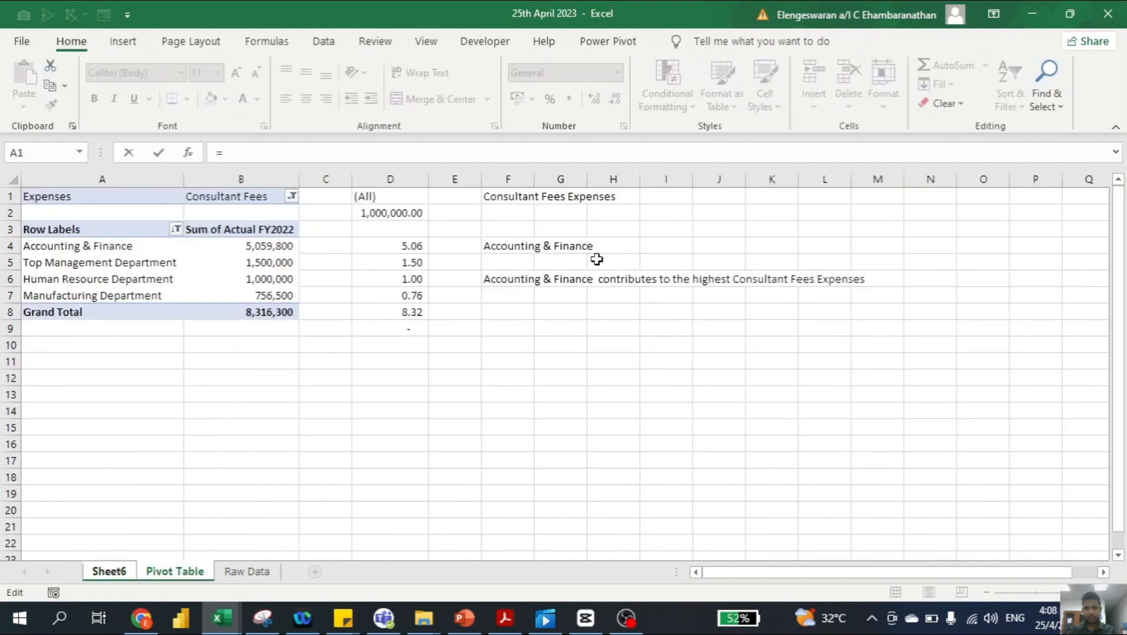
{"action": "left_click", "coordinate": [500, 272]}
{"action": "key", "text": "Return"}
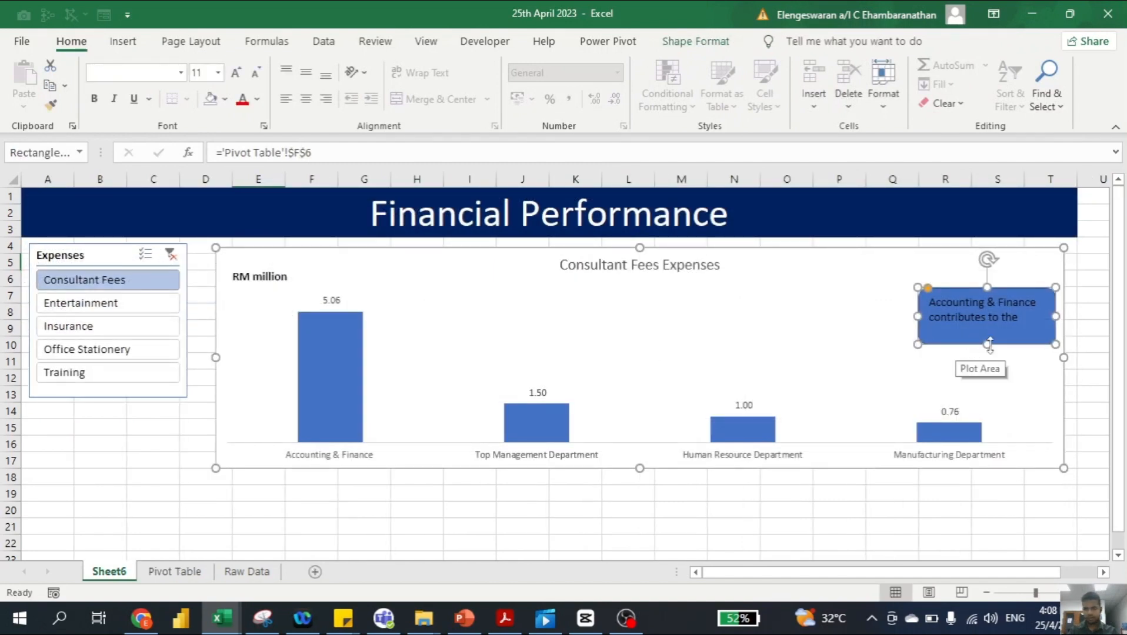
{"action": "left_click_drag", "start_coordinate": [987, 346], "coordinate": [988, 356]}
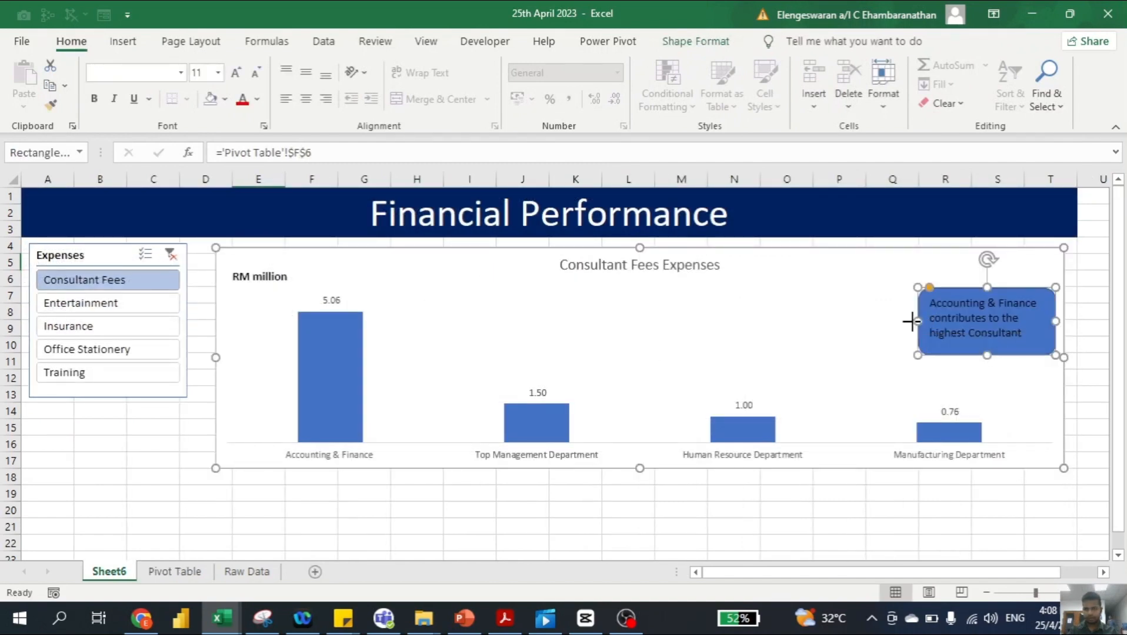
{"action": "left_click_drag", "start_coordinate": [917, 322], "coordinate": [886, 322]}
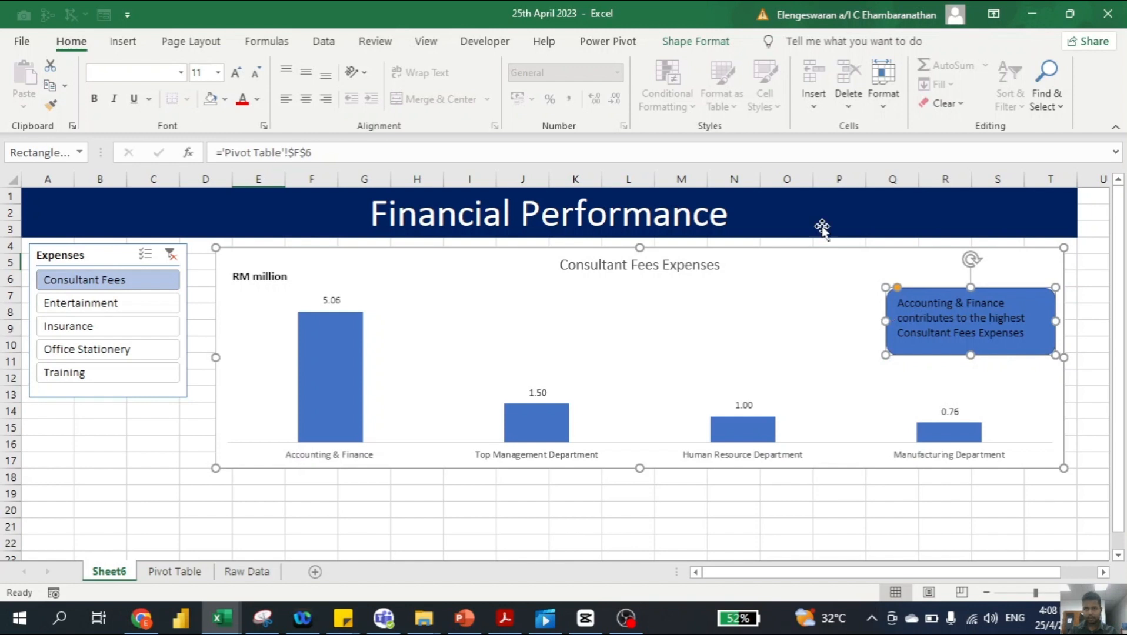
- Format the commentary box with bold black text and a black outline, and remove its blue fill
{"action": "left_click", "coordinate": [691, 42]}
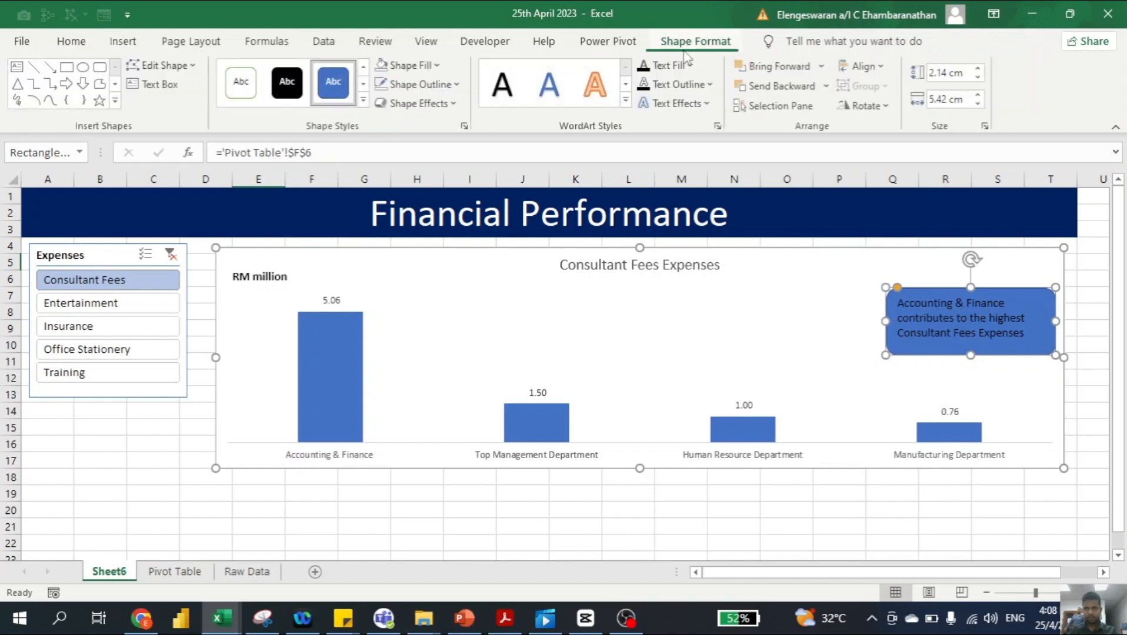
{"action": "left_click", "coordinate": [649, 69]}
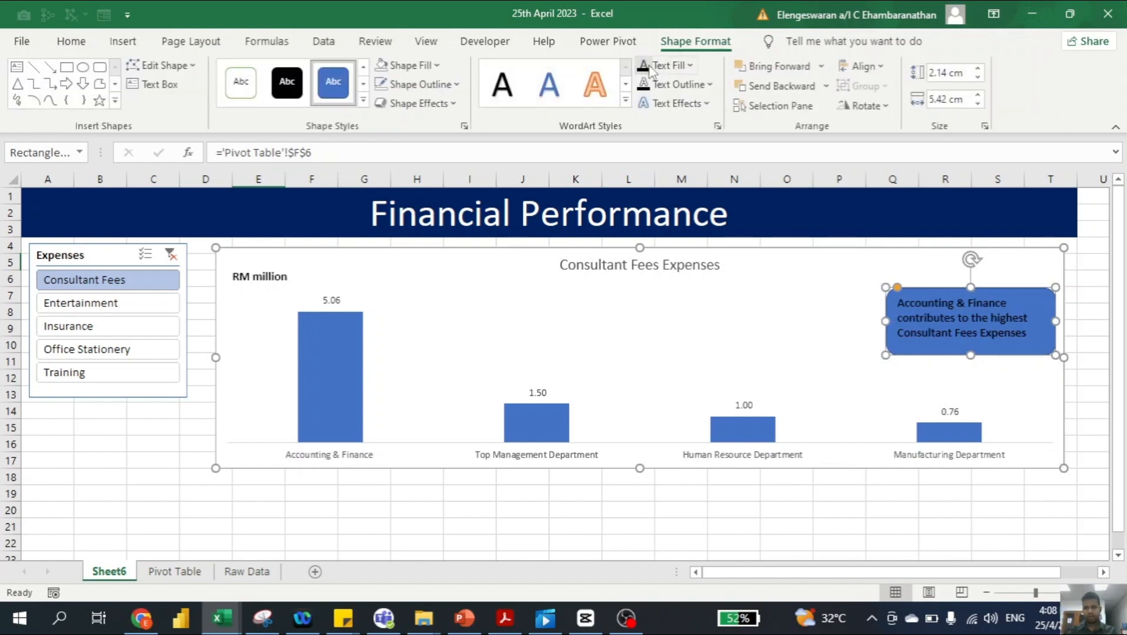
{"action": "left_click", "coordinate": [405, 65]}
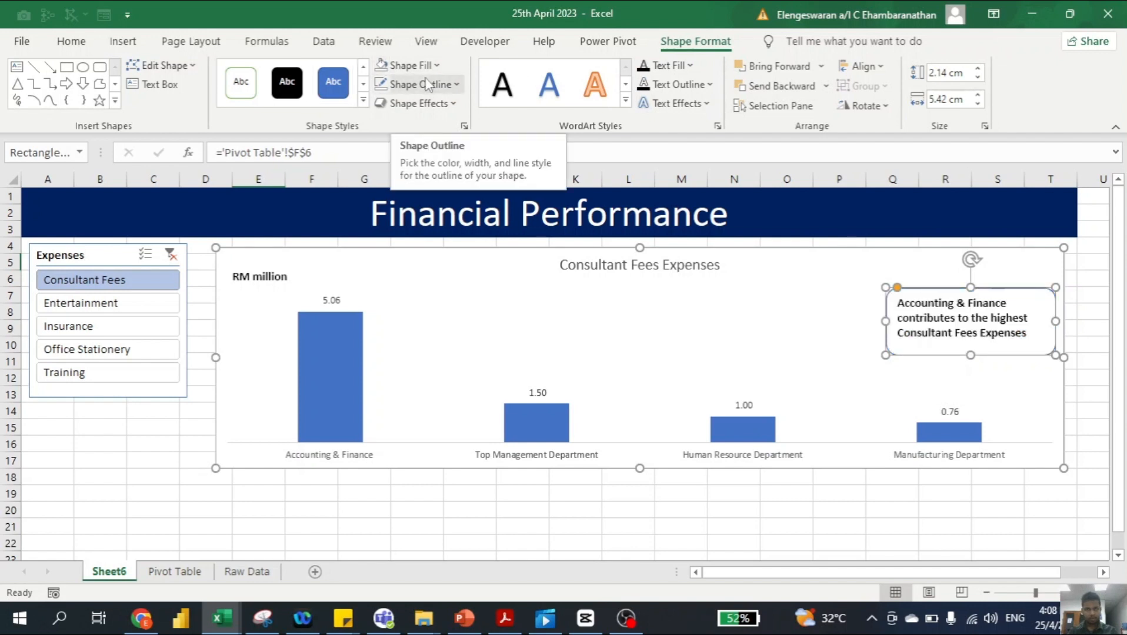
{"action": "left_click", "coordinate": [428, 84]}
{"action": "left_click", "coordinate": [395, 151]}
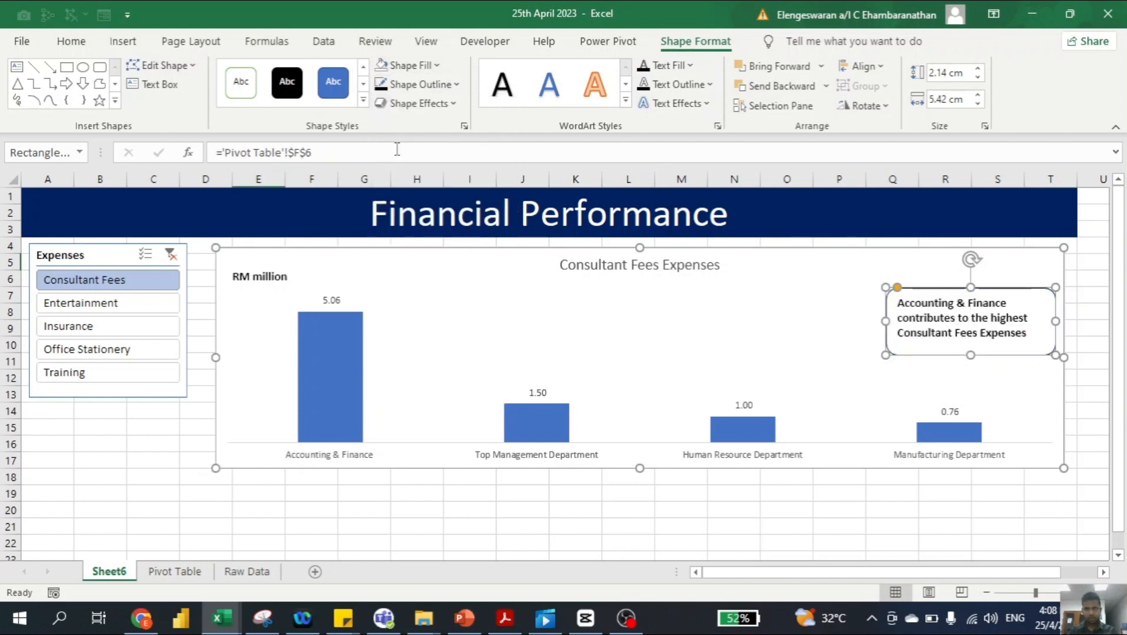
{"action": "key", "text": "Escape"}
- Filter the expenses slicer to Entertainment, and widen the commentary box slightly to fit its longer sentence
{"action": "left_click", "coordinate": [75, 304]}
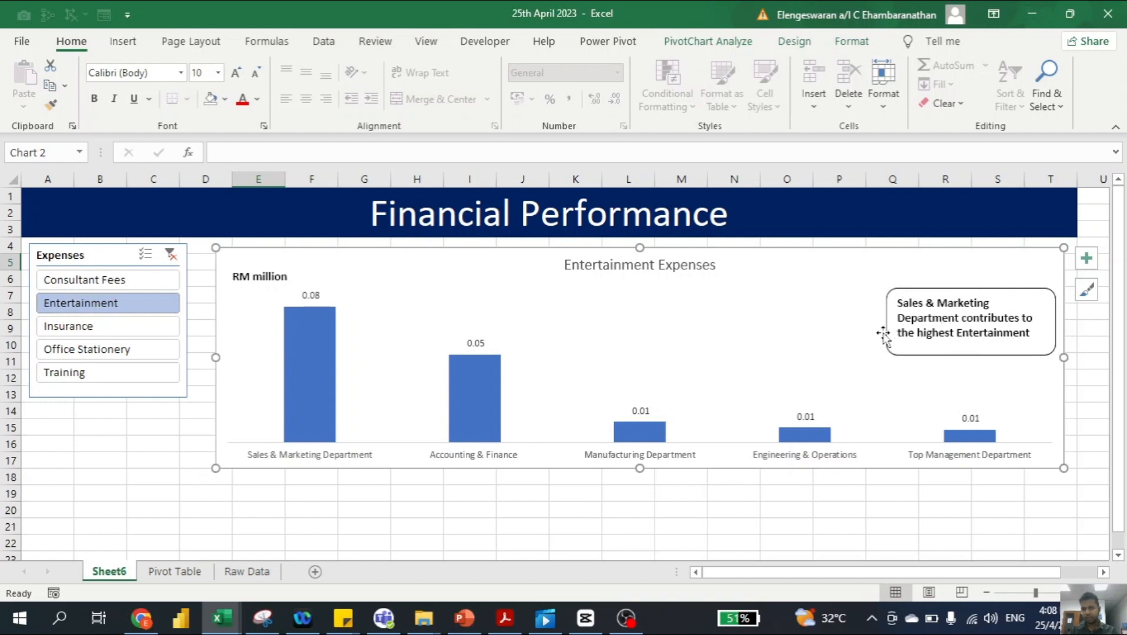
{"action": "left_click", "coordinate": [887, 331]}
{"action": "left_click", "coordinate": [887, 331]}
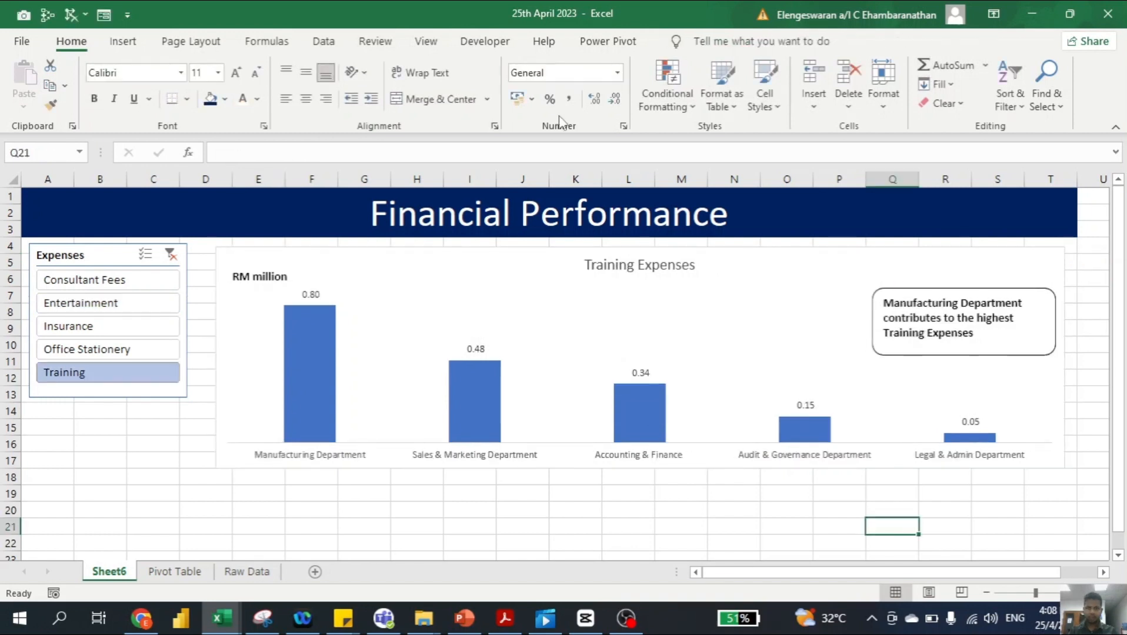
- Hide the gridlines on the Financial Performance dashboard sheet
{"action": "left_click", "coordinate": [425, 43]}
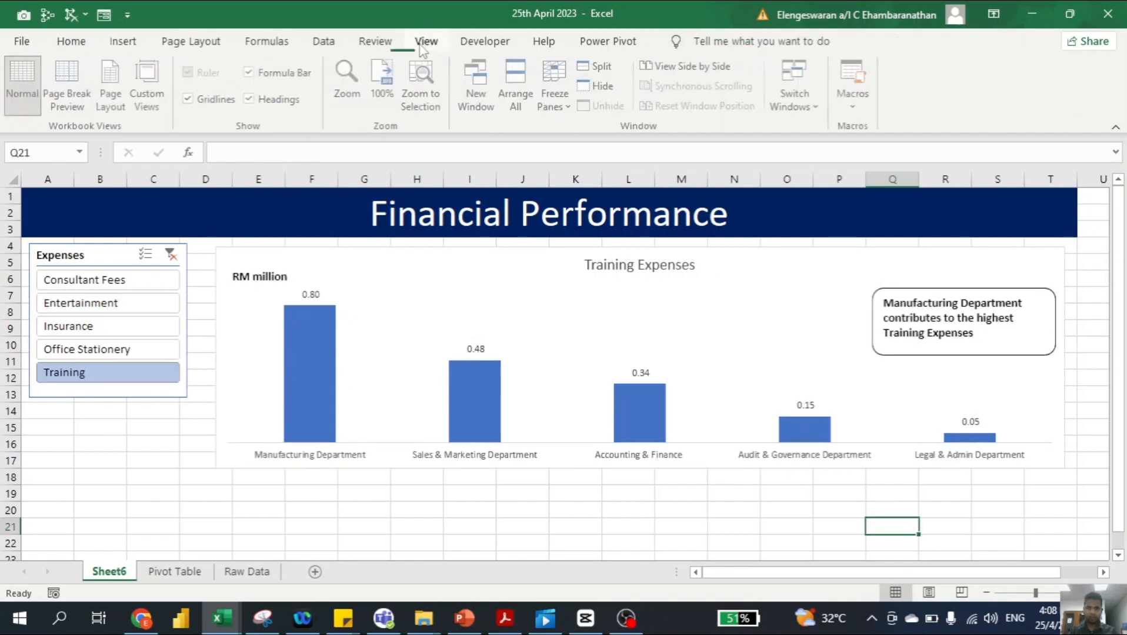
{"action": "left_click", "coordinate": [207, 105]}
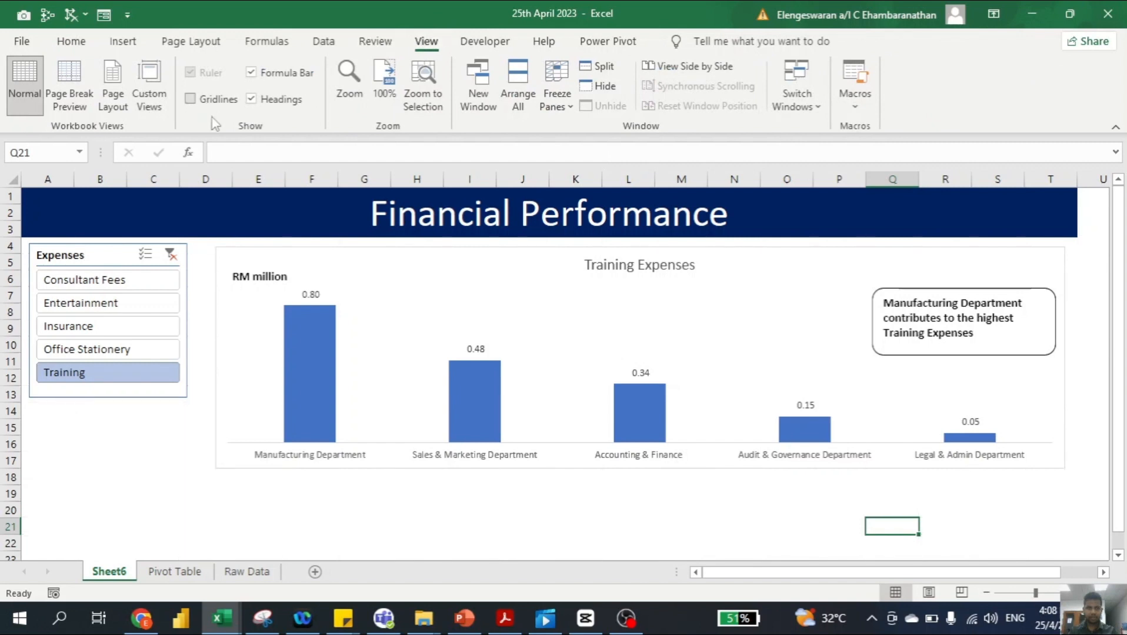
{"action": "left_click", "coordinate": [161, 440]}
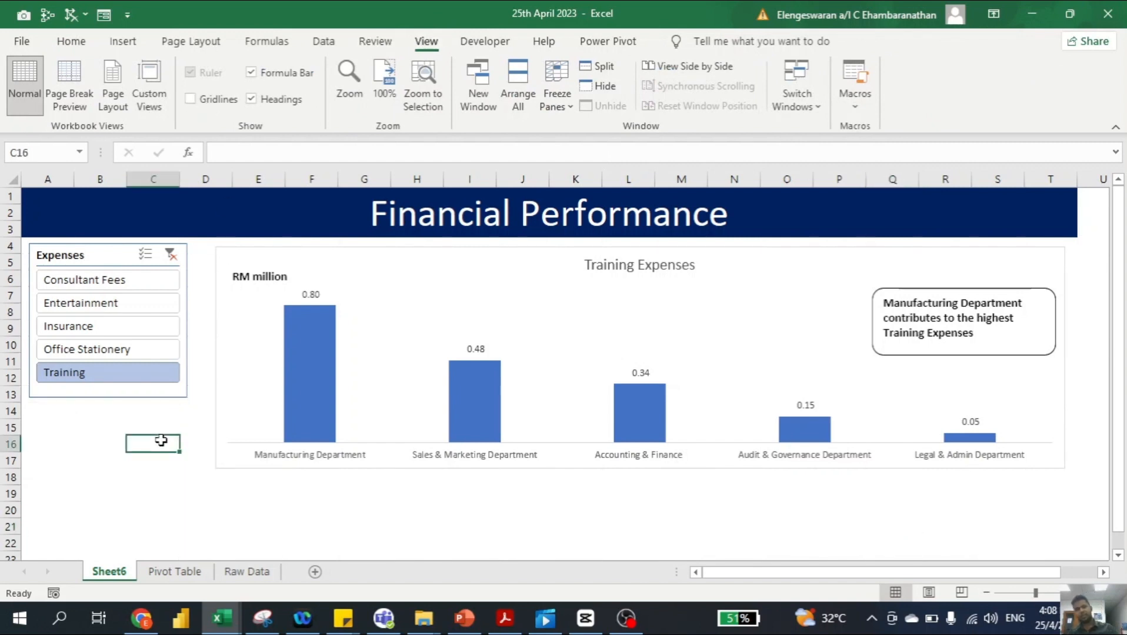